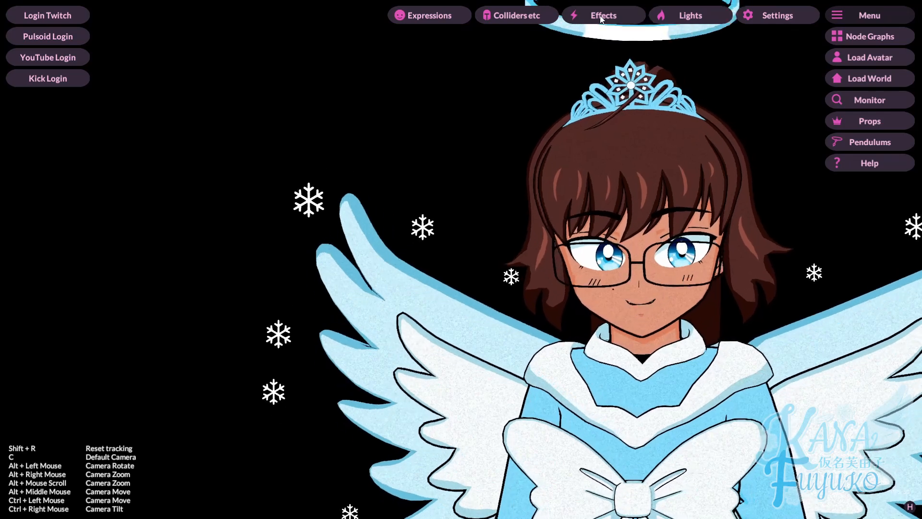
# - Open the effects window, place it beside the avatar, and activate the Bloom effect
pyautogui.click(601, 17)
pyautogui.moveTo(252, 134); pyautogui.dragTo(391, 138)
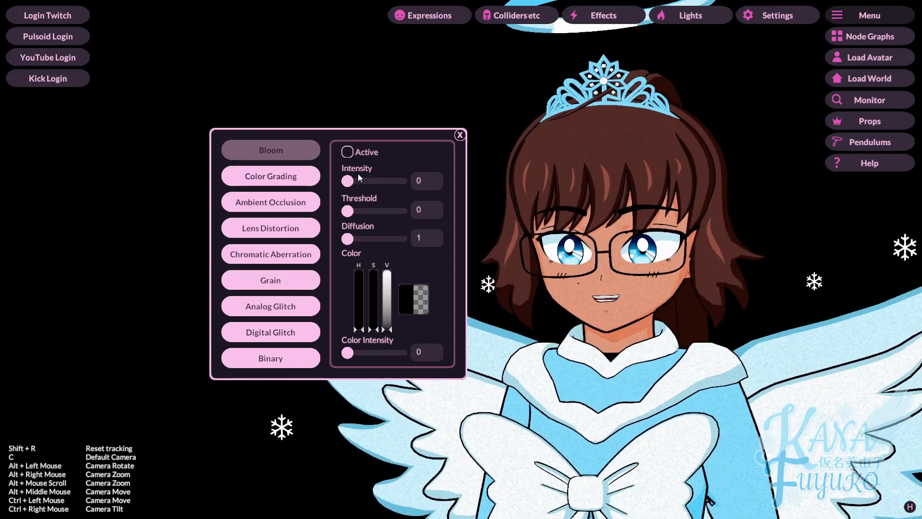
pyautogui.click(348, 152)
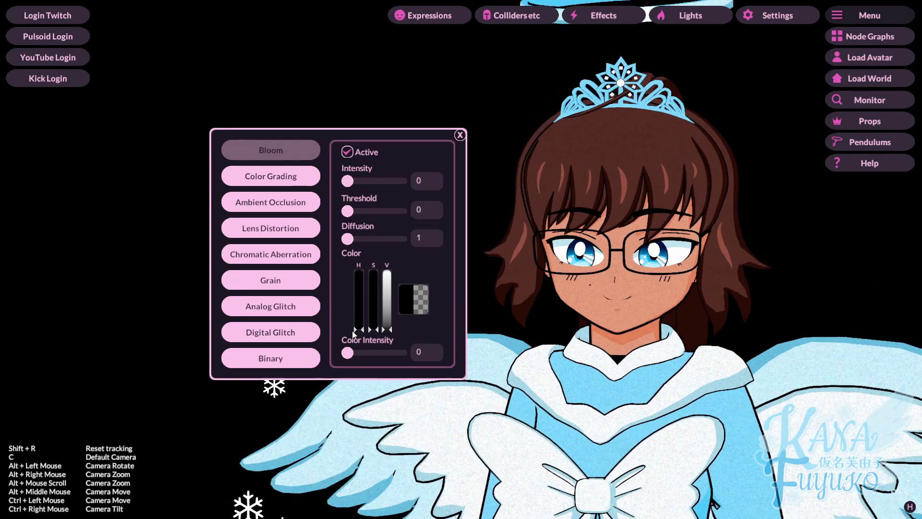
# - Give the bloom a dark grey color, a low intensity, diffusion about 2.519 and color intensity about 2.702
pyautogui.moveTo(386, 327)
pyautogui.mouseDown()
pyautogui.moveTo(393, 304)
pyautogui.moveTo(393, 313)
pyautogui.mouseUp()
pyautogui.moveTo(347, 181); pyautogui.dragTo(356, 181)
pyautogui.moveTo(348, 353); pyautogui.dragTo(356, 353)
pyautogui.moveTo(347, 211)
pyautogui.mouseDown()
pyautogui.moveTo(357, 213)
pyautogui.moveTo(356, 239)
pyautogui.mouseUp()
pyautogui.moveTo(392, 319)
pyautogui.mouseDown()
pyautogui.moveTo(390, 304)
pyautogui.moveTo(390, 317)
pyautogui.mouseUp()
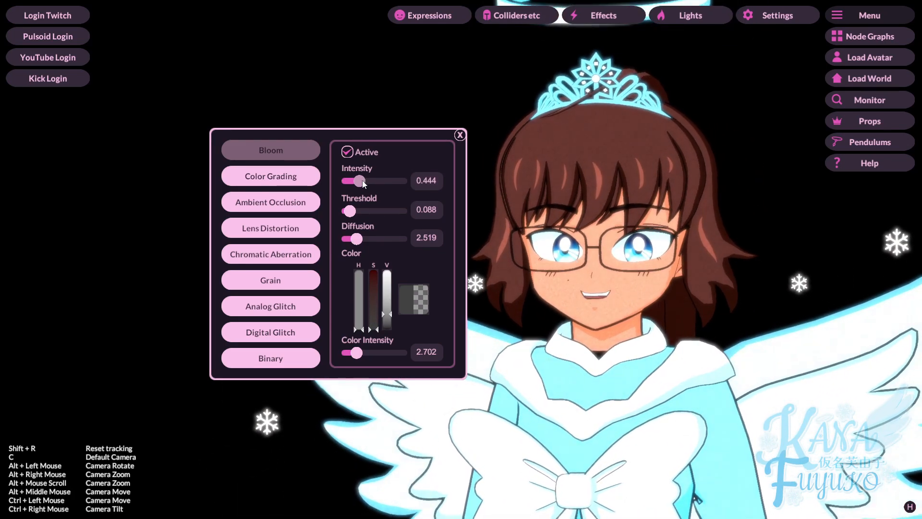
# - Try different bloom intensities with the threshold at about 0.32 and at 0, ending at intensity about 0.195
pyautogui.moveTo(359, 213)
pyautogui.mouseDown()
pyautogui.moveTo(370, 214)
pyautogui.moveTo(360, 215)
pyautogui.mouseUp()
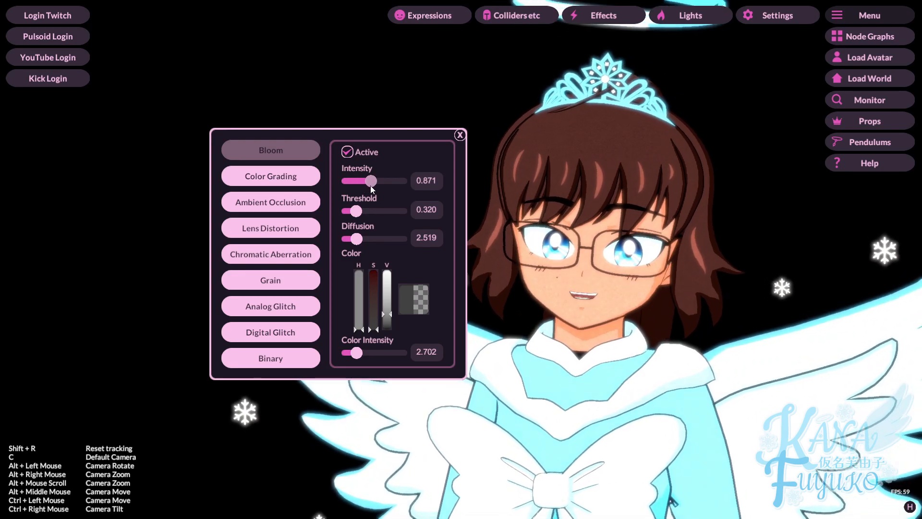
pyautogui.moveTo(358, 184); pyautogui.dragTo(347, 214)
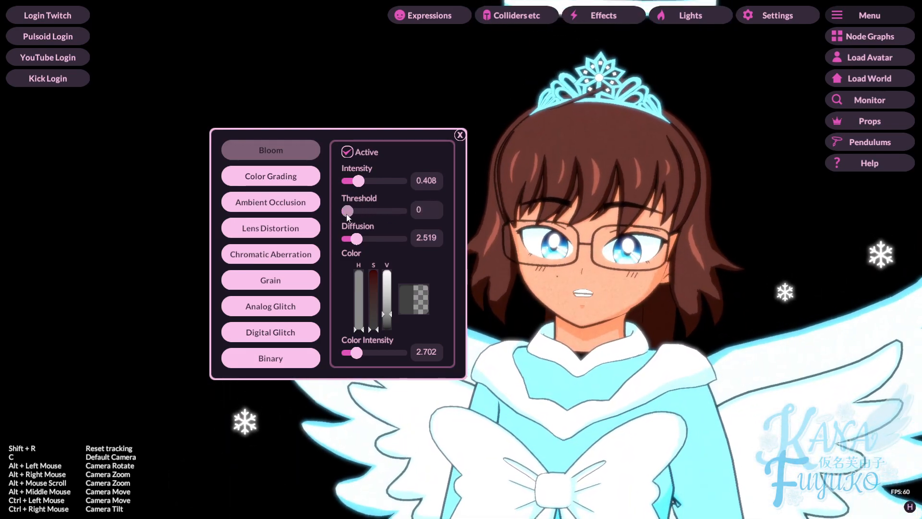
pyautogui.moveTo(359, 181); pyautogui.dragTo(366, 182)
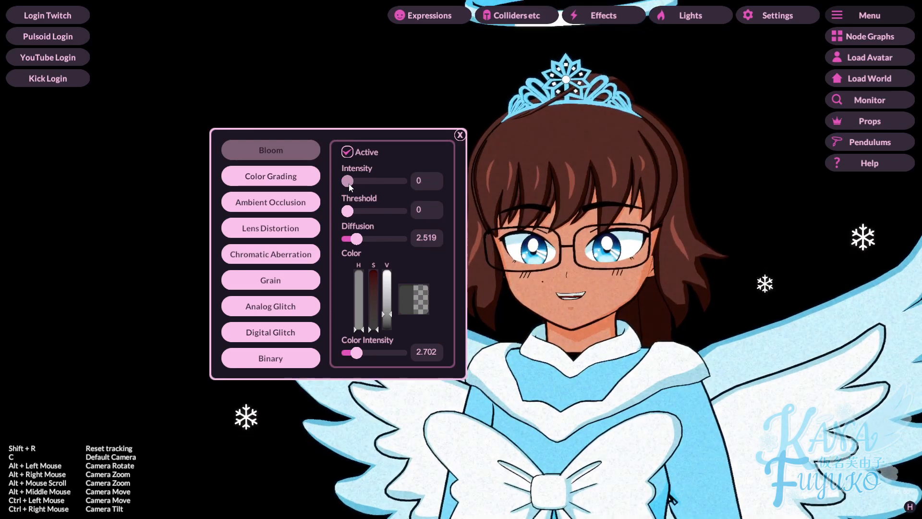
pyautogui.moveTo(358, 185); pyautogui.dragTo(355, 184)
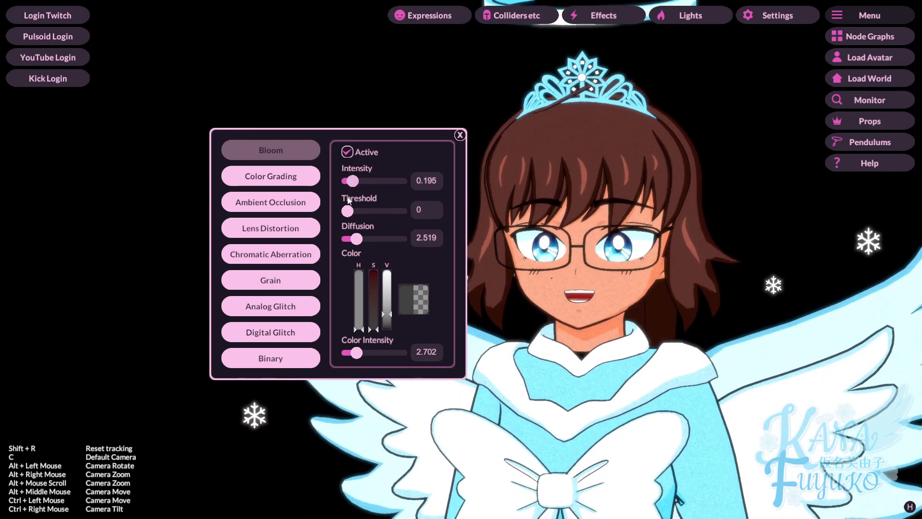
# - Set the bloom threshold to about 1.084 and the intensity to about 0.728
pyautogui.moveTo(347, 218); pyautogui.dragTo(351, 217)
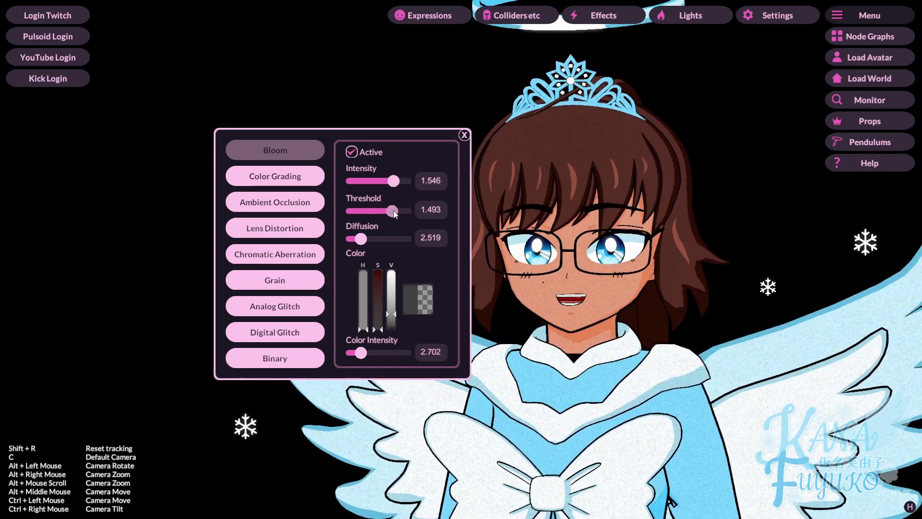
pyautogui.moveTo(402, 212); pyautogui.dragTo(382, 206)
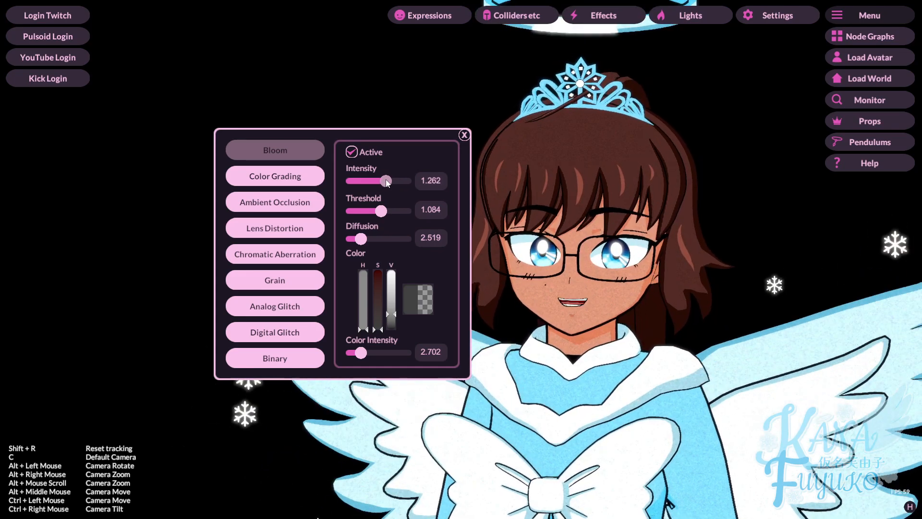
pyautogui.moveTo(377, 181); pyautogui.dragTo(376, 182)
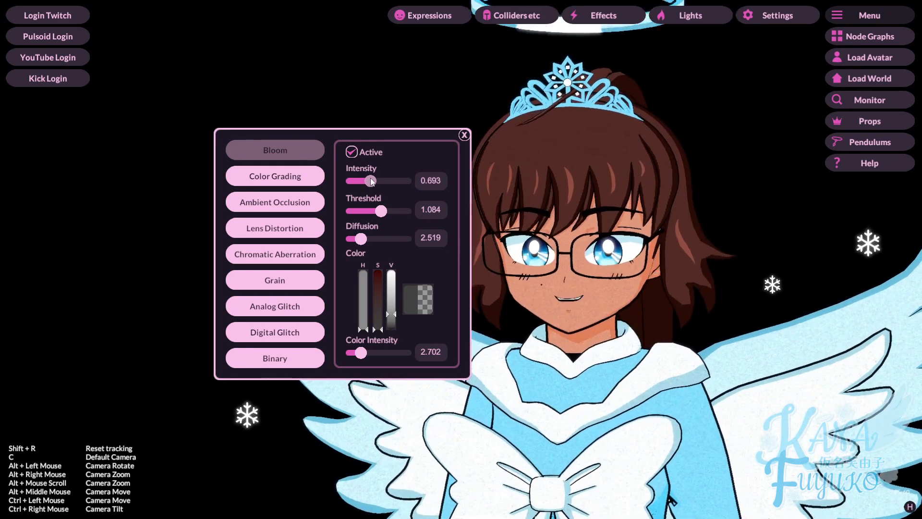
pyautogui.moveTo(370, 180); pyautogui.dragTo(372, 181)
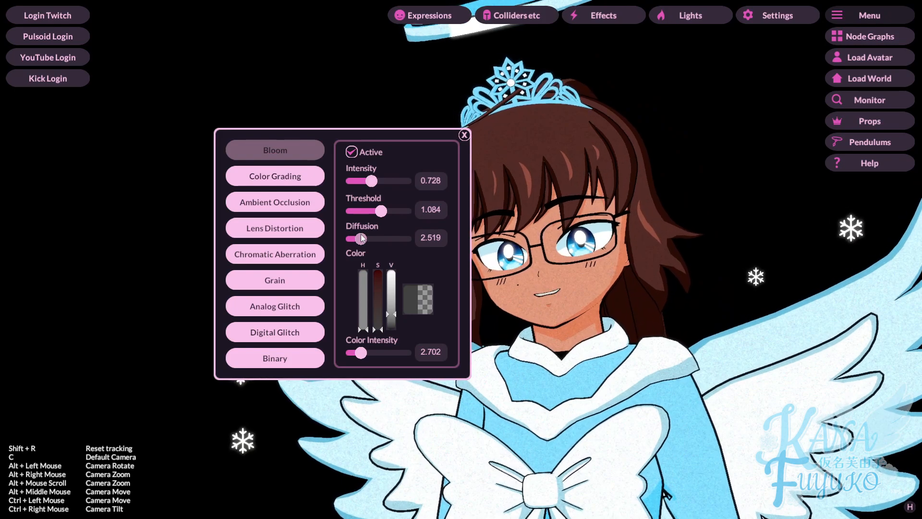
# - Try stronger bloom diffusion and settle on a diffusion of about 2.28
pyautogui.moveTo(387, 237); pyautogui.dragTo(360, 234)
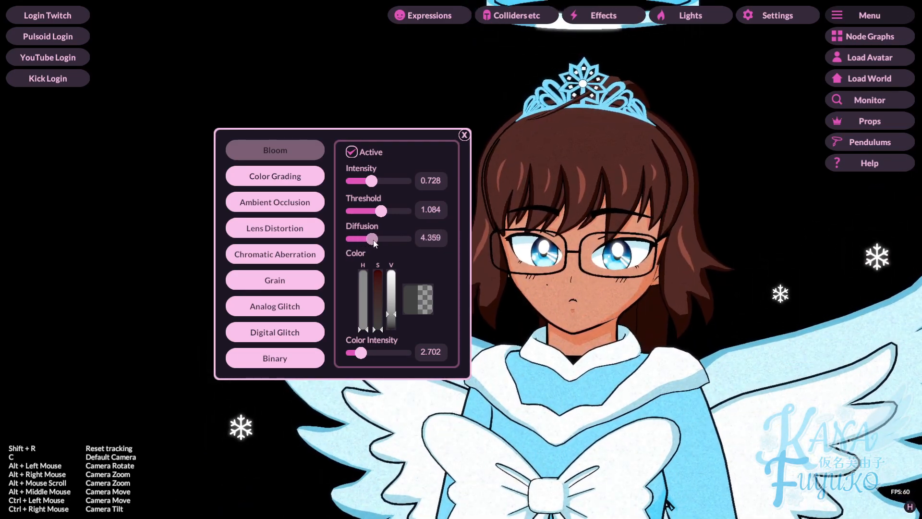
pyautogui.moveTo(396, 240); pyautogui.dragTo(365, 241)
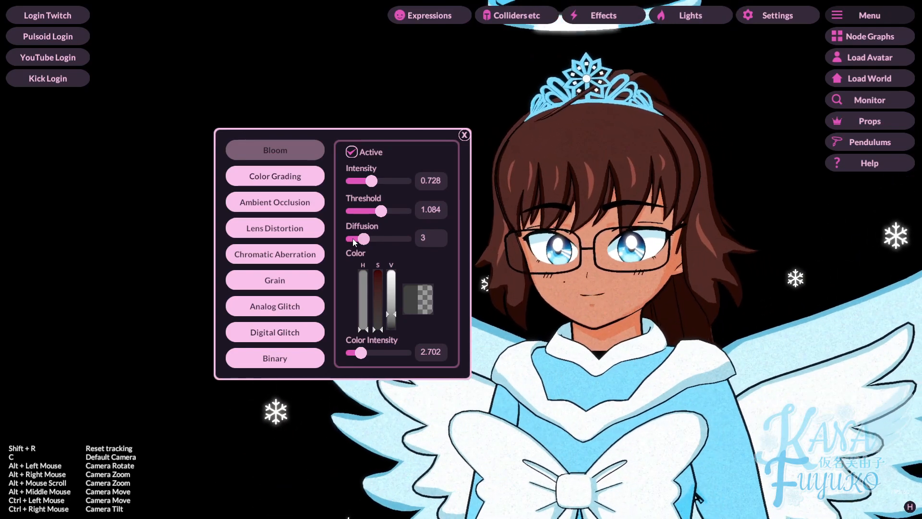
pyautogui.moveTo(361, 239)
pyautogui.mouseDown()
pyautogui.moveTo(353, 236)
pyautogui.moveTo(404, 235)
pyautogui.moveTo(363, 245)
pyautogui.mouseUp()
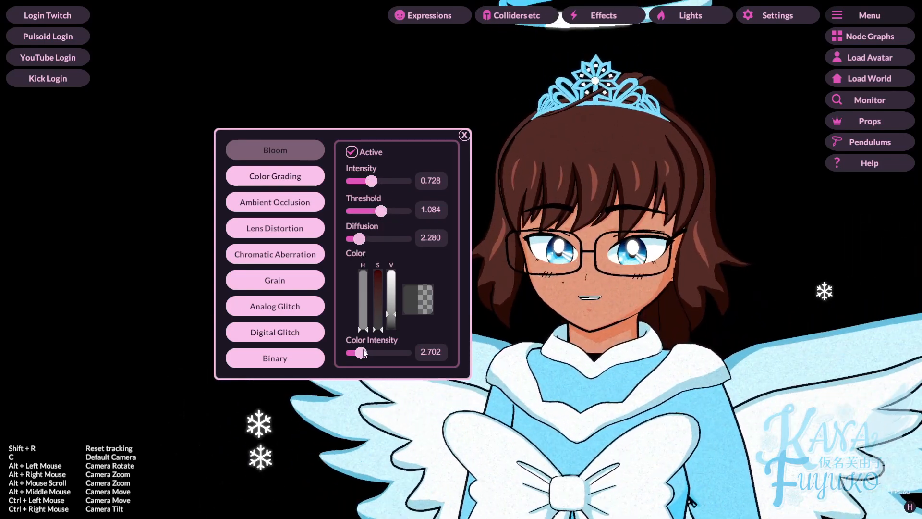
# - Set the bloom's color intensity to 1
pyautogui.moveTo(361, 353); pyautogui.dragTo(364, 352)
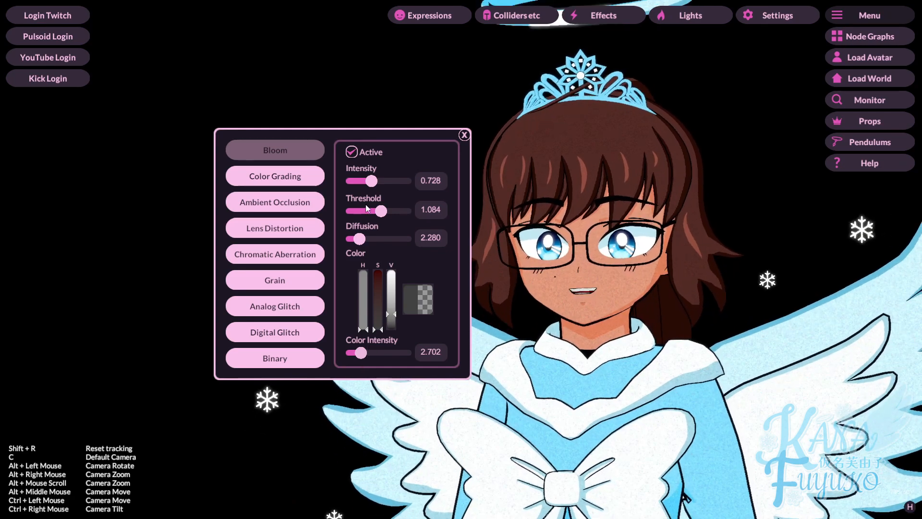
pyautogui.moveTo(361, 355); pyautogui.dragTo(356, 348)
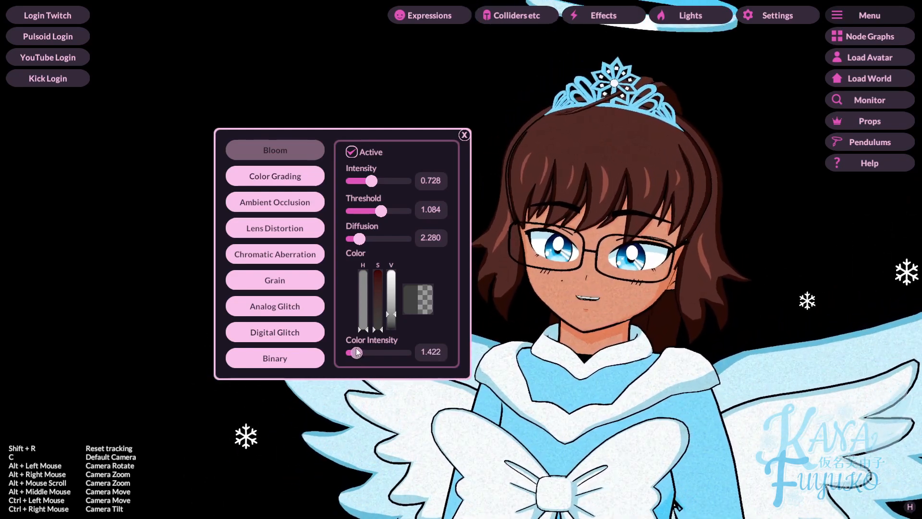
pyautogui.click(421, 352)
pyautogui.write('1')
pyautogui.click(587, 383)
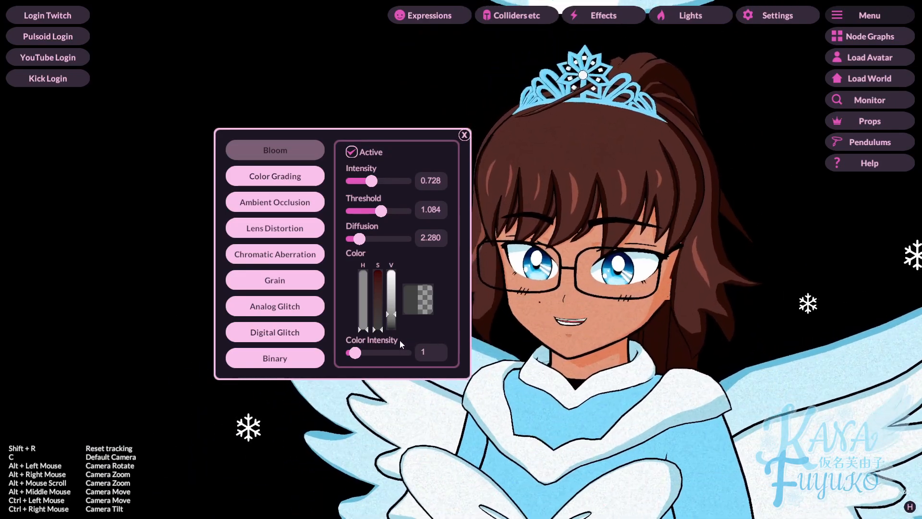
# - Set the bloom intensity to about 1.573 and color intensity to about 2.706, and move the effects window farther from the avatar
pyautogui.moveTo(380, 184); pyautogui.dragTo(378, 187)
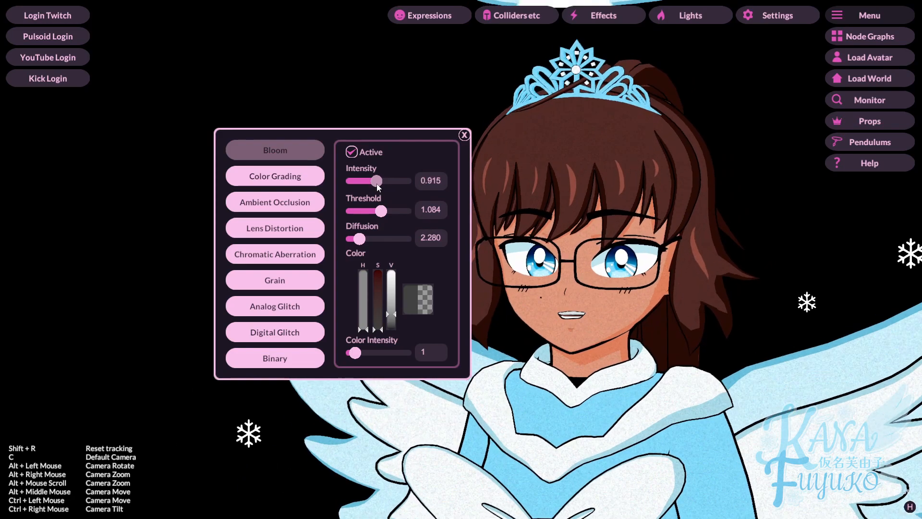
pyautogui.moveTo(355, 352); pyautogui.dragTo(358, 354)
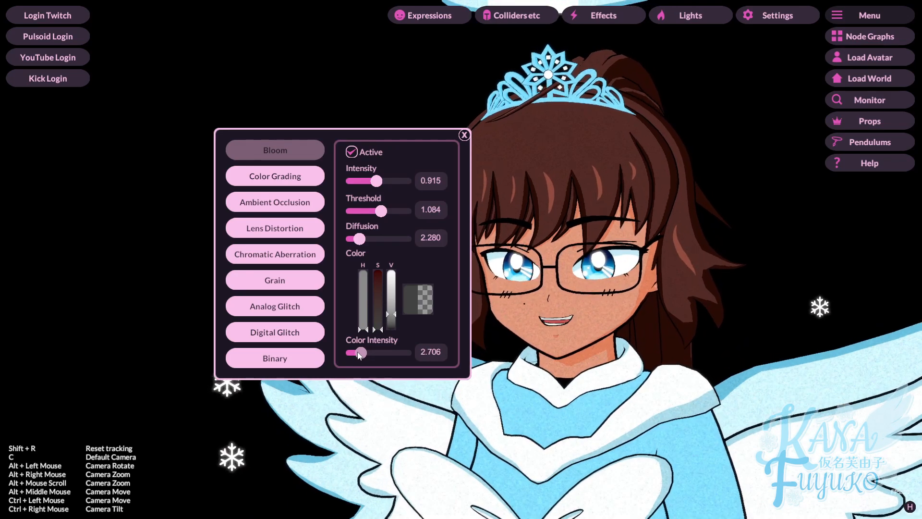
pyautogui.moveTo(377, 181)
pyautogui.mouseDown()
pyautogui.moveTo(402, 185)
pyautogui.moveTo(394, 187)
pyautogui.mouseUp()
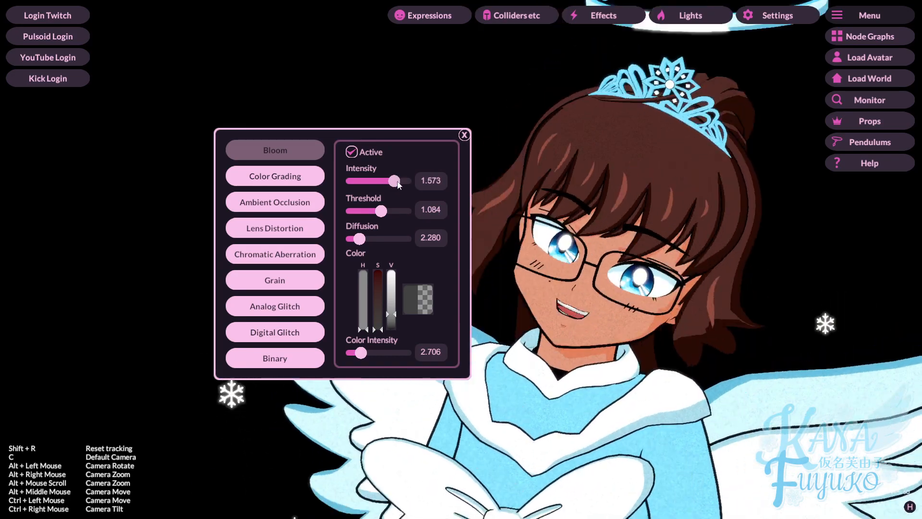
pyautogui.moveTo(400, 137); pyautogui.dragTo(351, 139)
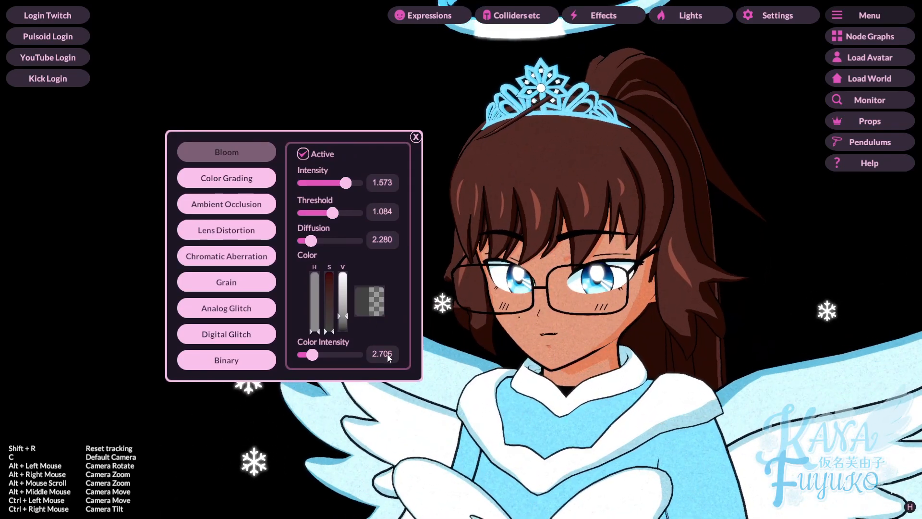
pyautogui.click(387, 353)
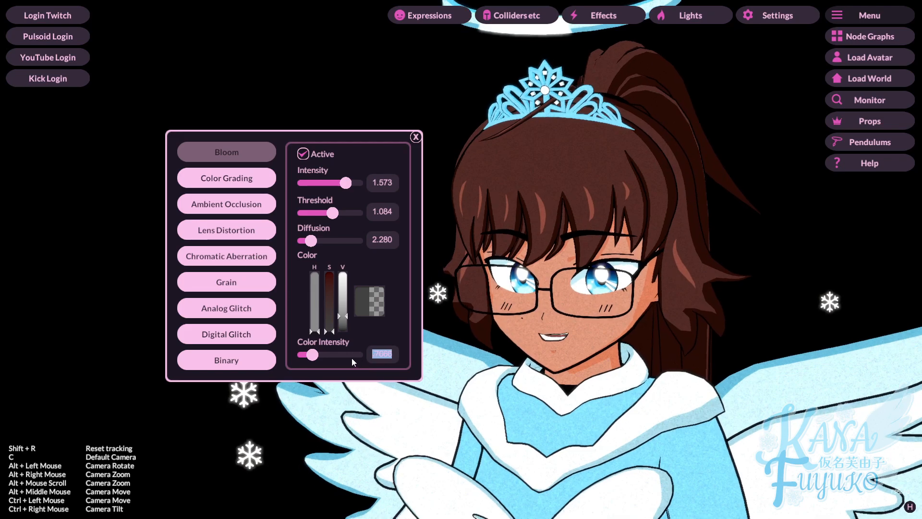
pyautogui.click(392, 343)
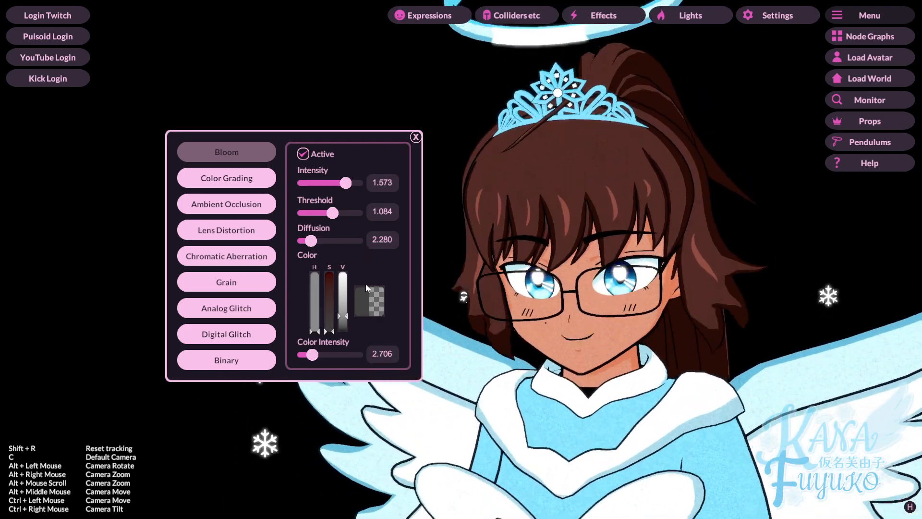
pyautogui.moveTo(310, 354); pyautogui.dragTo(310, 354)
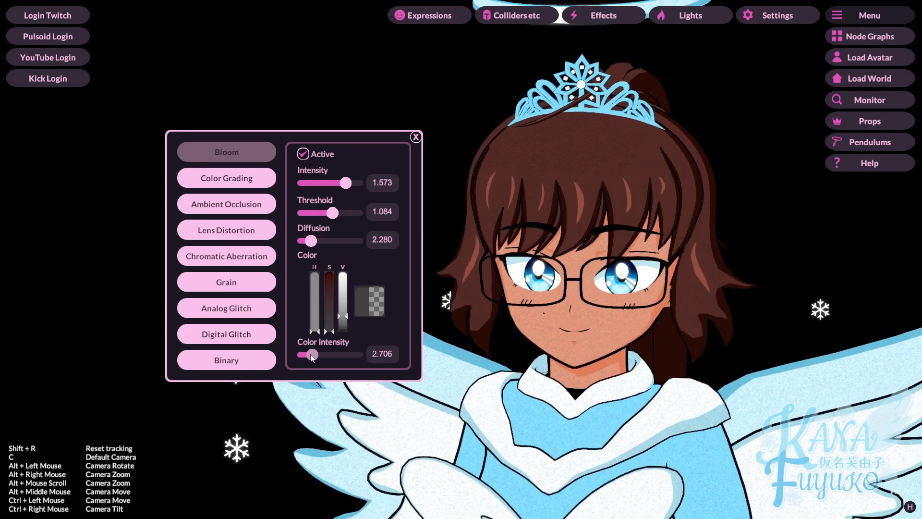
pyautogui.moveTo(311, 356); pyautogui.dragTo(312, 361)
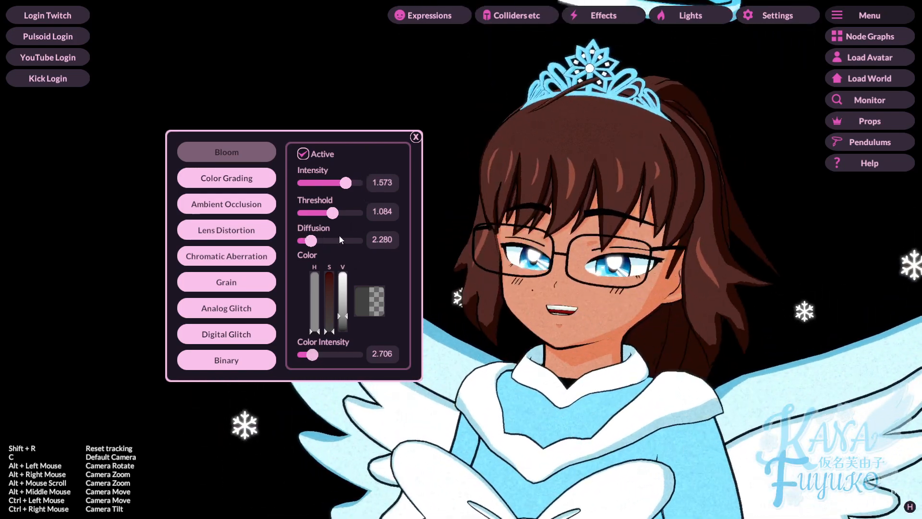
# - Change the bloom color to a fully saturated dark cyan
pyautogui.moveTo(329, 330); pyautogui.dragTo(336, 264)
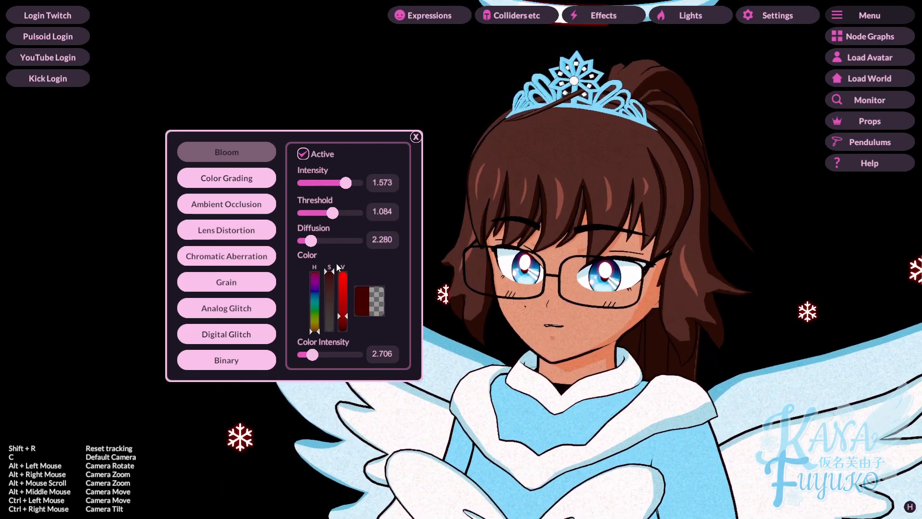
pyautogui.moveTo(318, 301); pyautogui.dragTo(317, 303)
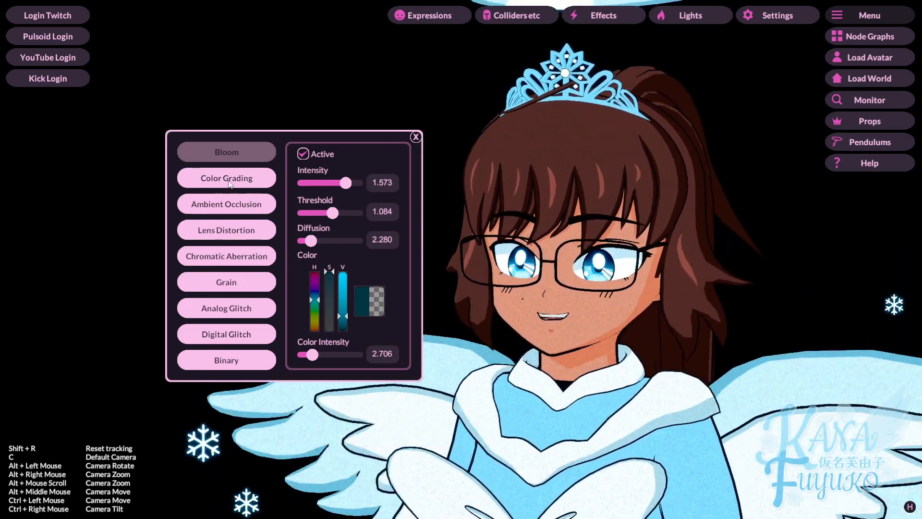
# - Activate Color Grading and set its temperature to about 7.111 and its tint to about 8.888
pyautogui.click(231, 177)
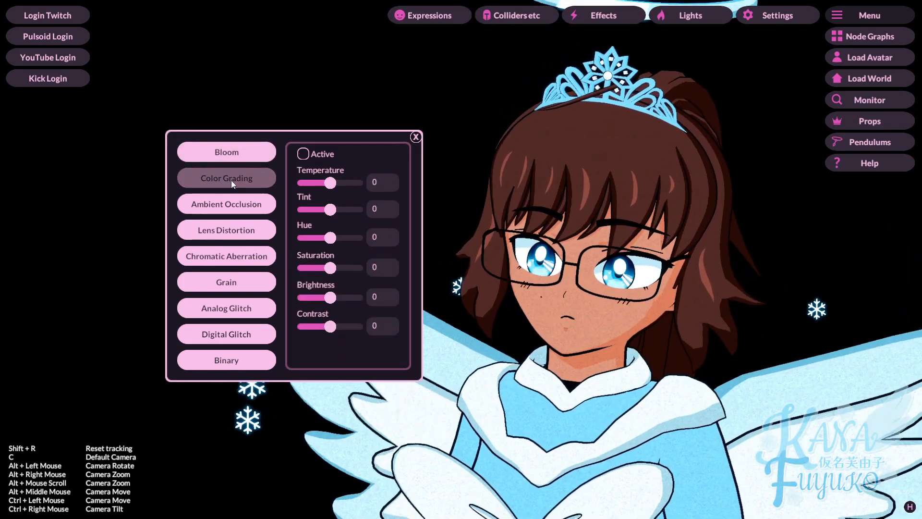
pyautogui.click(303, 153)
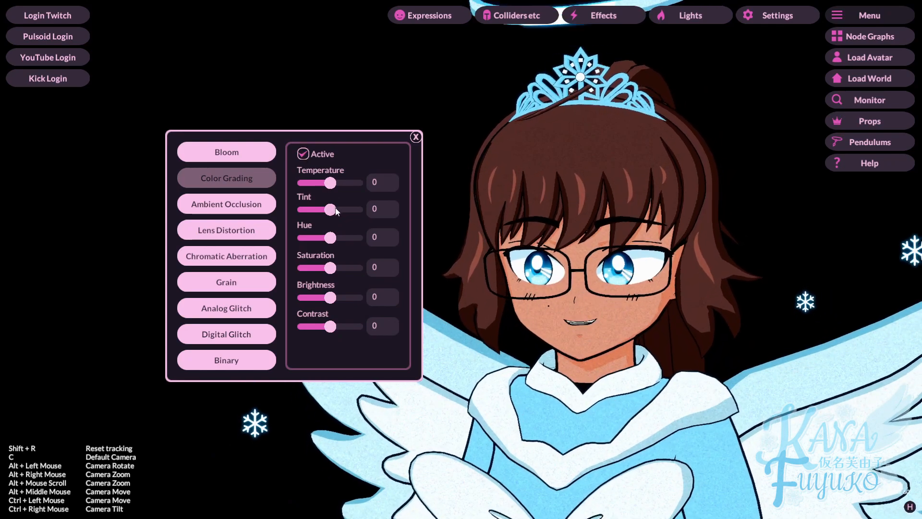
pyautogui.moveTo(332, 186)
pyautogui.mouseDown()
pyautogui.moveTo(341, 185)
pyautogui.moveTo(316, 195)
pyautogui.moveTo(342, 196)
pyautogui.moveTo(335, 199)
pyautogui.mouseUp()
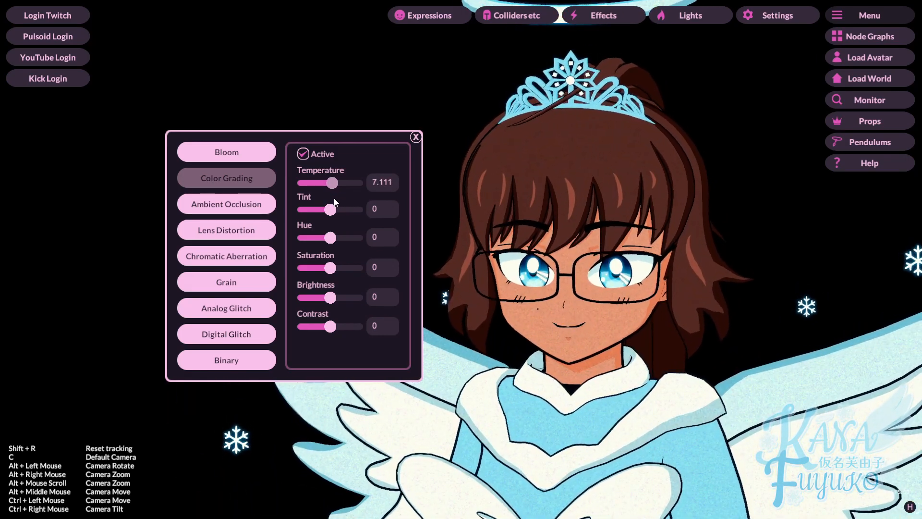
pyautogui.moveTo(333, 214)
pyautogui.mouseDown()
pyautogui.moveTo(320, 214)
pyautogui.moveTo(335, 213)
pyautogui.mouseUp()
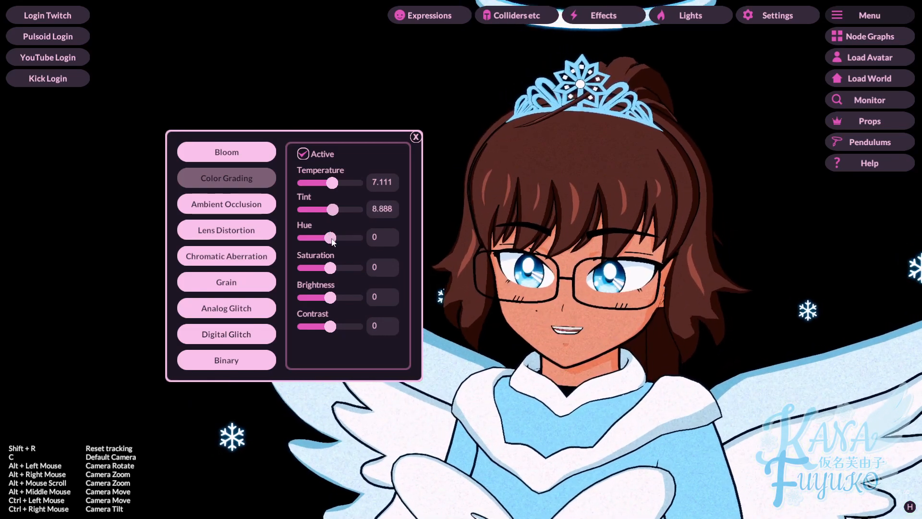
# - Try the color grading hue up to 180, and reset it to 0
pyautogui.moveTo(305, 238); pyautogui.dragTo(357, 235)
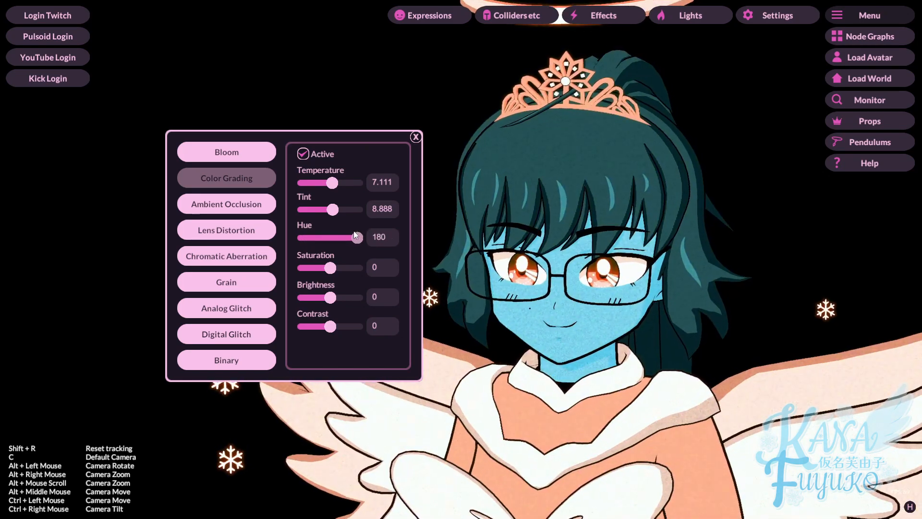
pyautogui.click(374, 240)
pyautogui.write('0')
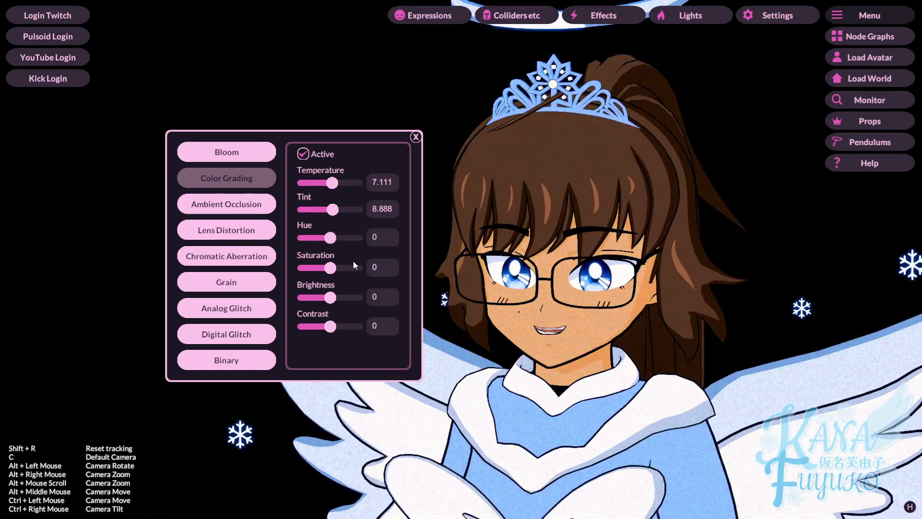
# - Set the color grading saturation to about -1.77 and the brightness to about 3.555
pyautogui.moveTo(331, 268)
pyautogui.mouseDown()
pyautogui.moveTo(338, 270)
pyautogui.moveTo(274, 263)
pyautogui.moveTo(334, 263)
pyautogui.mouseUp()
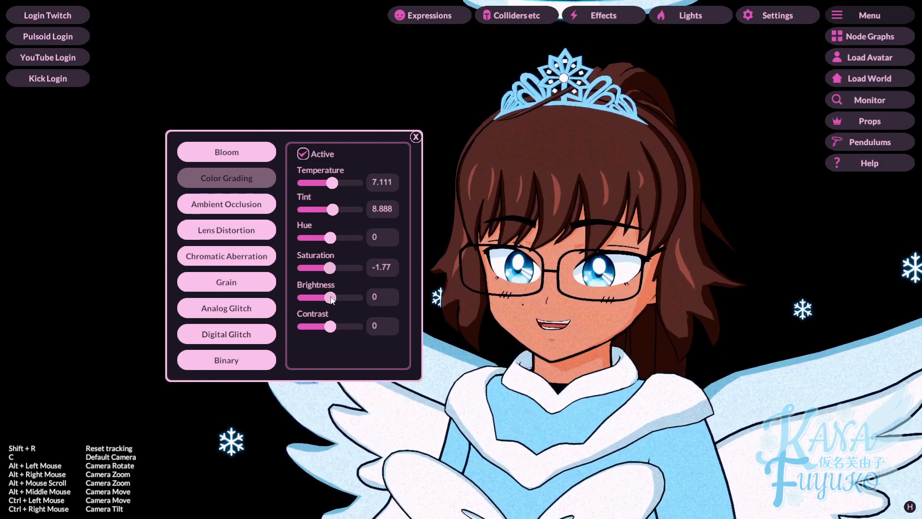
pyautogui.moveTo(335, 299)
pyautogui.mouseDown()
pyautogui.moveTo(309, 300)
pyautogui.moveTo(342, 295)
pyautogui.moveTo(292, 294)
pyautogui.moveTo(332, 298)
pyautogui.mouseUp()
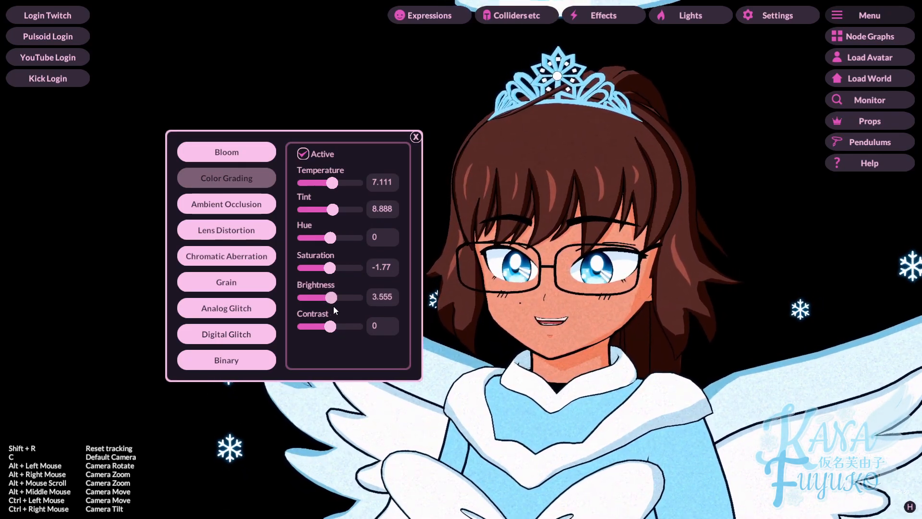
# - Set the color grading brightness to about -1.77 and the contrast to about 3.555
pyautogui.click(330, 298)
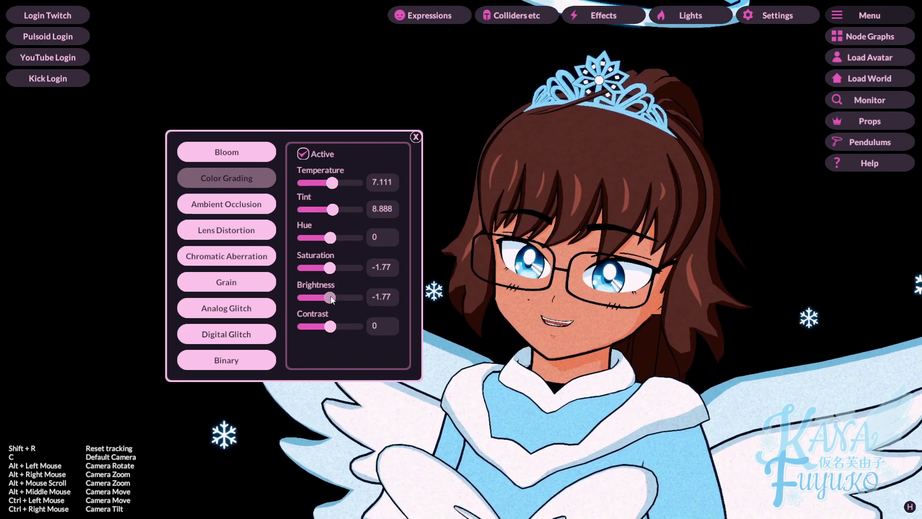
pyautogui.moveTo(331, 327)
pyautogui.mouseDown()
pyautogui.moveTo(362, 327)
pyautogui.moveTo(299, 326)
pyautogui.moveTo(332, 329)
pyautogui.mouseUp()
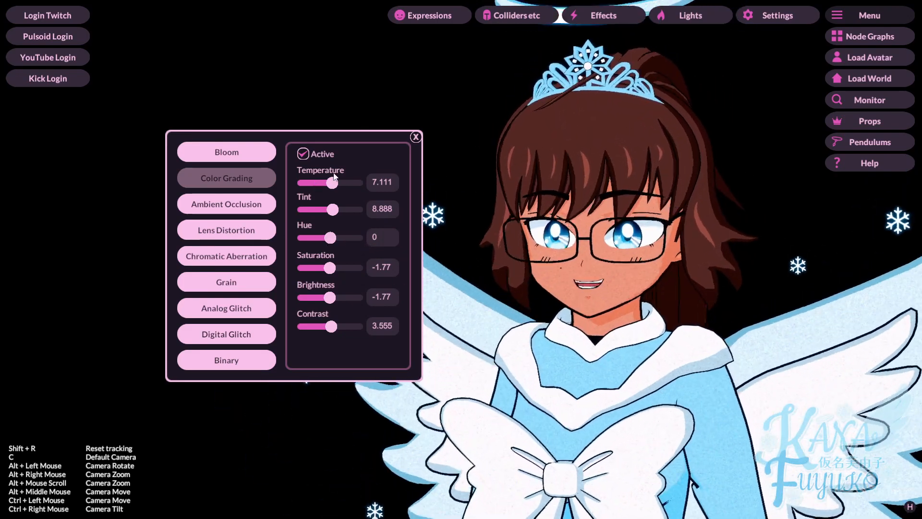
pyautogui.moveTo(376, 141); pyautogui.dragTo(406, 132)
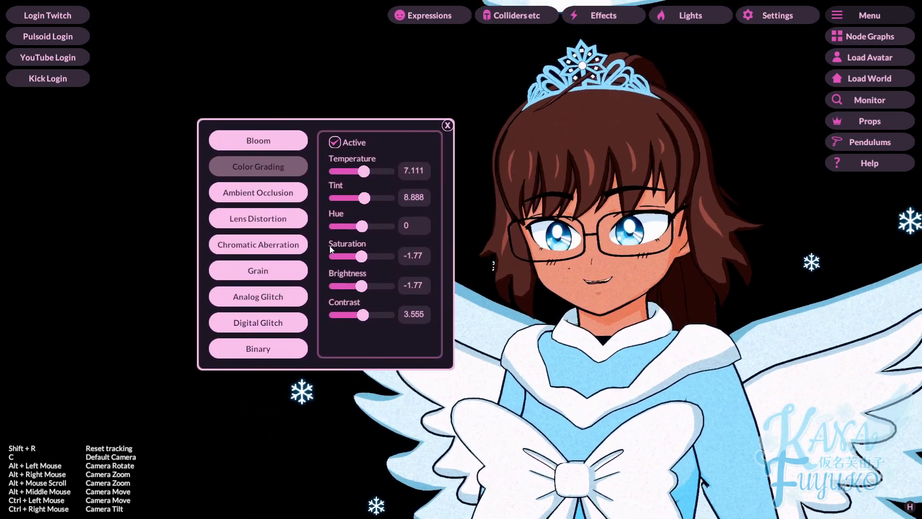
# - Activate Ambient Occlusion, try out higher intensity and thickness modifier values, and return both to 0
pyautogui.click(258, 192)
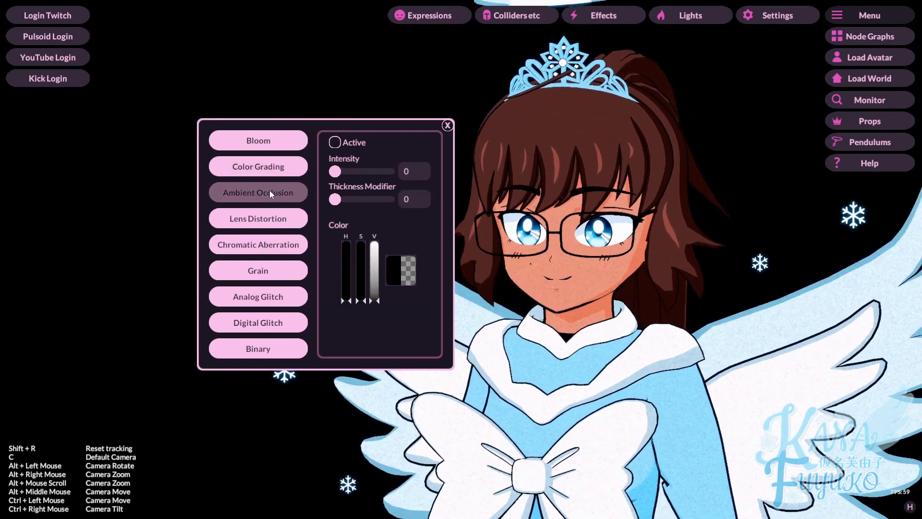
pyautogui.click(335, 143)
pyautogui.moveTo(336, 172); pyautogui.dragTo(401, 159)
pyautogui.moveTo(335, 199); pyautogui.dragTo(400, 198)
pyautogui.moveTo(374, 301)
pyautogui.mouseDown()
pyautogui.moveTo(374, 291)
pyautogui.moveTo(371, 306)
pyautogui.mouseUp()
pyautogui.moveTo(388, 199)
pyautogui.mouseDown()
pyautogui.moveTo(353, 207)
pyautogui.moveTo(411, 225)
pyautogui.moveTo(436, 215)
pyautogui.moveTo(342, 257)
pyautogui.moveTo(348, 243)
pyautogui.moveTo(338, 247)
pyautogui.moveTo(322, 265)
pyautogui.mouseUp()
pyautogui.moveTo(384, 171); pyautogui.dragTo(328, 200)
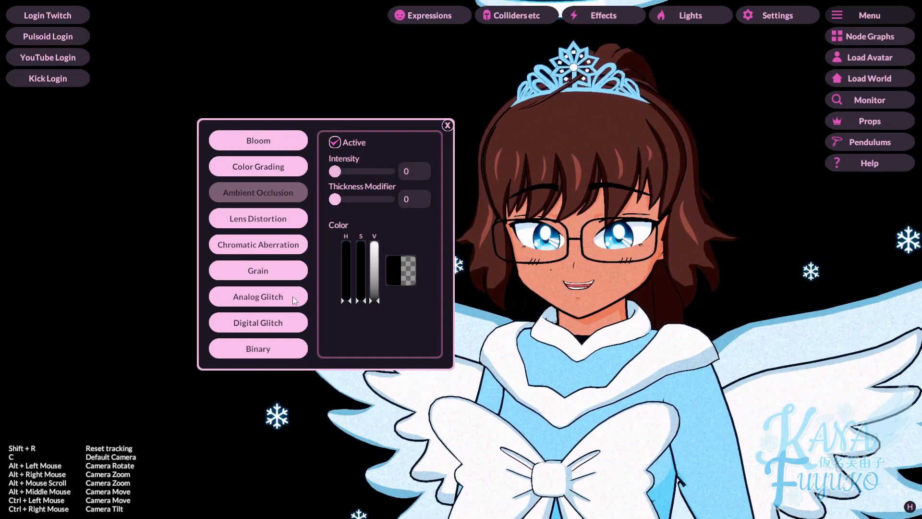
pyautogui.moveTo(335, 172); pyautogui.dragTo(281, 261)
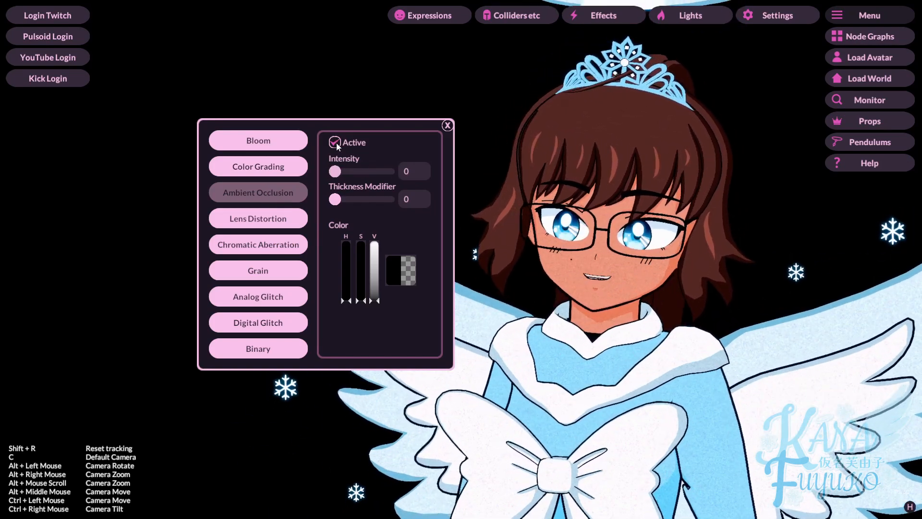
# - Activate Lens Distortion and set its X multiplier to about 0.57 and its intensity to 1
pyautogui.click(269, 217)
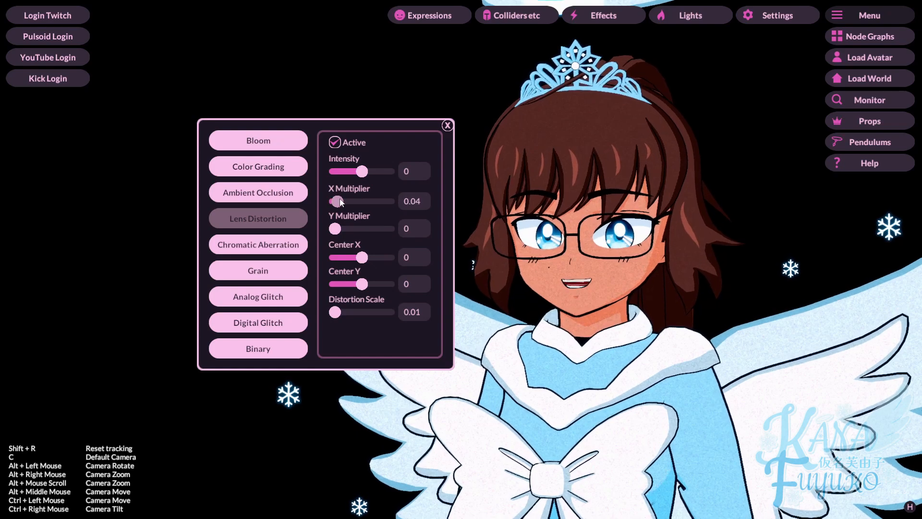
pyautogui.moveTo(356, 202)
pyautogui.mouseDown()
pyautogui.moveTo(370, 176)
pyautogui.moveTo(337, 198)
pyautogui.moveTo(381, 205)
pyautogui.moveTo(366, 202)
pyautogui.mouseUp()
pyautogui.moveTo(335, 229); pyautogui.dragTo(386, 234)
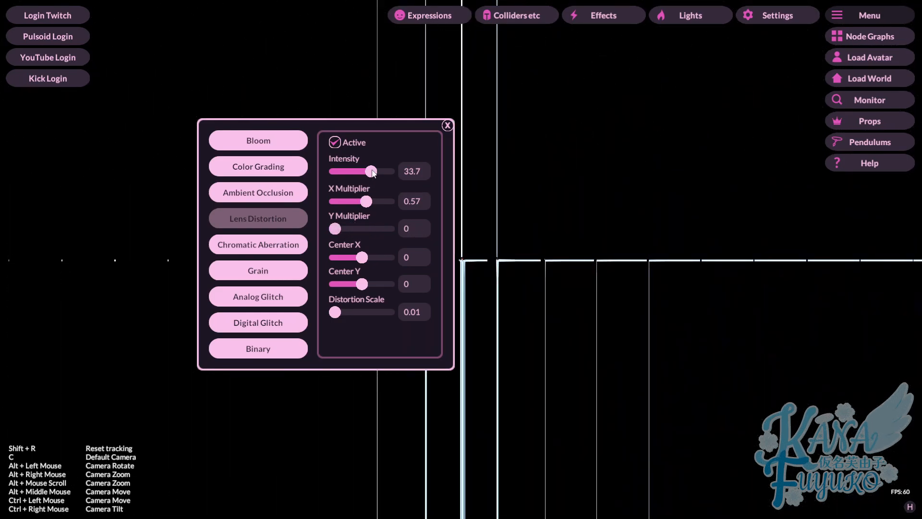
pyautogui.moveTo(371, 168); pyautogui.dragTo(368, 168)
pyautogui.click(411, 171)
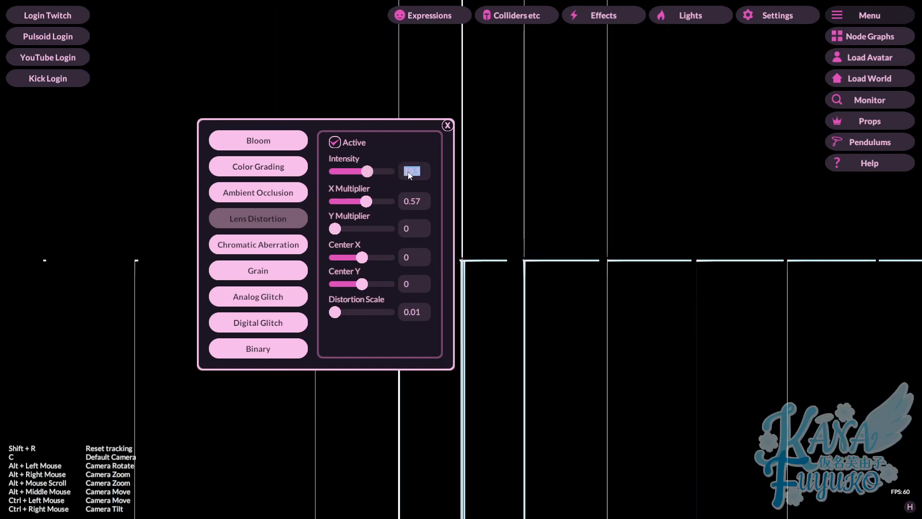
pyautogui.write('1')
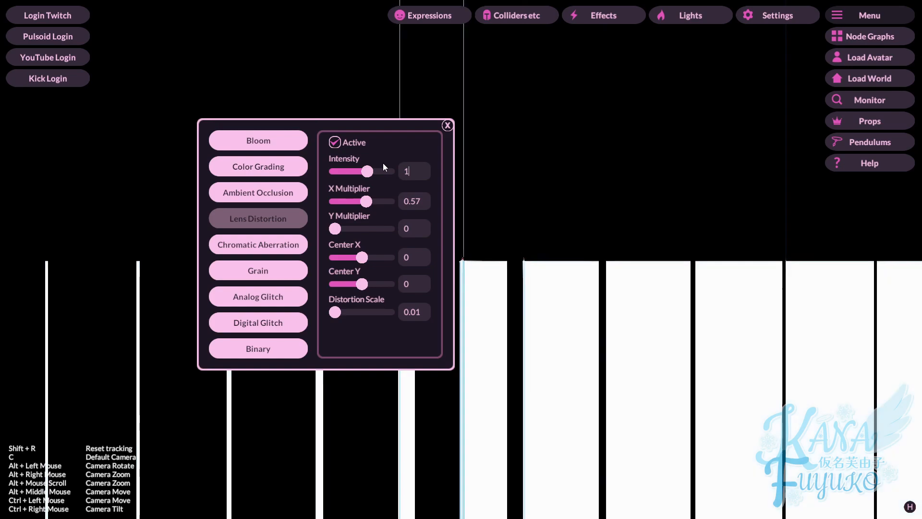
# - Try lens distortion with an intensity of about 38.3, an X multiplier of about 0.29 and Center X at about -0.28
pyautogui.moveTo(367, 201); pyautogui.dragTo(363, 202)
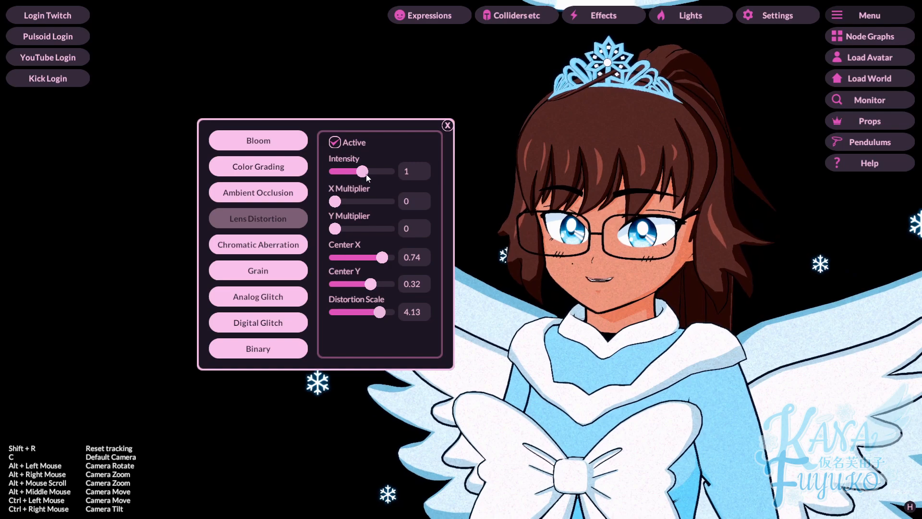
pyautogui.moveTo(381, 174); pyautogui.dragTo(393, 174)
pyautogui.moveTo(381, 258); pyautogui.dragTo(348, 260)
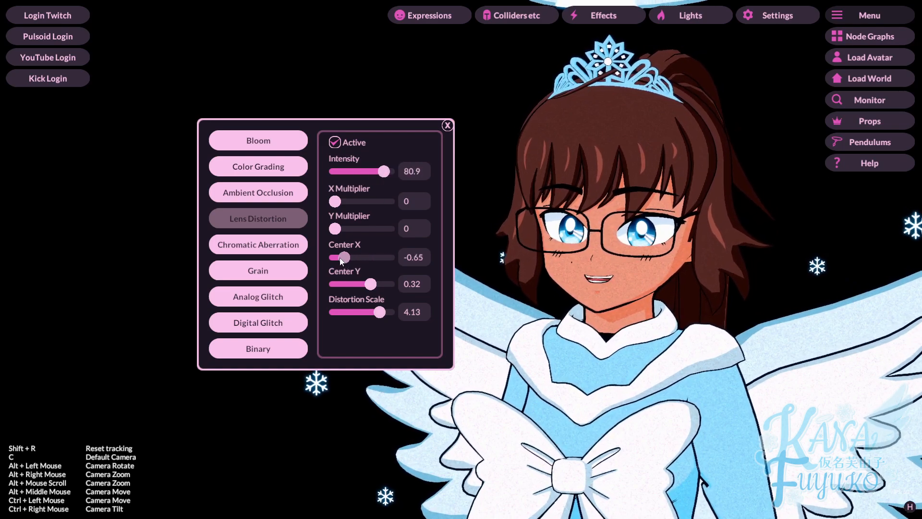
pyautogui.moveTo(332, 202); pyautogui.dragTo(345, 202)
pyautogui.moveTo(384, 172); pyautogui.dragTo(373, 172)
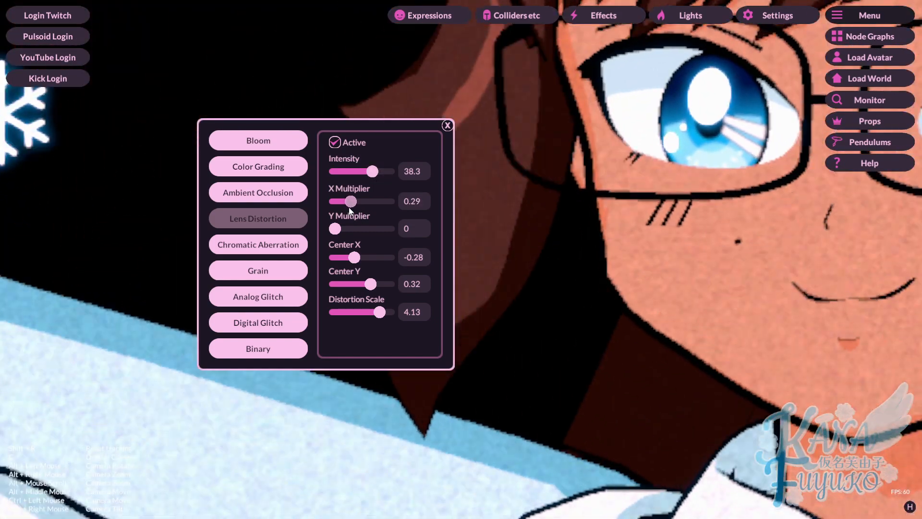
# - Set the lens distortion X multiplier to about 0.74, the Y multiplier to 1 and the intensity to about 97
pyautogui.moveTo(348, 204); pyautogui.dragTo(375, 202)
pyautogui.moveTo(335, 229); pyautogui.dragTo(430, 220)
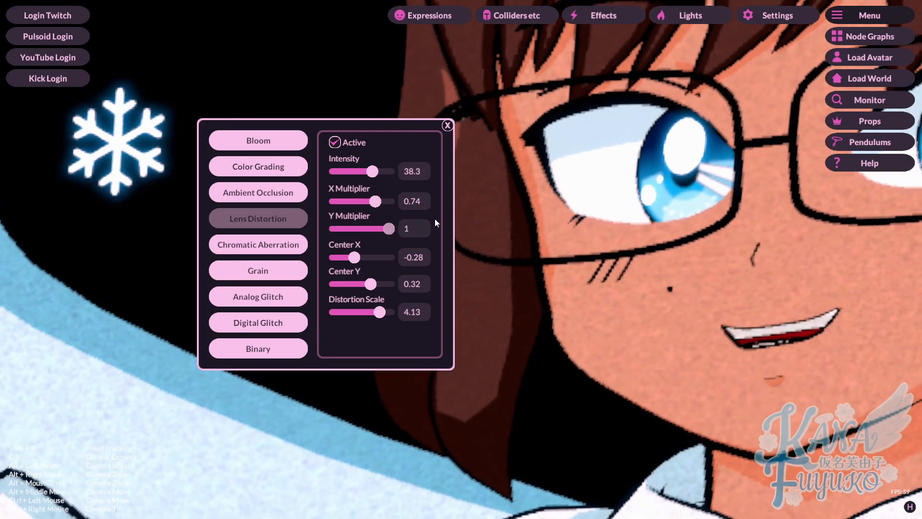
pyautogui.moveTo(377, 174)
pyautogui.mouseDown()
pyautogui.moveTo(368, 173)
pyautogui.moveTo(405, 178)
pyautogui.moveTo(387, 174)
pyautogui.mouseUp()
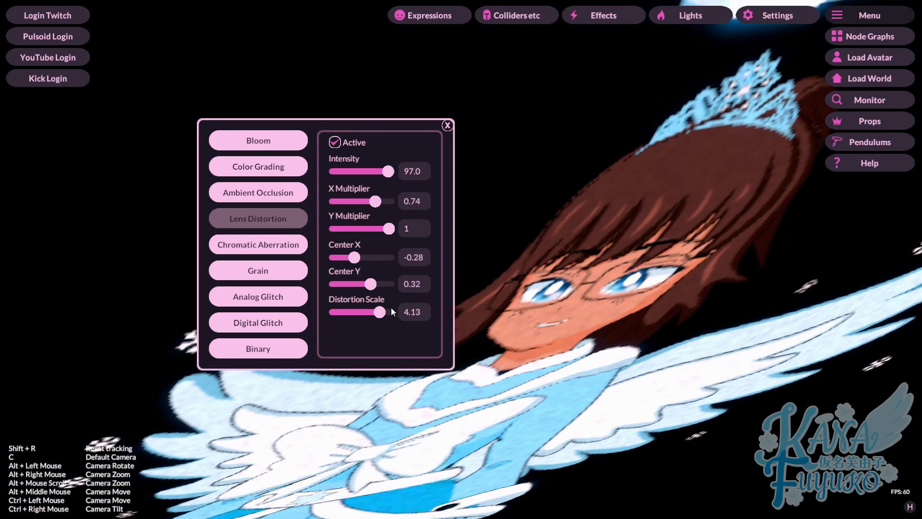
# - Shift the lens distortion center to about X -0.17, Y 0.17 and set the distortion scale to about 1.47
pyautogui.moveTo(391, 310)
pyautogui.mouseDown()
pyautogui.moveTo(367, 315)
pyautogui.moveTo(384, 318)
pyautogui.mouseUp()
pyautogui.moveTo(373, 285); pyautogui.dragTo(358, 262)
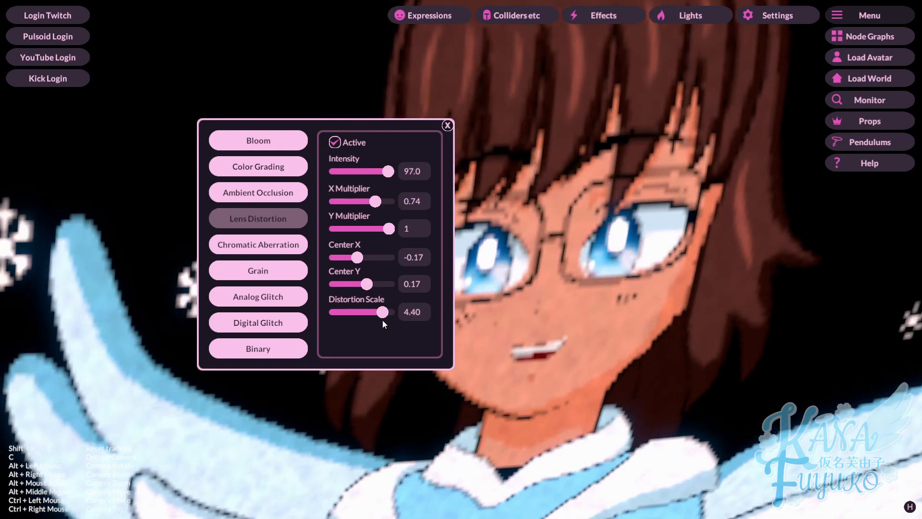
pyautogui.moveTo(383, 319); pyautogui.dragTo(352, 313)
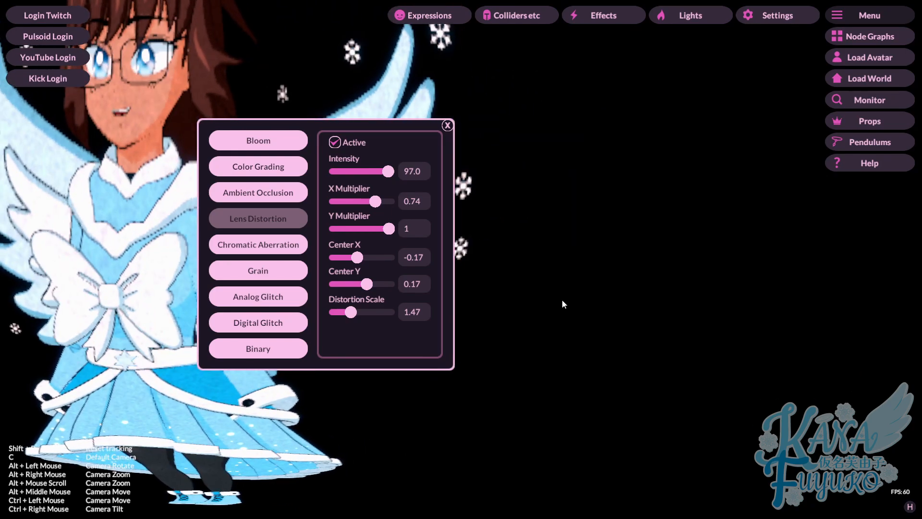
# - Reset the lens distortion Center X and Center Y to 0
pyautogui.click(423, 283)
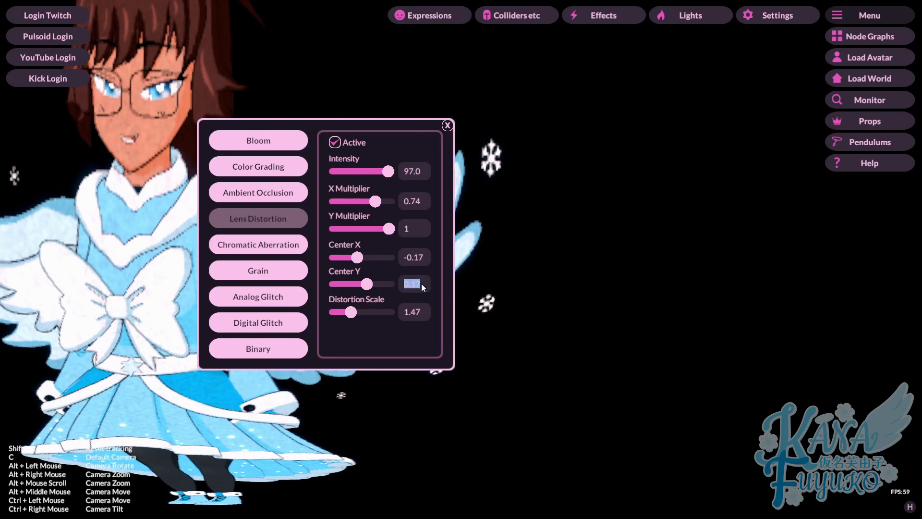
pyautogui.write('0')
pyautogui.click(417, 259)
pyautogui.write('0')
pyautogui.press('Return')
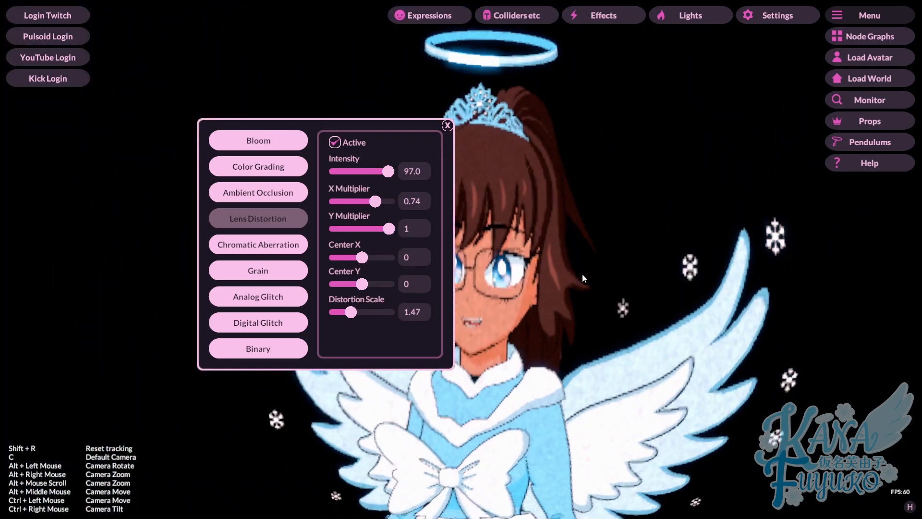
# - Move the effects window away from the avatar and raise the lens distortion X multiplier to 1 and intensity to 100
pyautogui.moveTo(390, 140); pyautogui.dragTo(220, 126)
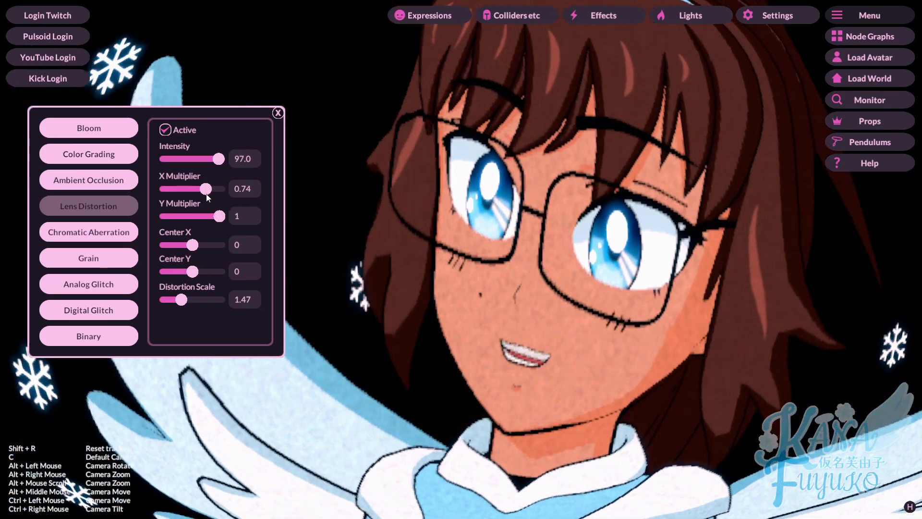
pyautogui.moveTo(205, 189); pyautogui.dragTo(249, 192)
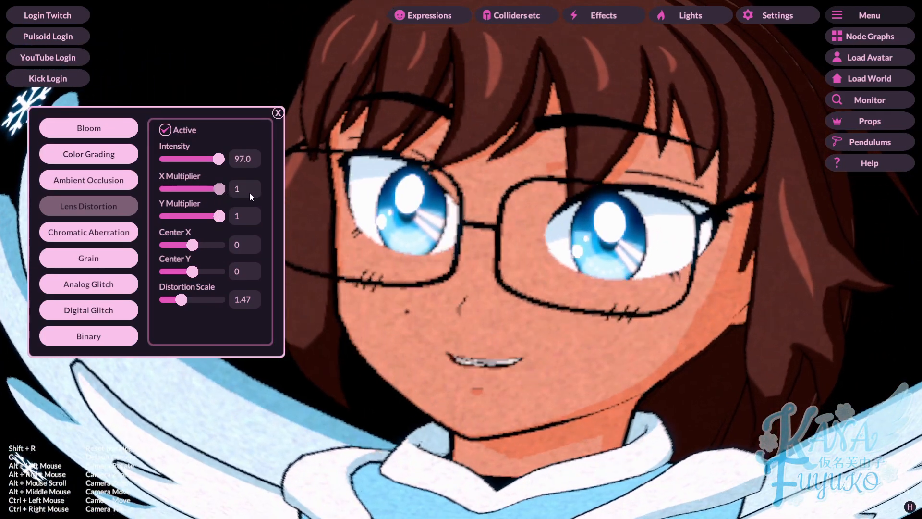
pyautogui.moveTo(218, 160); pyautogui.dragTo(272, 143)
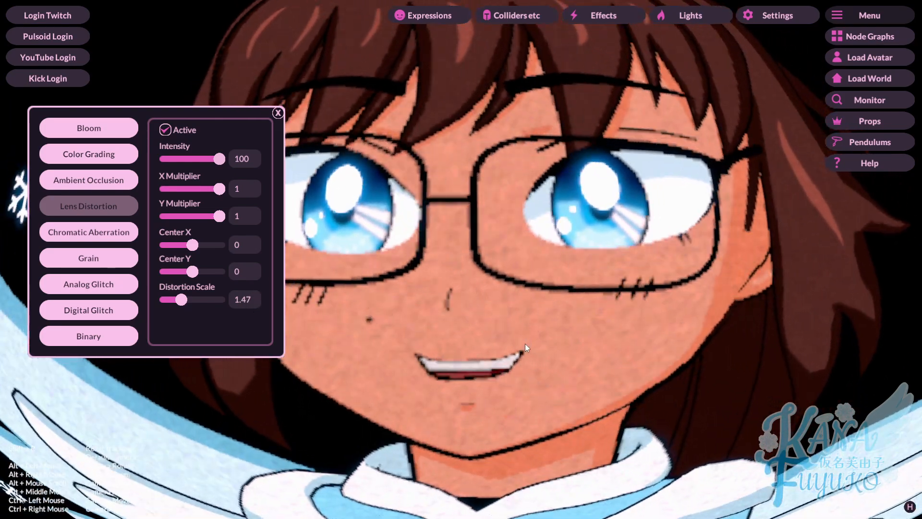
# - Check the lens distortion on the avatar's face up close, and deactivate Lens Distortion
pyautogui.keyDown('alt'); pyautogui.scroll(-5, 512, 358); pyautogui.keyUp('alt')
pyautogui.keyDown('alt'); pyautogui.moveTo(497, 373); pyautogui.dragTo(621, 333); pyautogui.keyUp('alt')
pyautogui.keyDown('alt'); pyautogui.scroll(5, 603, 289); pyautogui.keyUp('alt')
pyautogui.keyDown('alt'); pyautogui.scroll(8, 613, 292); pyautogui.keyUp('alt')
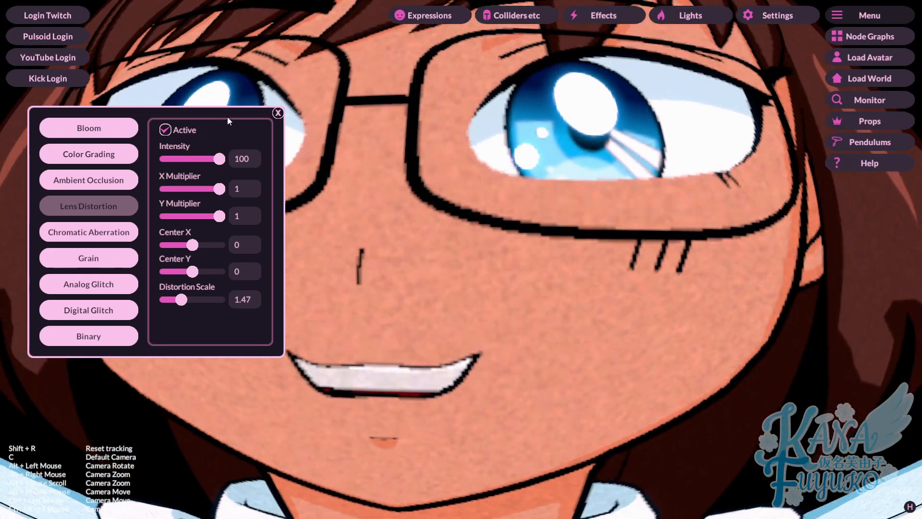
pyautogui.moveTo(240, 120); pyautogui.dragTo(296, 108)
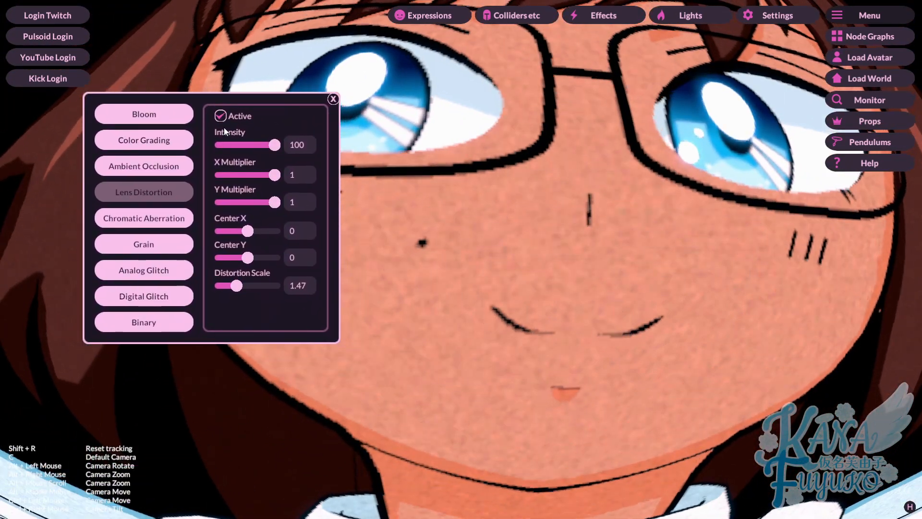
pyautogui.click(220, 116)
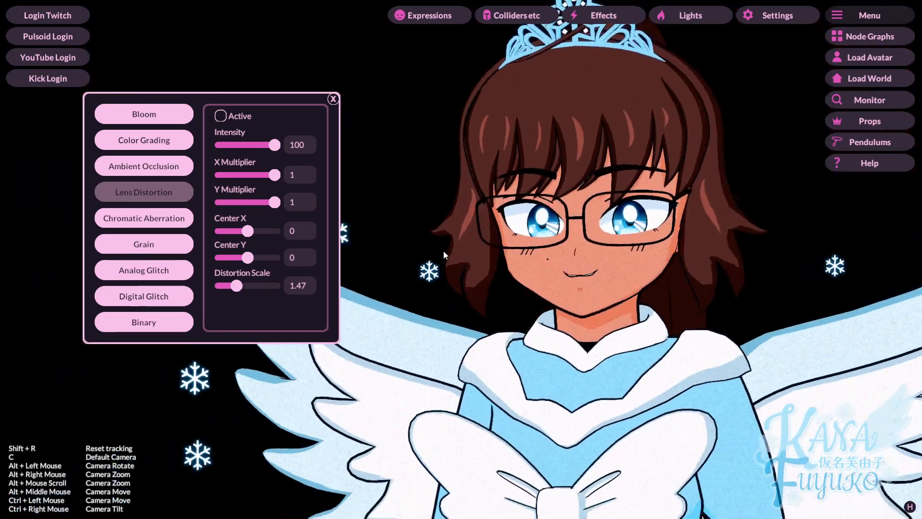
# - Try Chromatic Aberration at a little over half intensity, return the intensity to its minimum and deactivate the effect
pyautogui.click(149, 220)
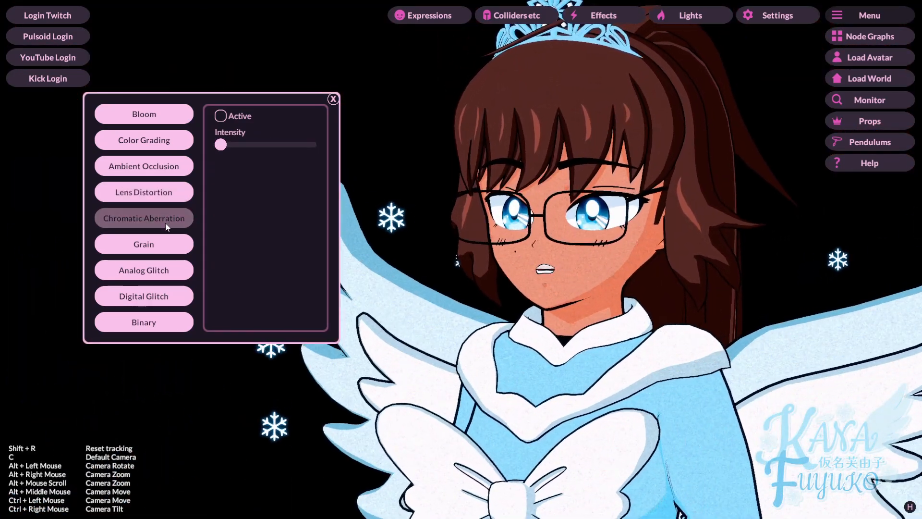
pyautogui.click(220, 116)
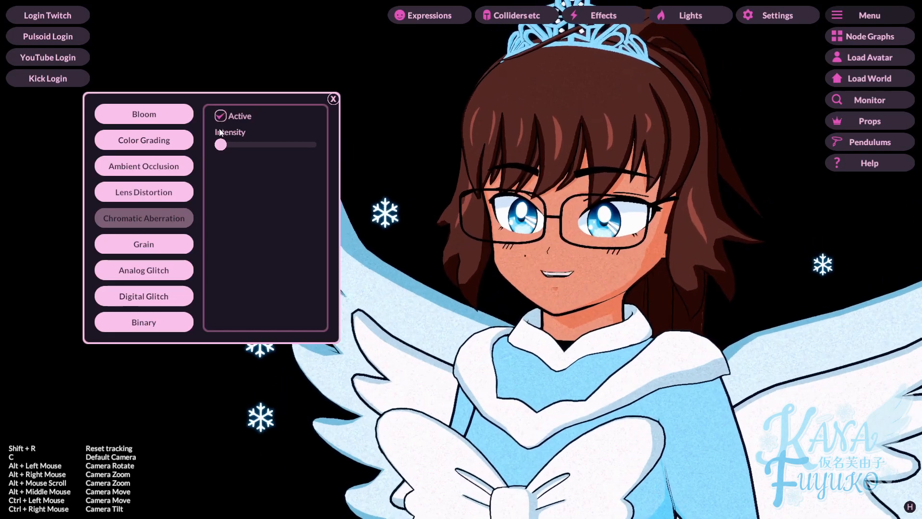
pyautogui.moveTo(276, 145); pyautogui.dragTo(264, 167)
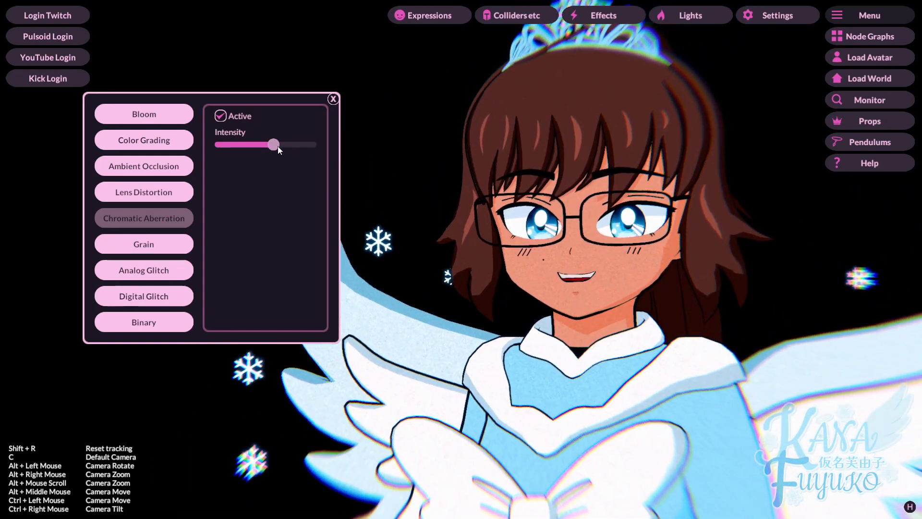
pyautogui.moveTo(268, 150); pyautogui.dragTo(224, 168)
pyautogui.click(221, 115)
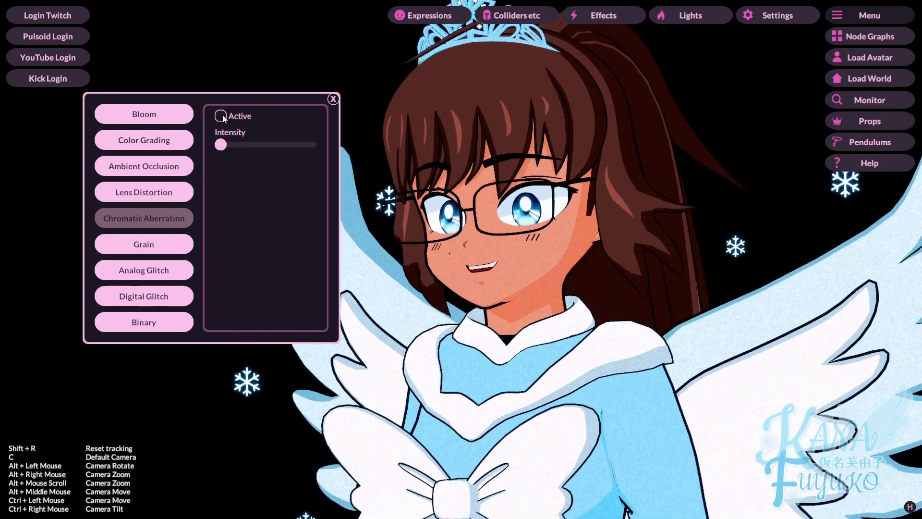
# - Activate Grain and set its intensity to 1 and its grain size to 3
pyautogui.click(174, 238)
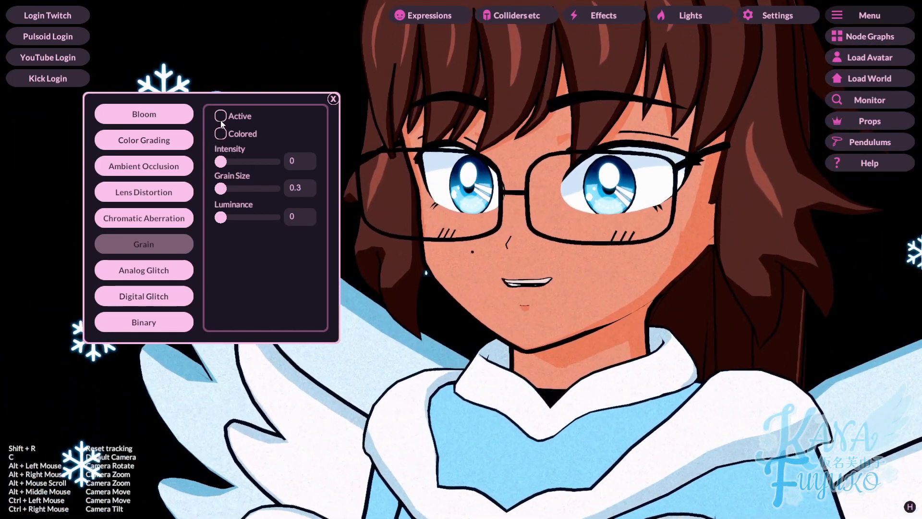
pyautogui.click(221, 118)
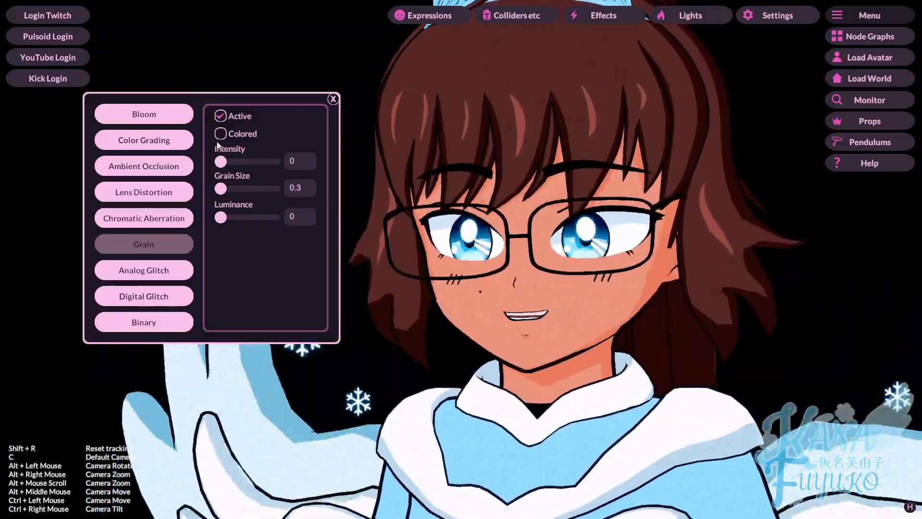
pyautogui.moveTo(221, 162); pyautogui.dragTo(259, 168)
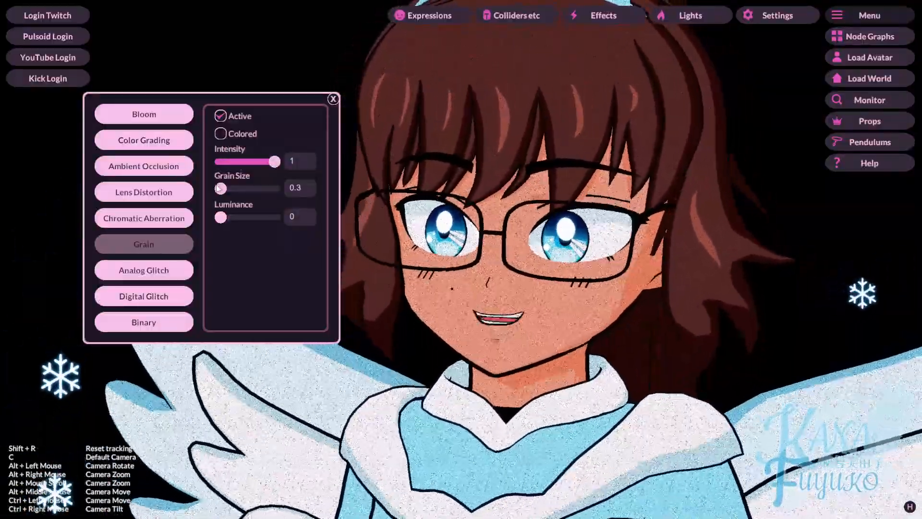
pyautogui.moveTo(218, 188); pyautogui.dragTo(300, 187)
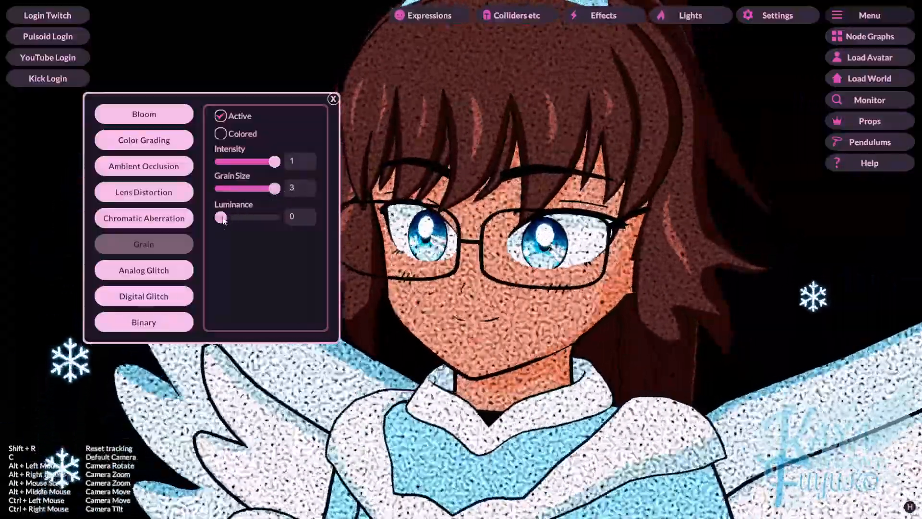
# - Try the grain luminance at 1, and set it to about 0.177 with a grain size of about 2.4
pyautogui.moveTo(221, 218); pyautogui.dragTo(322, 209)
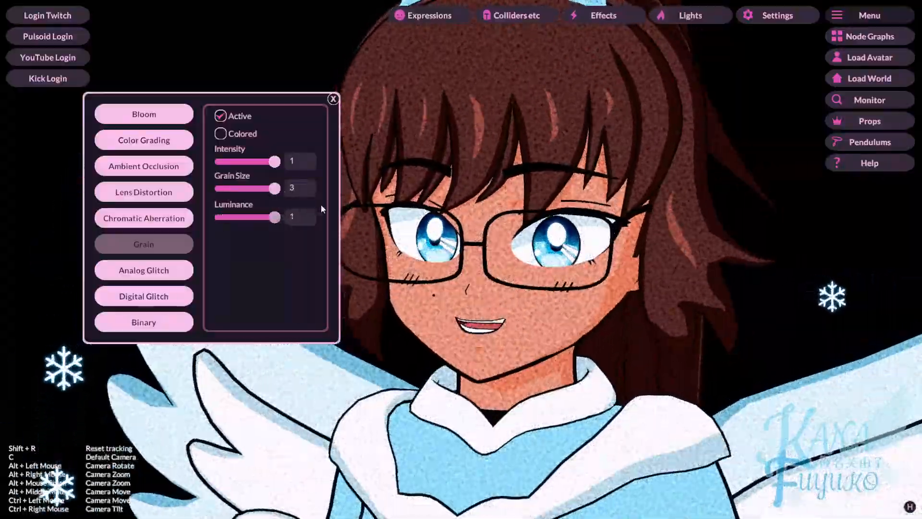
pyautogui.moveTo(225, 221)
pyautogui.mouseDown()
pyautogui.moveTo(259, 217)
pyautogui.moveTo(231, 217)
pyautogui.mouseUp()
pyautogui.moveTo(275, 188); pyautogui.dragTo(263, 188)
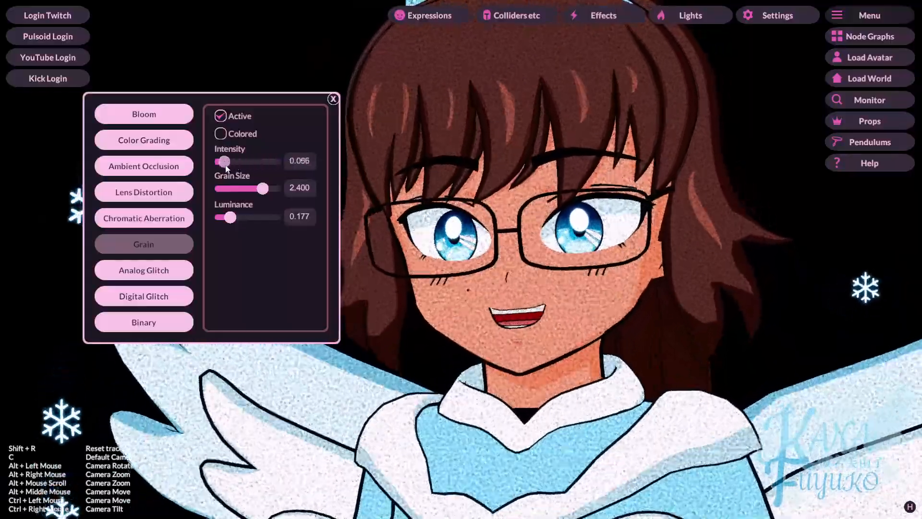
# - Set the grain intensity to about 0.573, grain size to 1.032 and luminance to 0.186, and deactivate Grain
pyautogui.moveTo(223, 161); pyautogui.dragTo(254, 162)
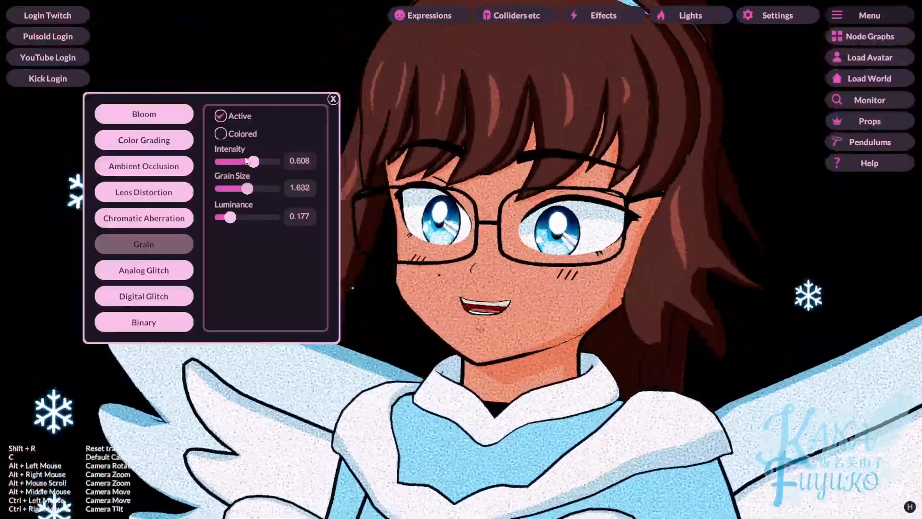
pyautogui.moveTo(247, 161); pyautogui.dragTo(255, 165)
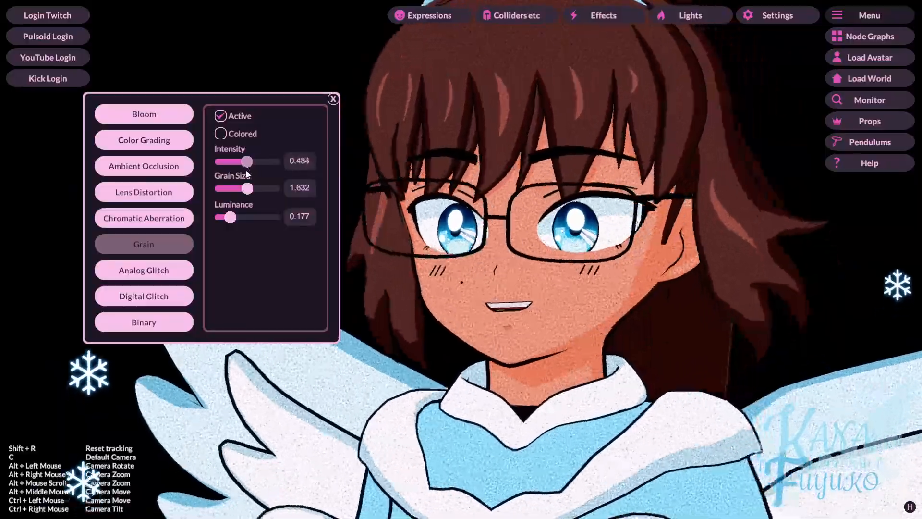
pyautogui.moveTo(246, 174); pyautogui.dragTo(237, 185)
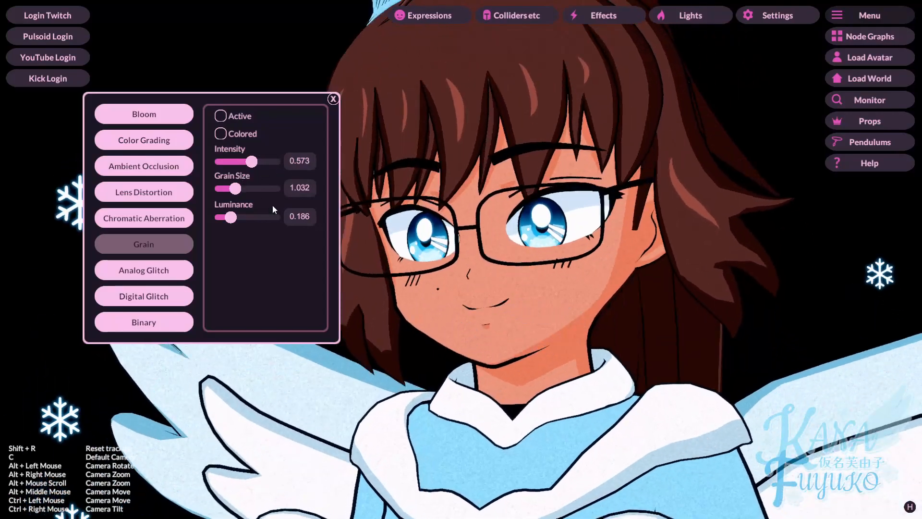
# - Activate Analog Glitch and add small amounts of scanline jitter, vertical jump, horizontal shake and color drift
pyautogui.keyDown('alt'); pyautogui.scroll(-3, 470, 336); pyautogui.keyUp('alt')
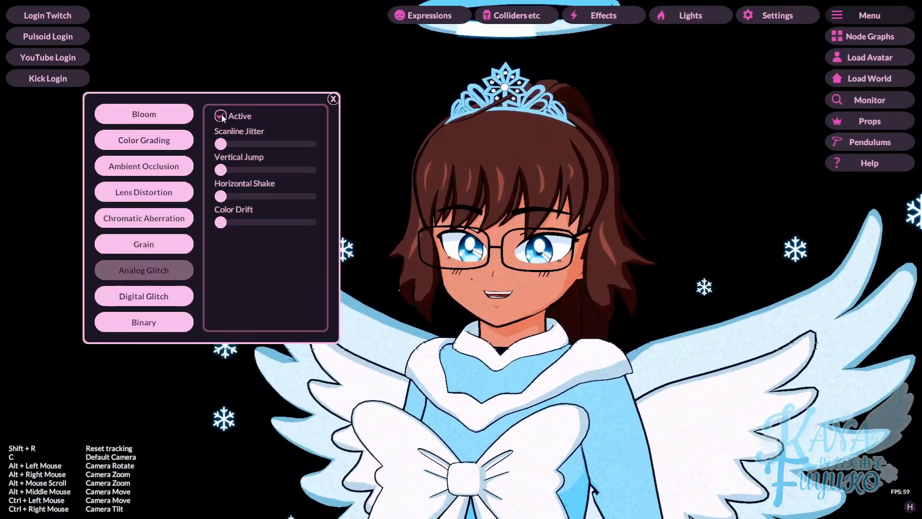
pyautogui.moveTo(233, 149); pyautogui.dragTo(238, 155)
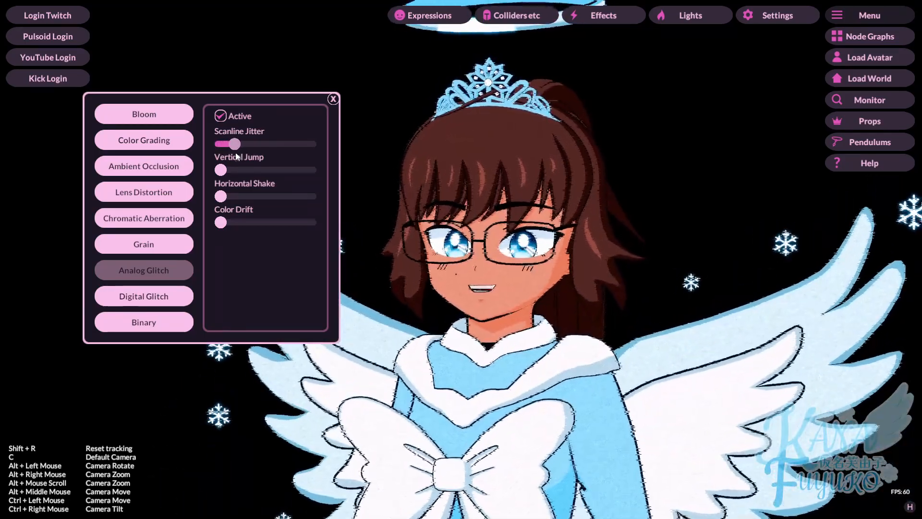
pyautogui.moveTo(240, 170); pyautogui.dragTo(230, 171)
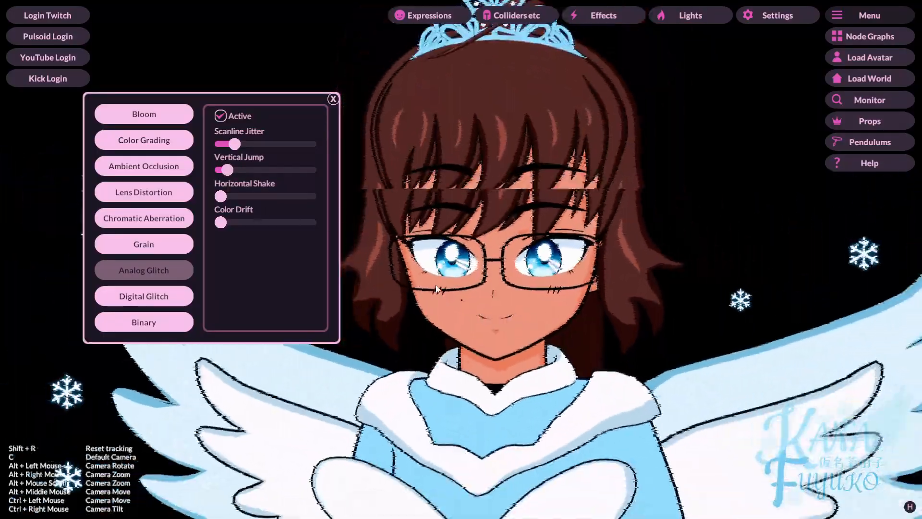
pyautogui.moveTo(225, 196); pyautogui.dragTo(233, 225)
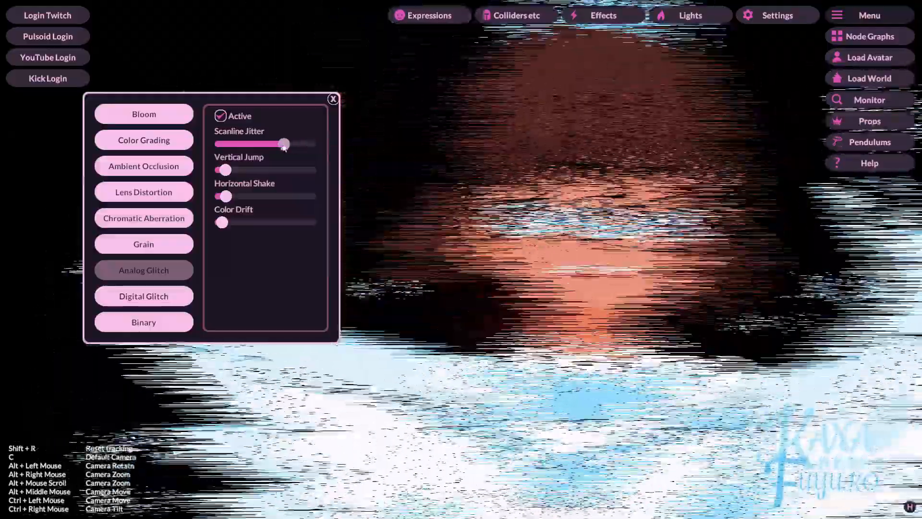
# - Try a strong scanline jitter of about 70 percent, lower it to a little over a third, and deactivate Analog Glitch
pyautogui.moveTo(284, 147); pyautogui.dragTo(256, 146)
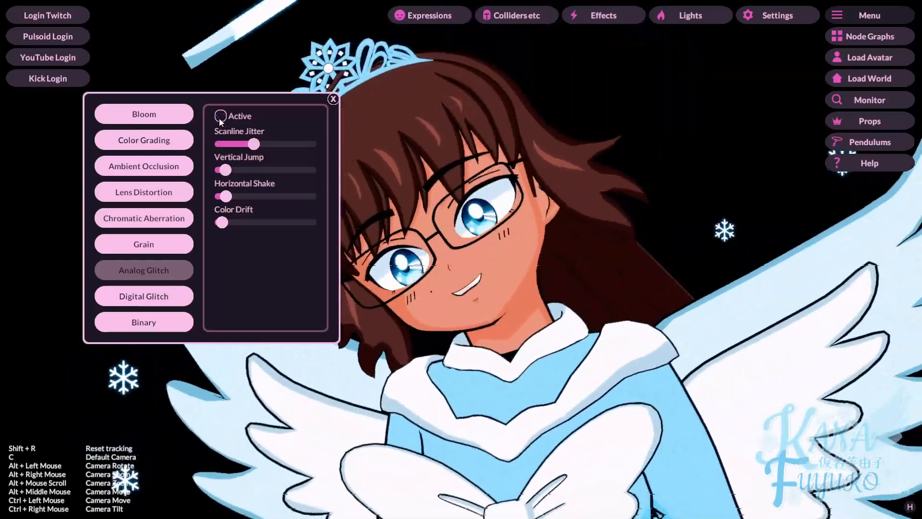
pyautogui.click(225, 120)
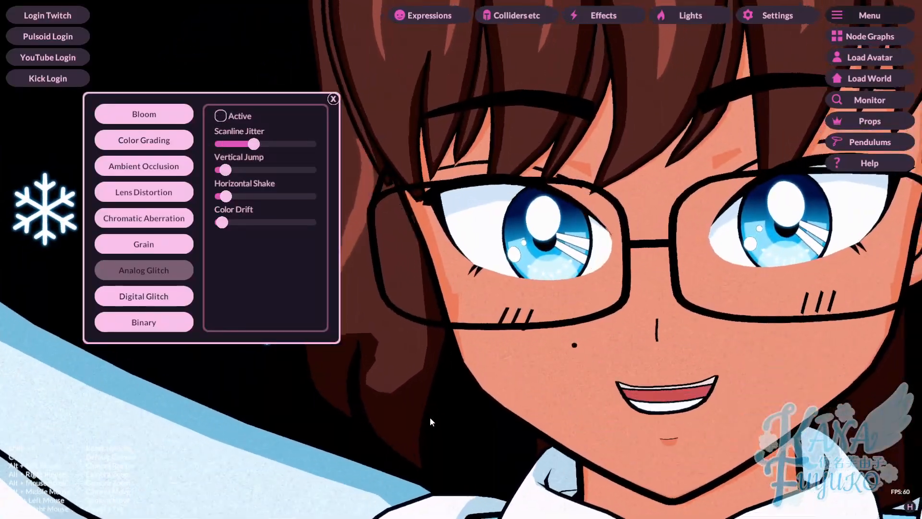
pyautogui.keyDown('alt'); pyautogui.moveTo(430, 418); pyautogui.dragTo(506, 190, button='right'); pyautogui.keyUp('alt')
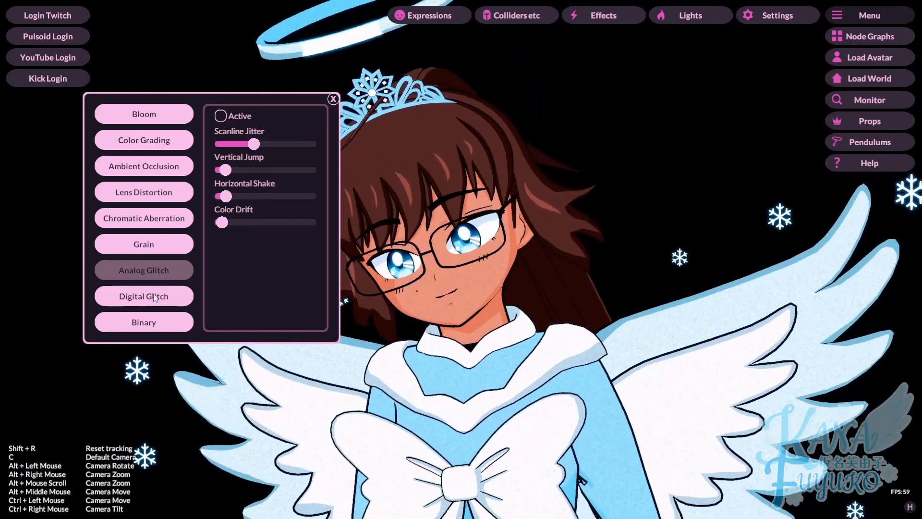
# - Activate Digital Glitch at about 40 percent intensity and check the effect on the avatar up close and from farther away
pyautogui.click(155, 297)
pyautogui.click(221, 116)
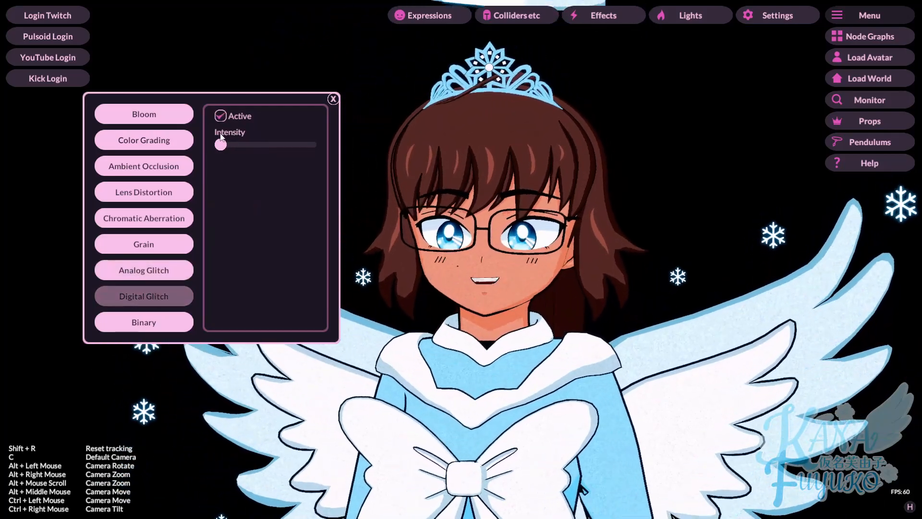
pyautogui.moveTo(226, 146); pyautogui.dragTo(262, 149)
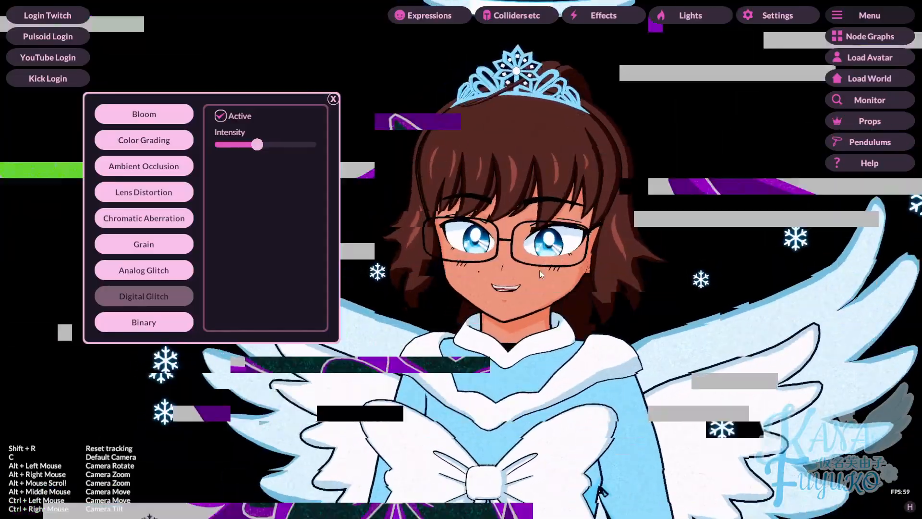
pyautogui.keyDown('alt'); pyautogui.scroll(8, 522, 409); pyautogui.keyUp('alt')
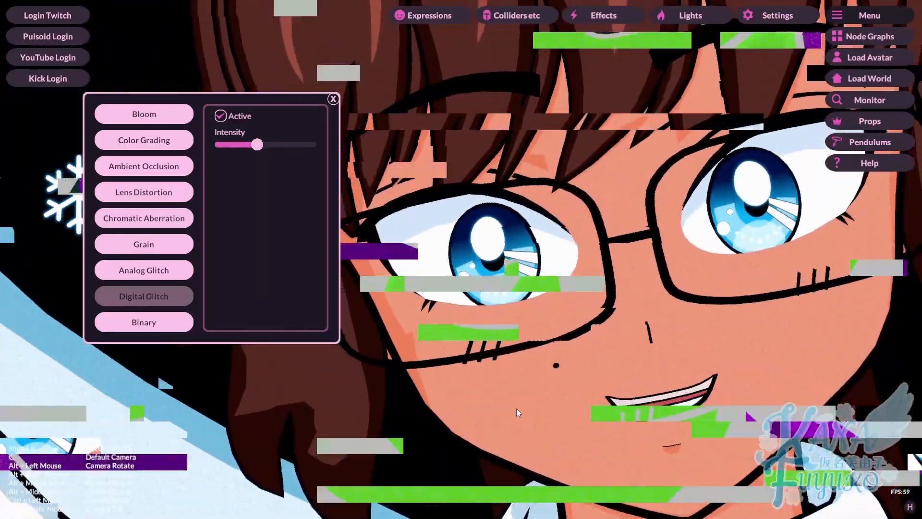
pyautogui.keyDown('alt'); pyautogui.scroll(-8, 517, 411); pyautogui.keyUp('alt')
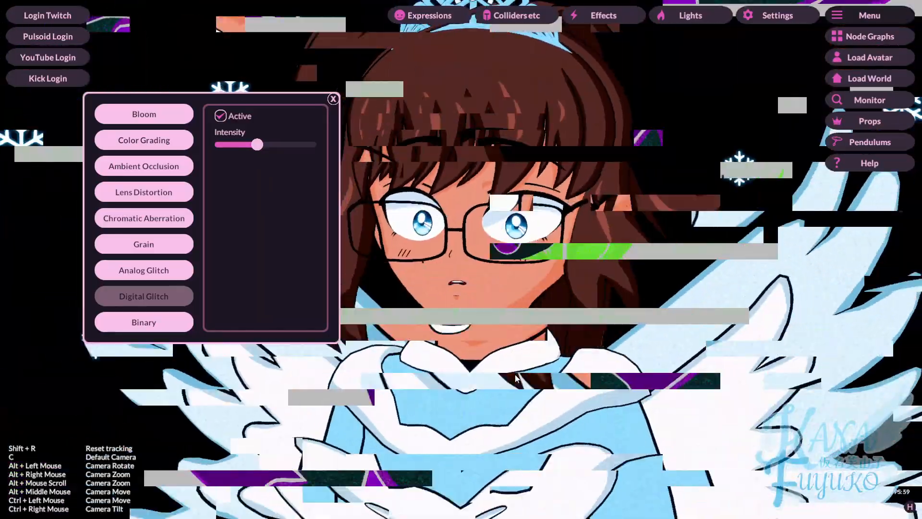
pyautogui.keyDown('alt'); pyautogui.moveTo(486, 333); pyautogui.dragTo(543, 330); pyautogui.keyUp('alt')
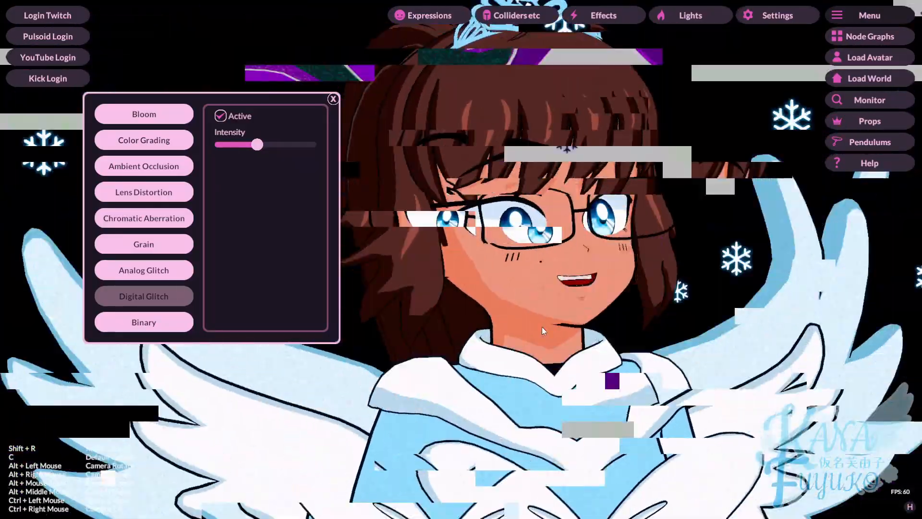
pyautogui.keyDown('alt'); pyautogui.scroll(6, 515, 328); pyautogui.keyUp('alt')
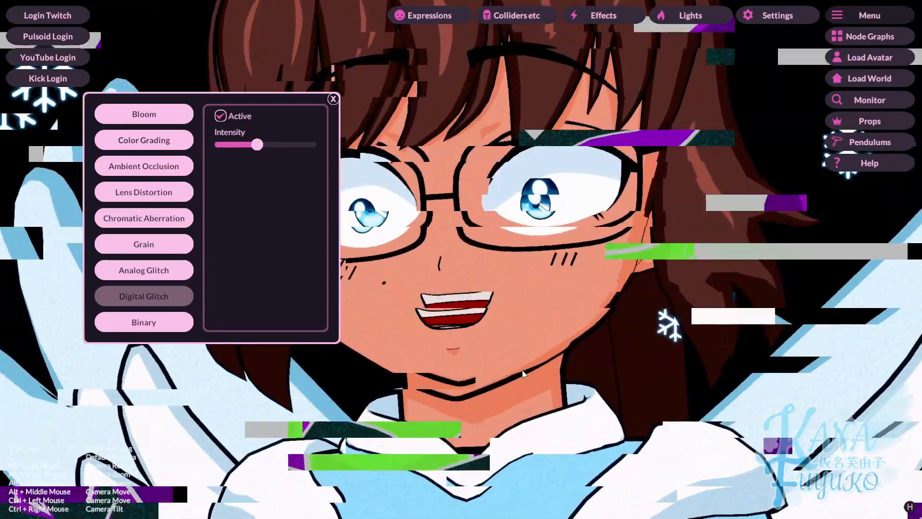
pyautogui.keyDown('alt'); pyautogui.scroll(-6, 529, 353); pyautogui.keyUp('alt')
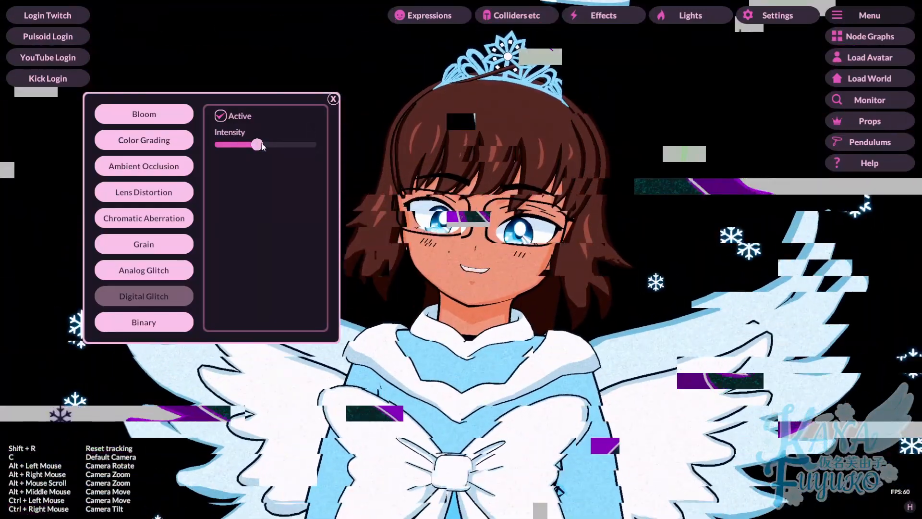
# - Try Digital Glitch at maximum intensity, return the intensity to its minimum and deactivate the effect
pyautogui.moveTo(257, 144); pyautogui.dragTo(380, 140)
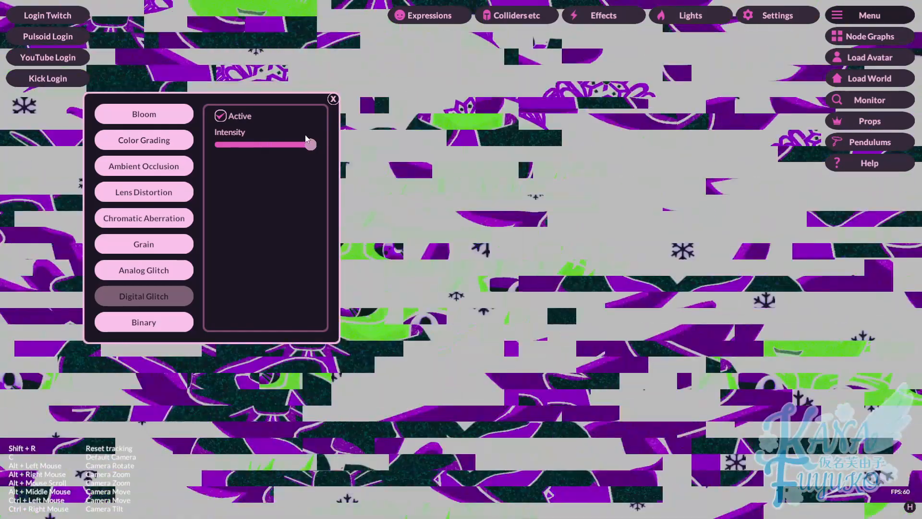
pyautogui.moveTo(310, 144); pyautogui.dragTo(6, 128)
pyautogui.click(223, 118)
# - Activate the Binary effect and raise its dither scale slightly above the minimum
pyautogui.click(154, 322)
pyautogui.click(221, 115)
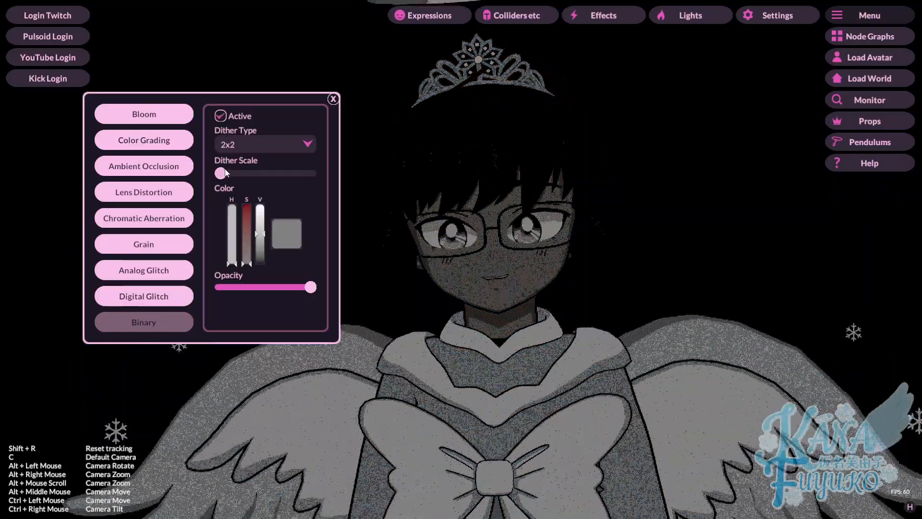
pyautogui.moveTo(222, 173); pyautogui.dragTo(233, 173)
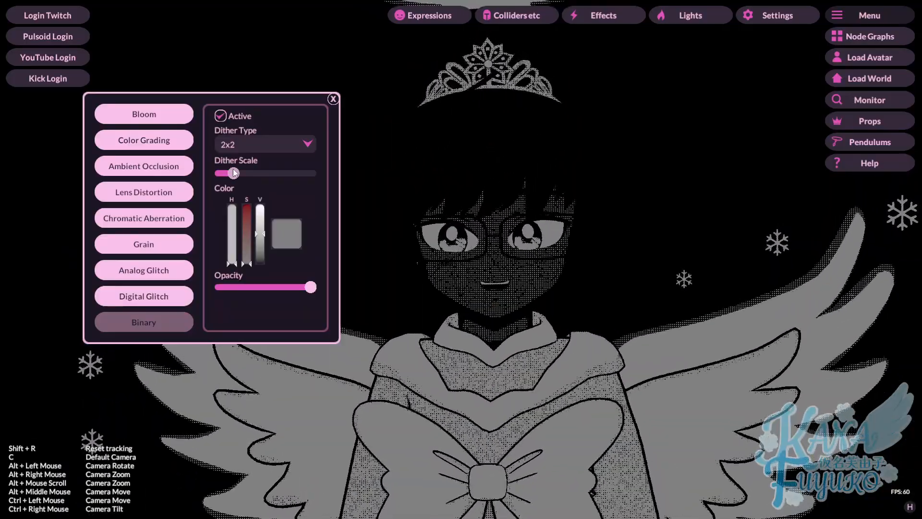
# - Set the Binary color to a bright pale green, and try a reduced opacity before restoring it to full
pyautogui.moveTo(260, 234); pyautogui.dragTo(260, 202)
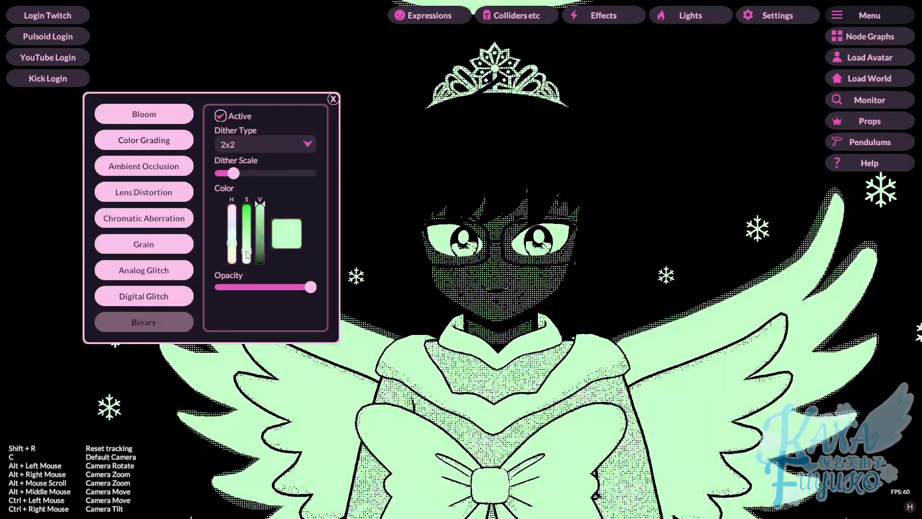
pyautogui.moveTo(284, 290); pyautogui.dragTo(281, 293)
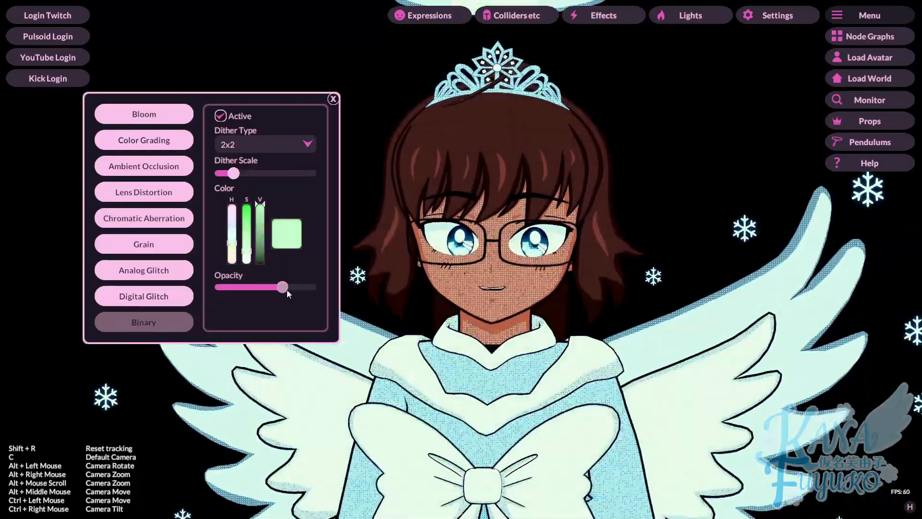
# - Try the 64x64, 4x4 and 3x3 dither types for Binary, and set the dither type to 8x8
pyautogui.click(263, 146)
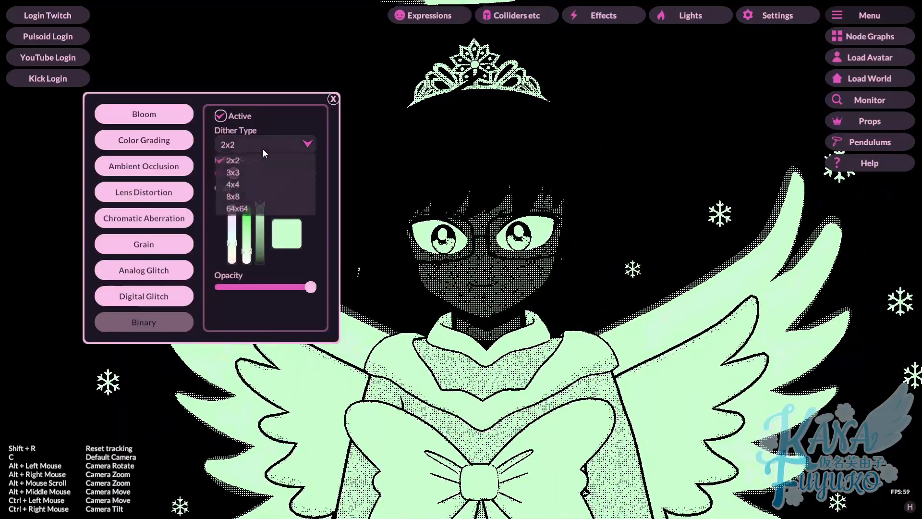
pyautogui.click(245, 211)
pyautogui.click(260, 147)
pyautogui.click(243, 186)
pyautogui.click(254, 146)
pyautogui.click(253, 172)
pyautogui.click(264, 141)
pyautogui.click(243, 196)
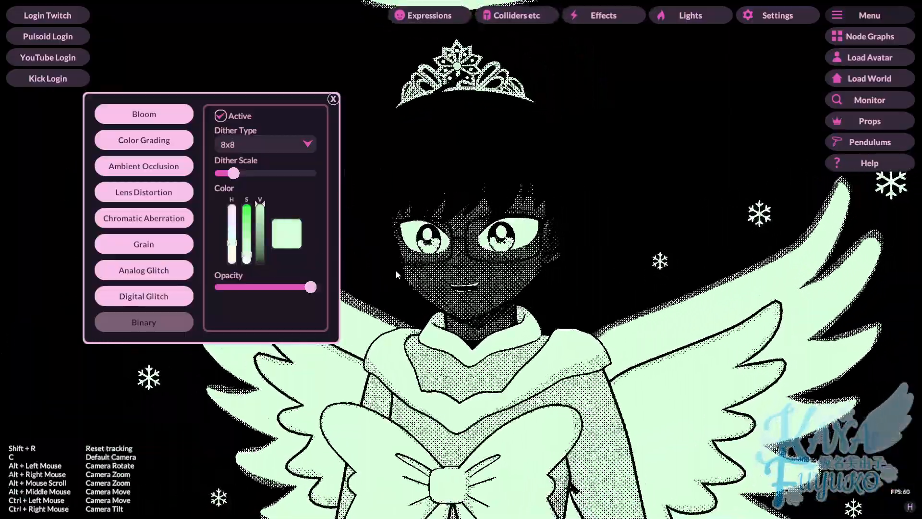
# - Try a Color Grading brightness of about 10.66 while the Binary effect is active
pyautogui.moveTo(311, 287)
pyautogui.mouseDown()
pyautogui.moveTo(272, 293)
pyautogui.moveTo(308, 302)
pyautogui.mouseUp()
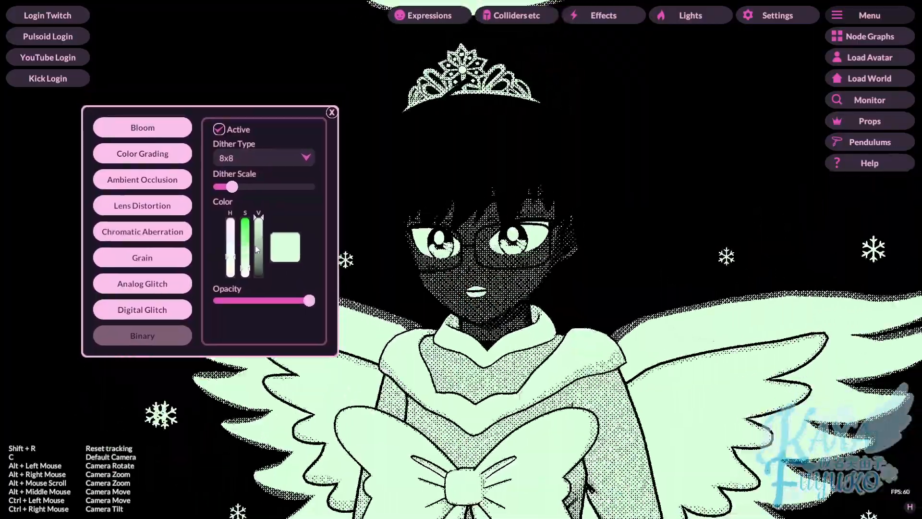
pyautogui.keyDown('alt'); pyautogui.scroll(-6, 498, 269); pyautogui.keyUp('alt')
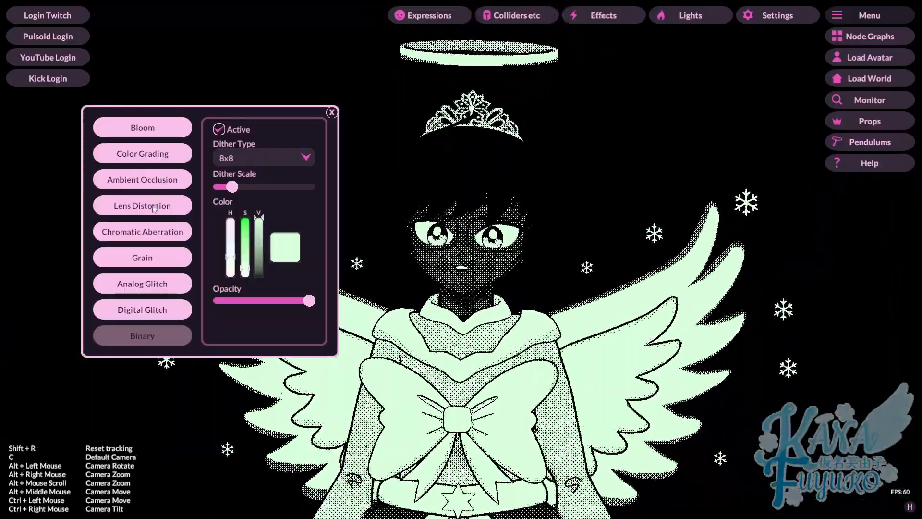
pyautogui.click(163, 154)
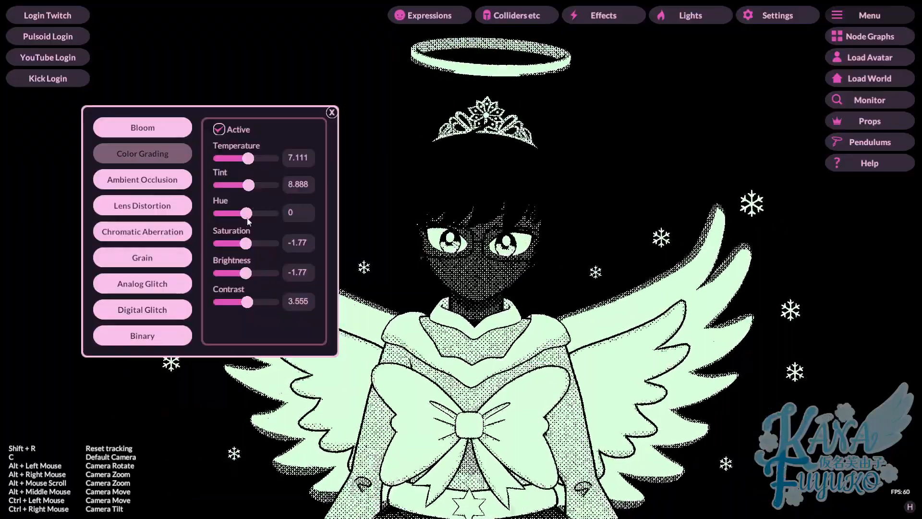
pyautogui.moveTo(253, 284)
pyautogui.mouseDown()
pyautogui.moveTo(241, 288)
pyautogui.moveTo(250, 287)
pyautogui.mouseUp()
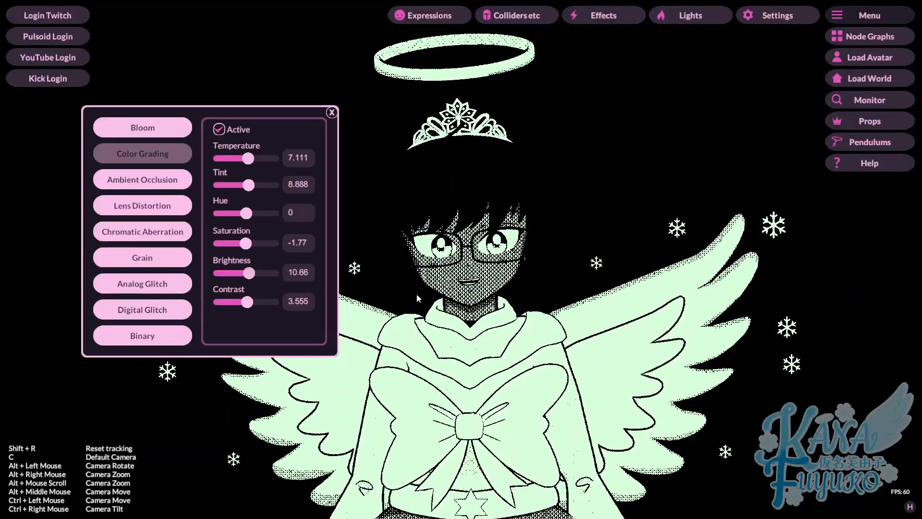
# - Deactivate the Binary effect
pyautogui.click(142, 335)
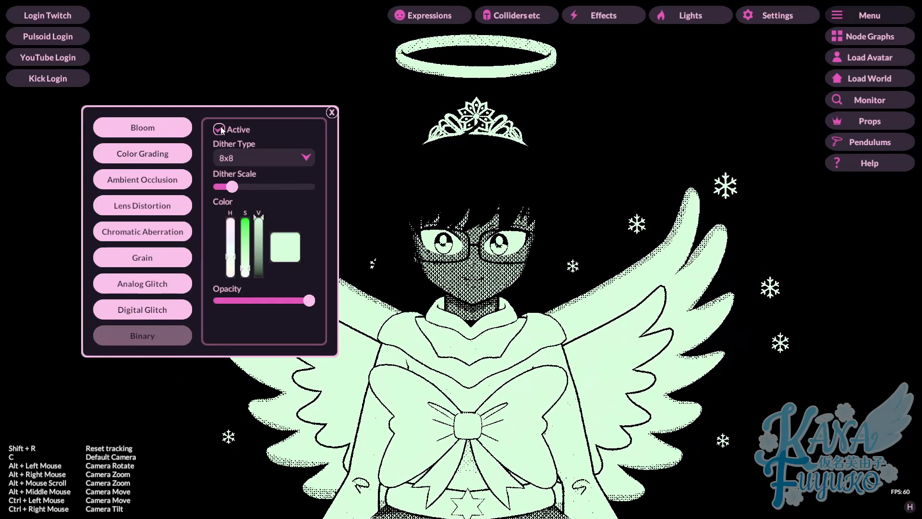
pyautogui.click(220, 129)
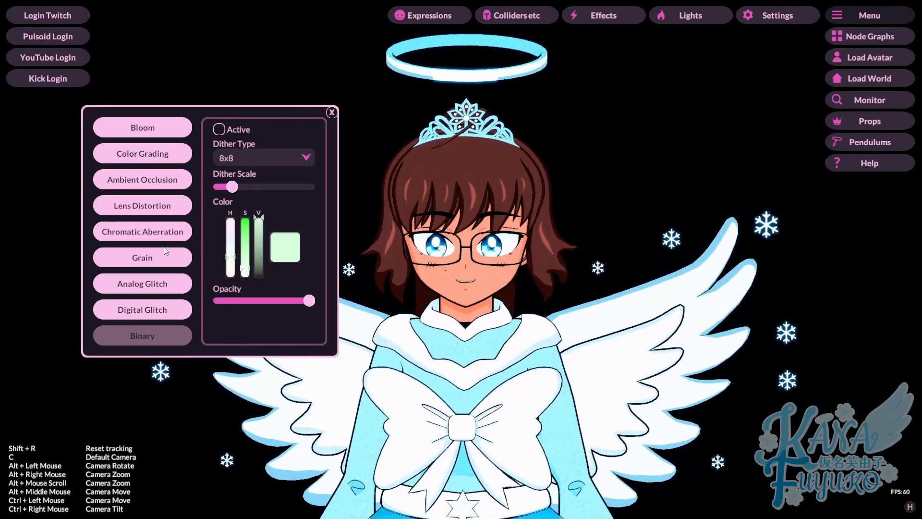
# - Set the Color Grading brightness to 0 and close the post-processing settings
pyautogui.click(142, 153)
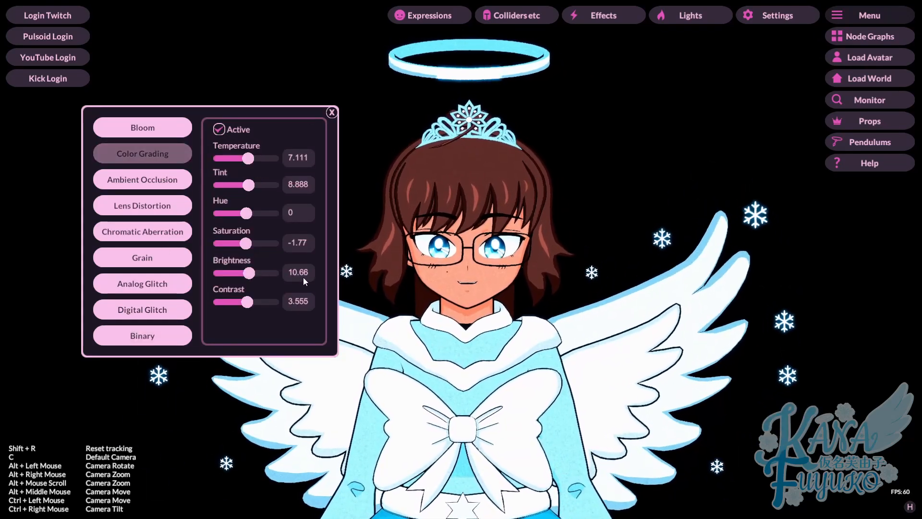
pyautogui.click(303, 277)
pyautogui.write('0')
pyautogui.click(335, 268)
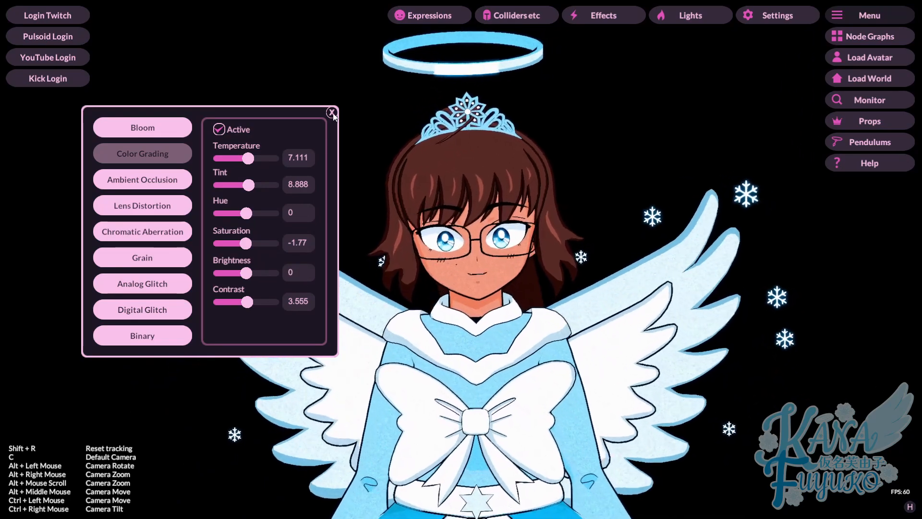
pyautogui.click(332, 113)
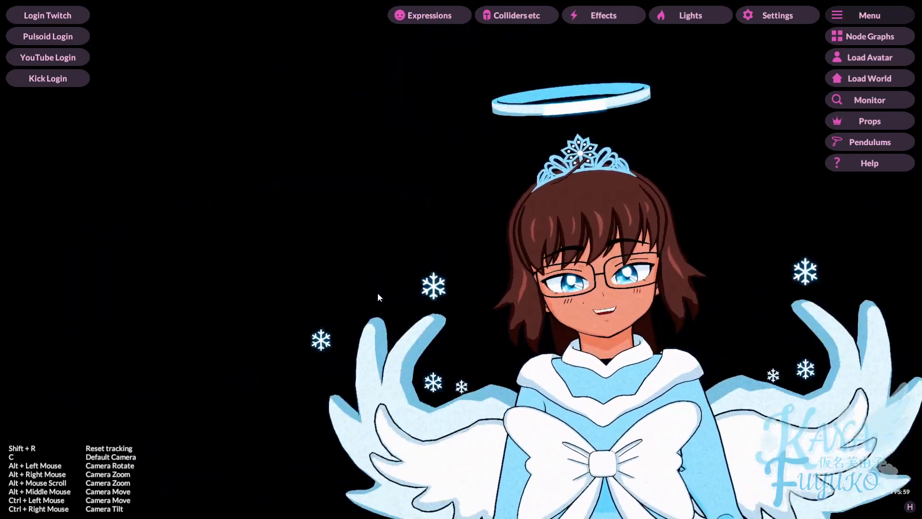
# - Reopen the post-processing settings and reactivate the Binary effect
pyautogui.click(615, 17)
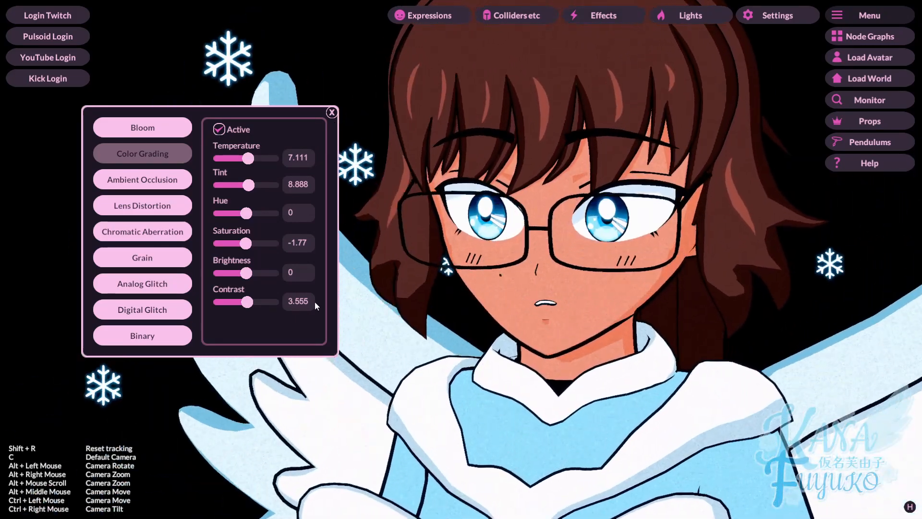
pyautogui.click(143, 335)
pyautogui.click(219, 128)
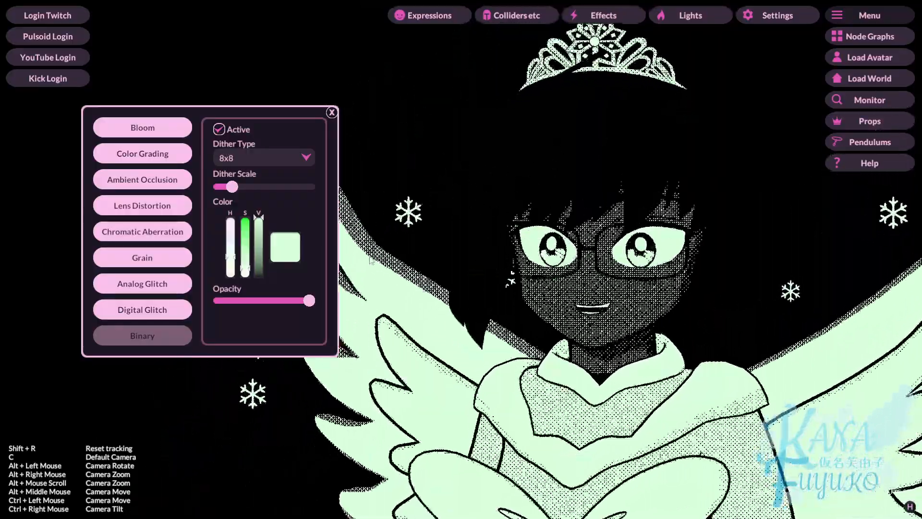
# - Deactivate the Binary effect and close the post-processing settings
pyautogui.click(331, 113)
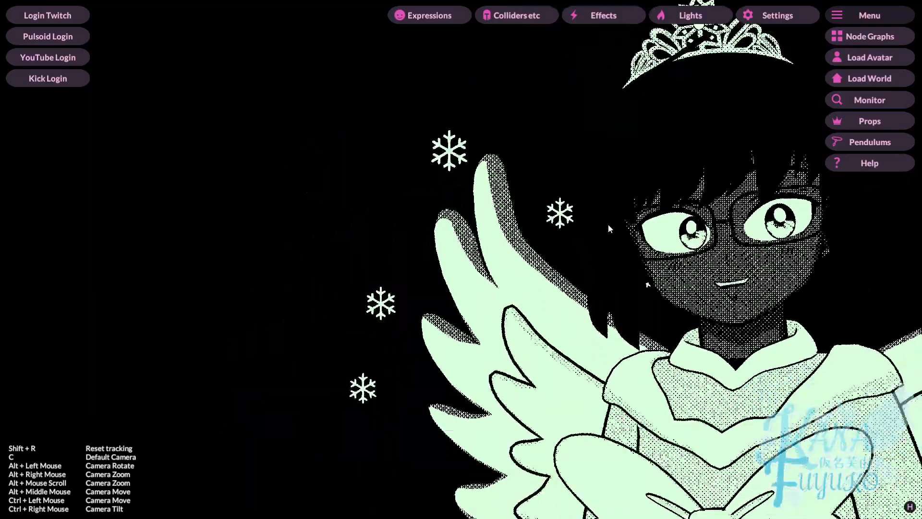
pyautogui.click(579, 15)
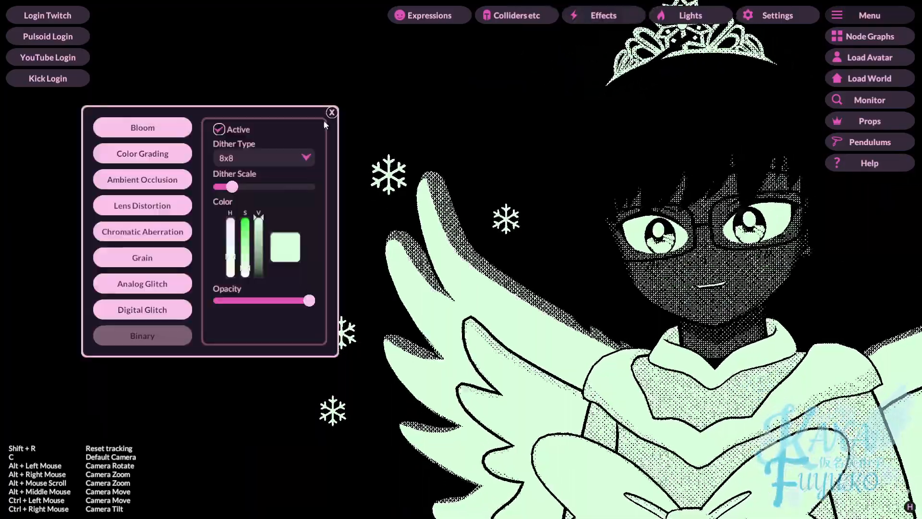
pyautogui.click(219, 129)
pyautogui.click(331, 113)
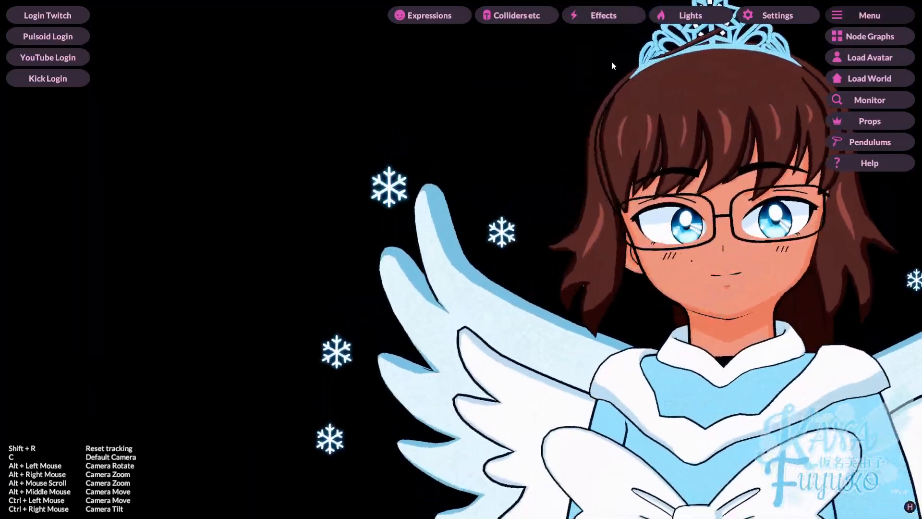
# - Open the node graphs, add a new graph and place a Channel Points callback node in it
pyautogui.click(874, 35)
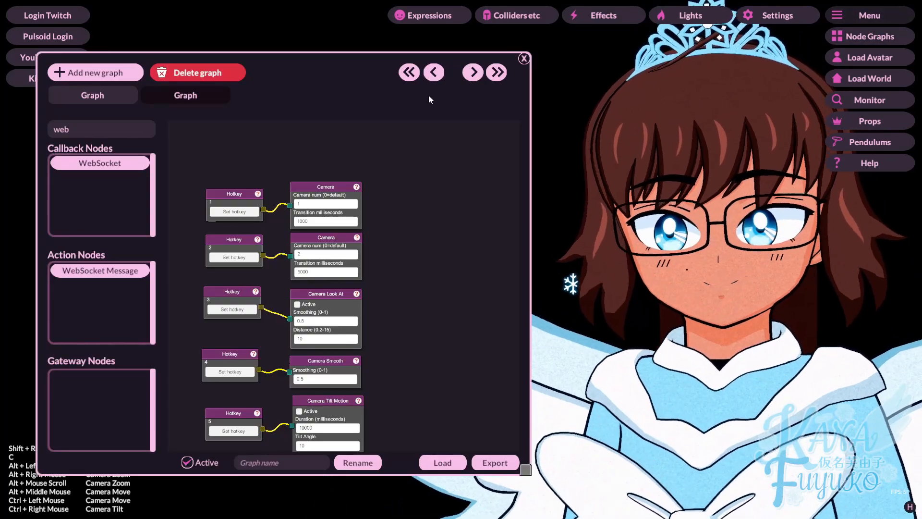
pyautogui.moveTo(339, 72); pyautogui.dragTo(341, 57)
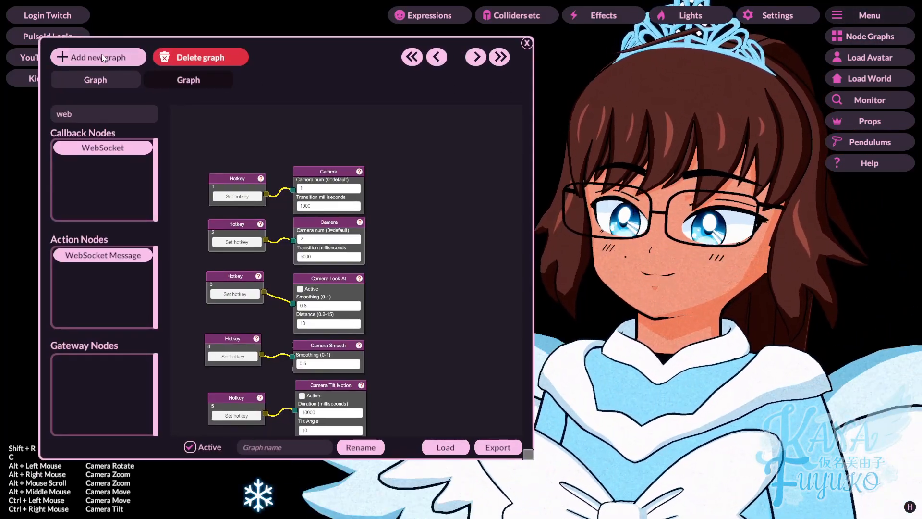
pyautogui.click(102, 58)
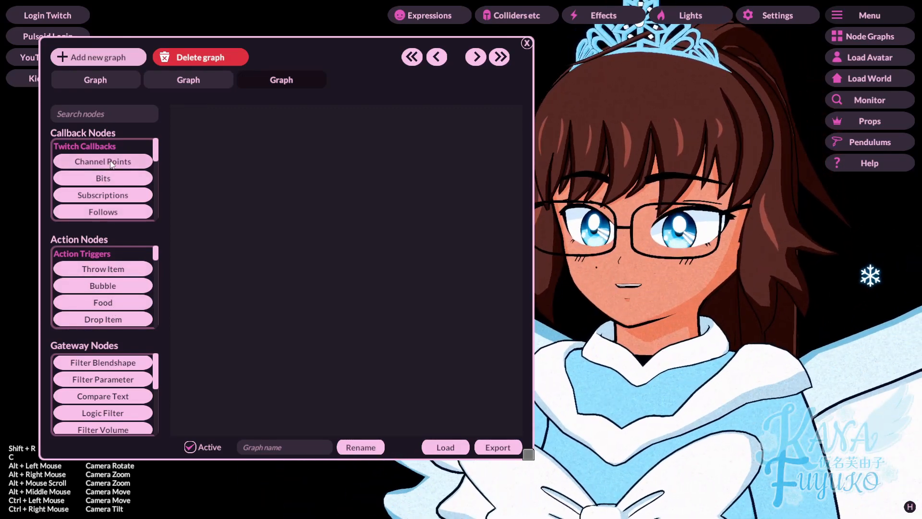
pyautogui.click(111, 164)
pyautogui.moveTo(347, 259); pyautogui.dragTo(238, 160)
# - Add a Binary effect action node to the graph and connect the Channel Points node's output to it
pyautogui.scroll(-4, 124, 176)
pyautogui.scroll(-8, 123, 176)
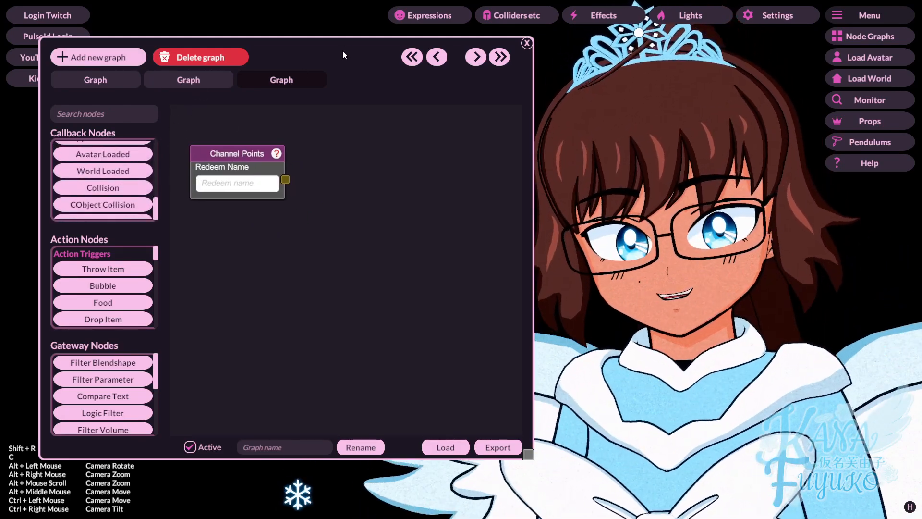
pyautogui.scroll(10, 124, 176)
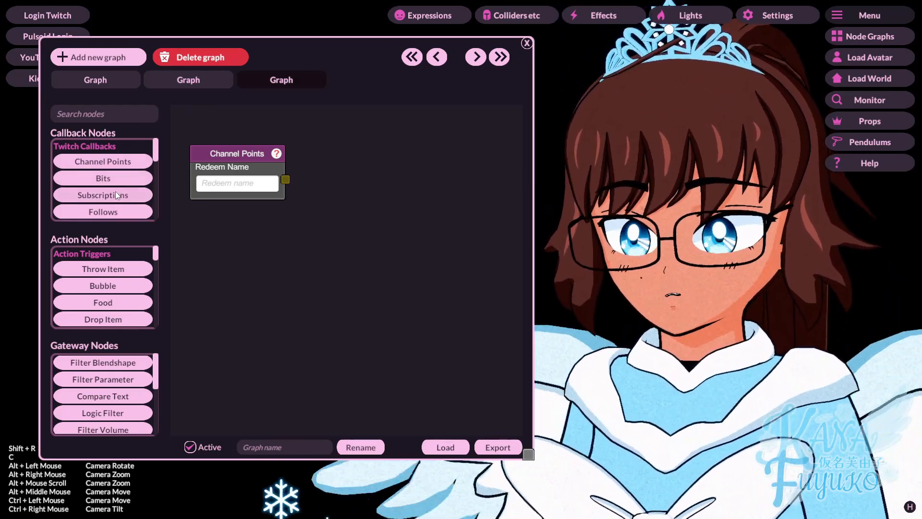
pyautogui.scroll(-5, 96, 293)
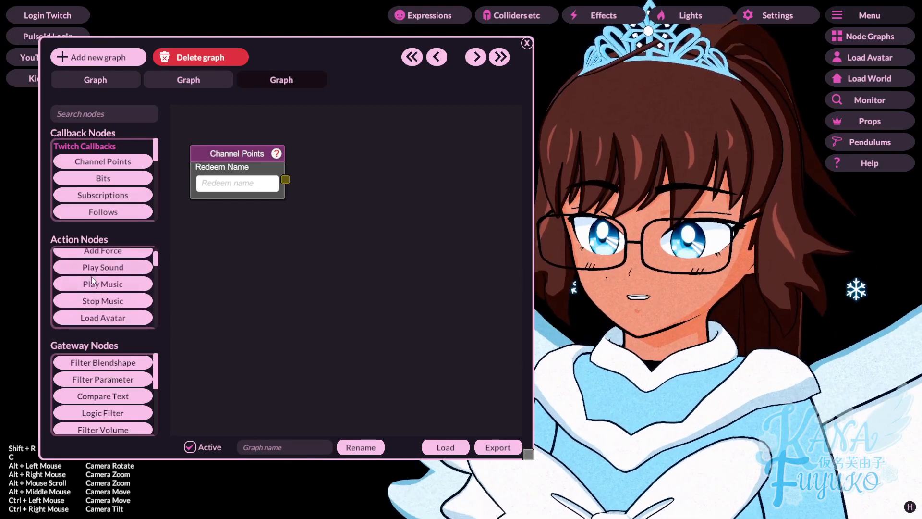
pyautogui.scroll(-5, 120, 275)
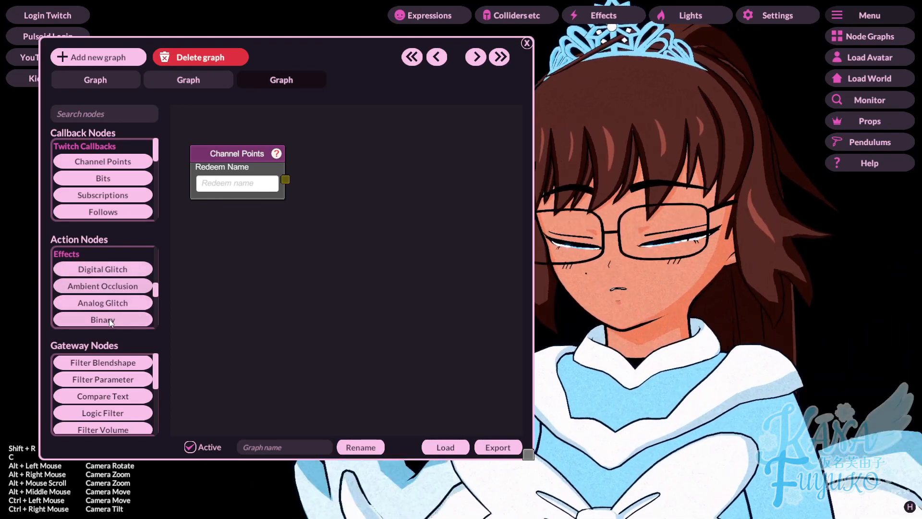
pyautogui.click(115, 320)
pyautogui.moveTo(340, 175); pyautogui.dragTo(374, 116)
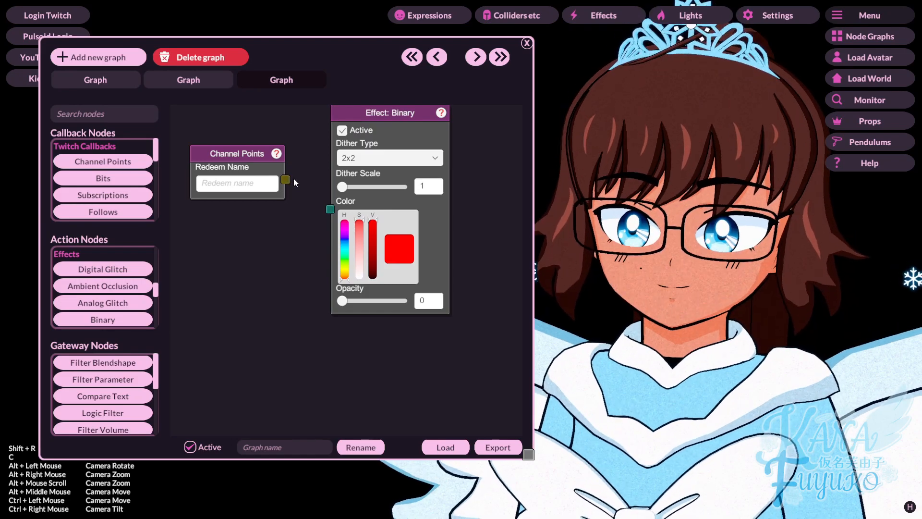
pyautogui.moveTo(267, 243); pyautogui.dragTo(280, 296)
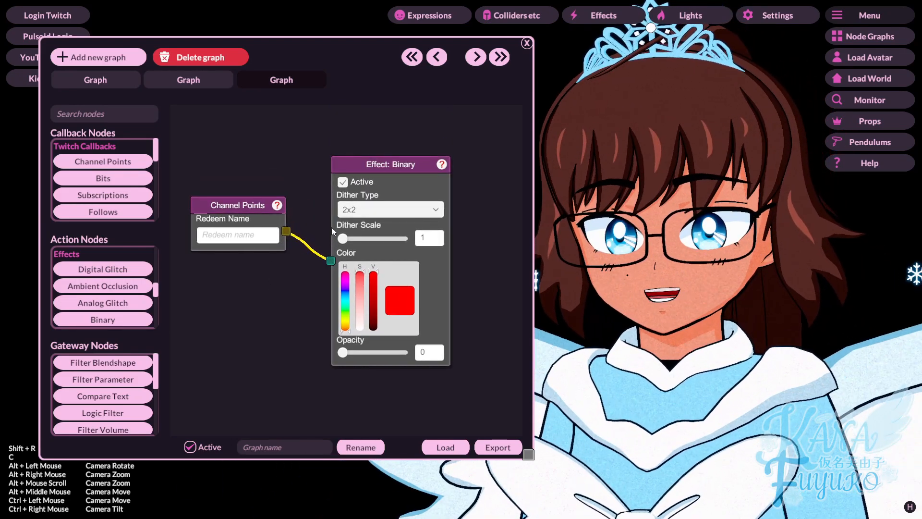
# - Set the Binary effect node to dither type 8x8, dither scale 2, a light green color and opacity 1
pyautogui.click(362, 219)
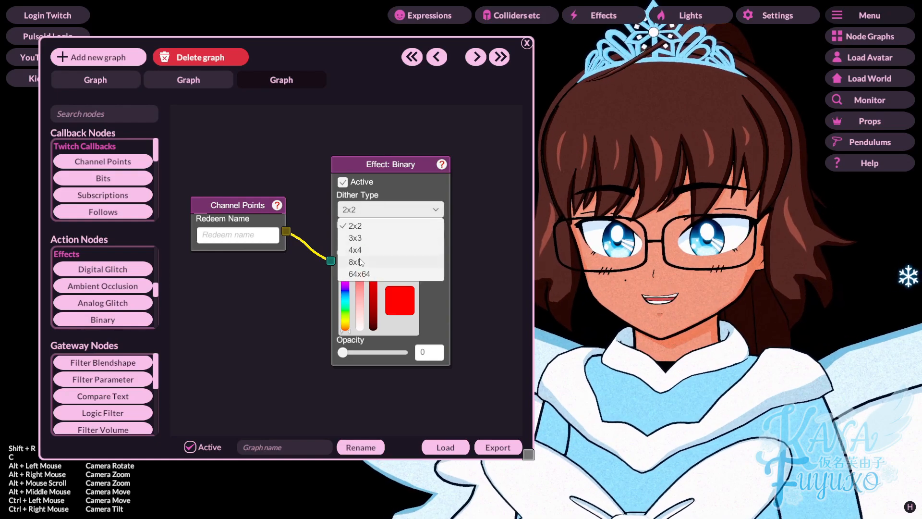
pyautogui.click(355, 259)
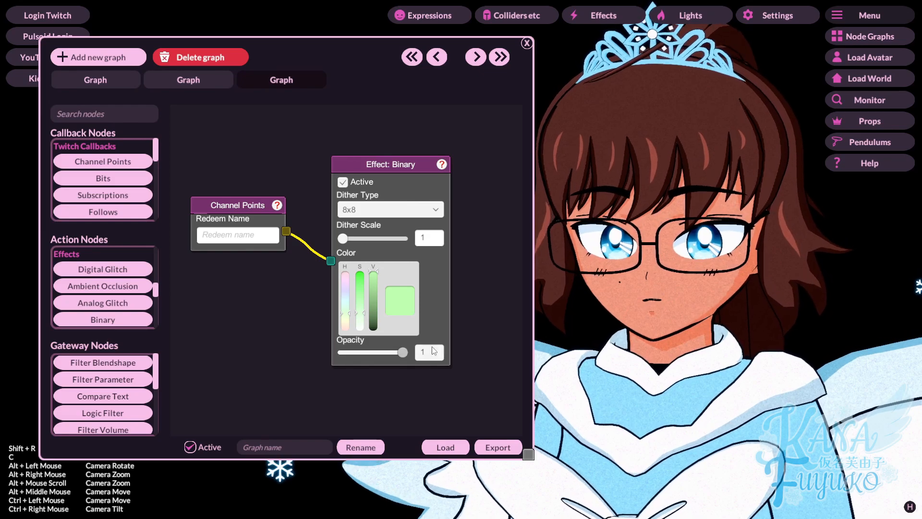
pyautogui.moveTo(363, 246); pyautogui.dragTo(351, 247)
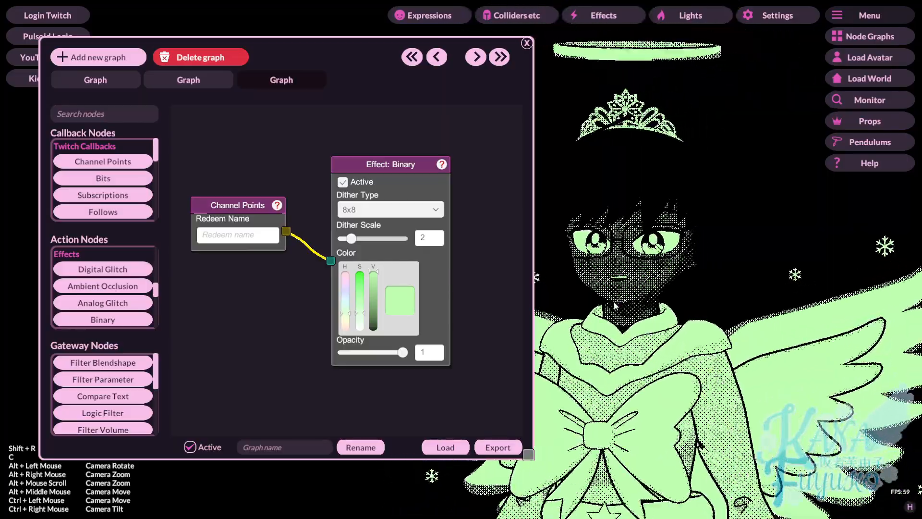
# - Move the Binary effect node slightly higher and test-trigger the Channel Points node
pyautogui.moveTo(385, 260); pyautogui.dragTo(390, 228)
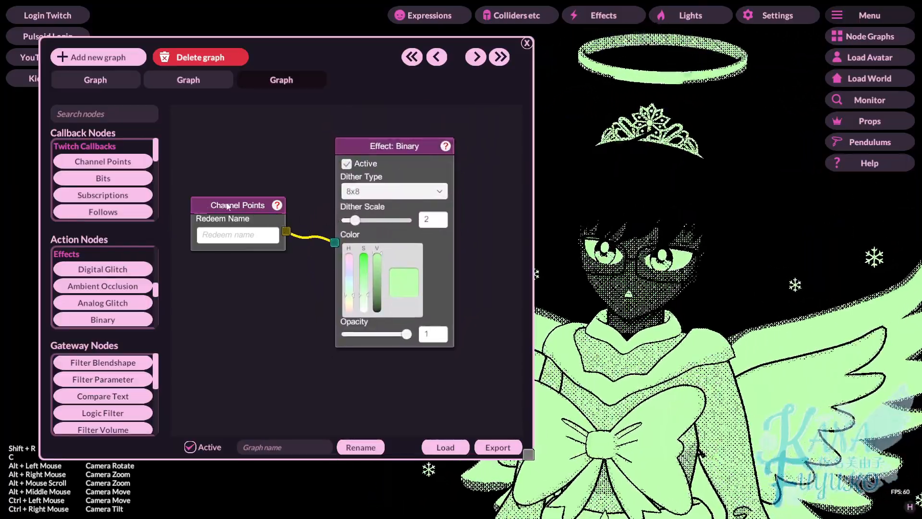
pyautogui.rightClick(221, 207)
pyautogui.click(264, 210)
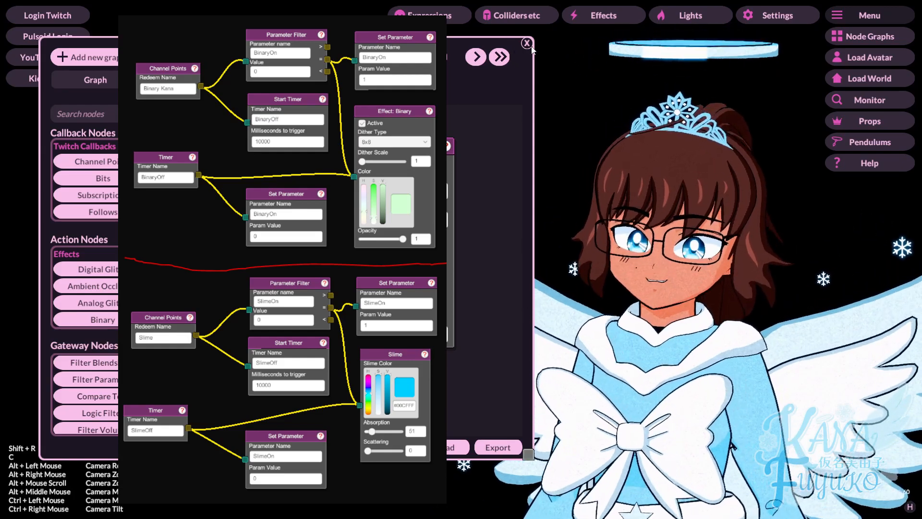
# - Close the node graph window and examine the avatar up close without the Binary effect
pyautogui.click(527, 43)
pyautogui.keyDown('alt'); pyautogui.scroll(5, 534, 240); pyautogui.keyUp('alt')
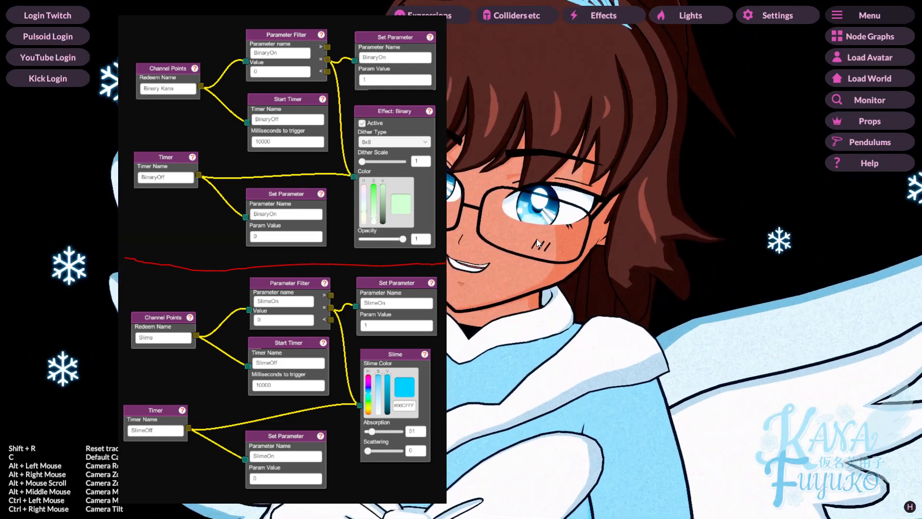
pyautogui.keyDown('alt'); pyautogui.scroll(2, 531, 288); pyautogui.keyUp('alt')
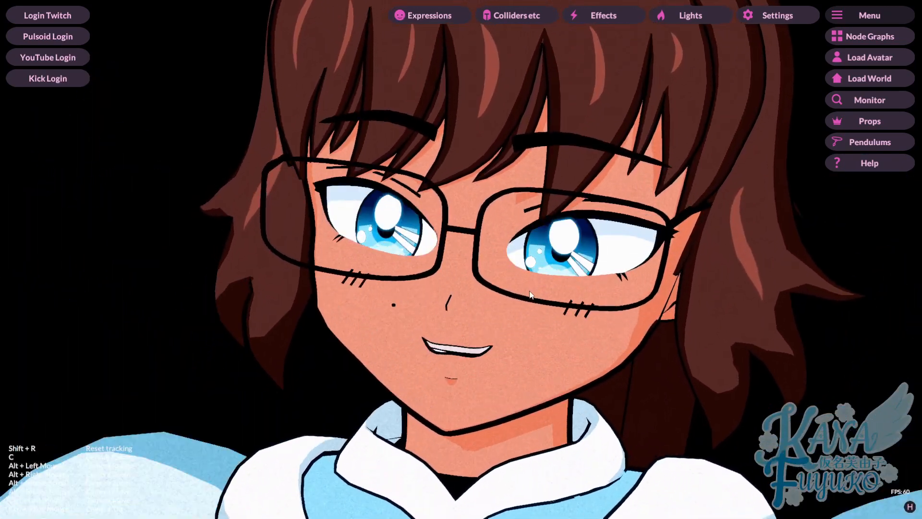
pyautogui.keyDown('alt'); pyautogui.scroll(-8, 530, 290); pyautogui.keyUp('alt')
pyautogui.keyDown('alt'); pyautogui.moveTo(408, 255); pyautogui.dragTo(537, 254, button='middle'); pyautogui.keyUp('alt')
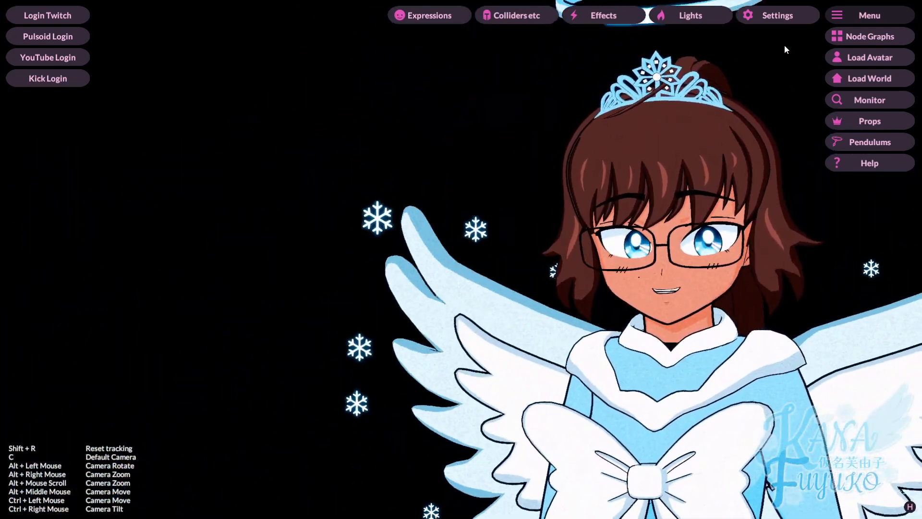
# - Reopen the node graph, reposition the Binary effect node and disconnect it from the Channel Points node
pyautogui.click(870, 36)
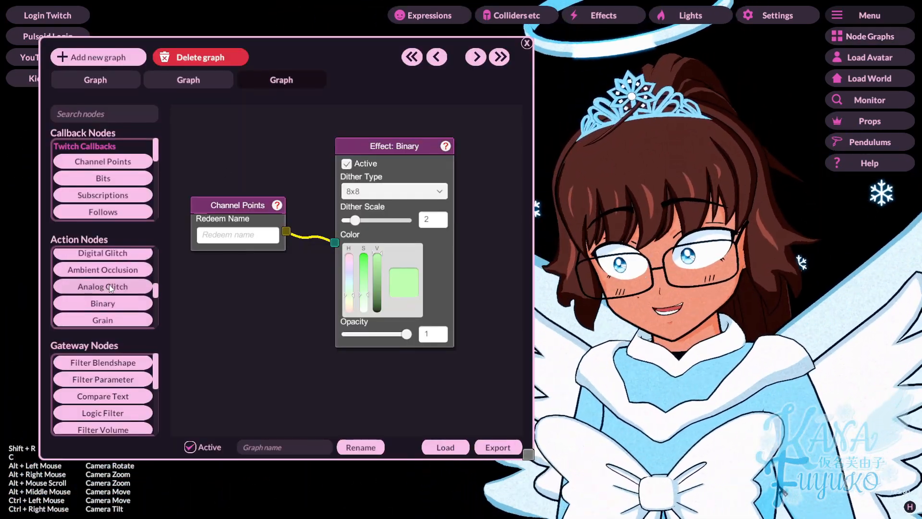
pyautogui.scroll(-3, 109, 282)
pyautogui.moveTo(194, 191); pyautogui.dragTo(172, 273)
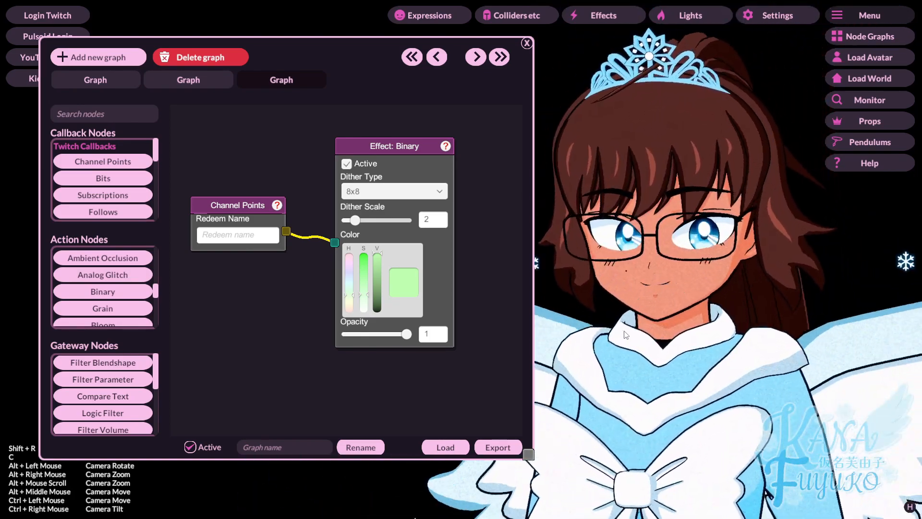
pyautogui.moveTo(388, 161); pyautogui.dragTo(392, 163)
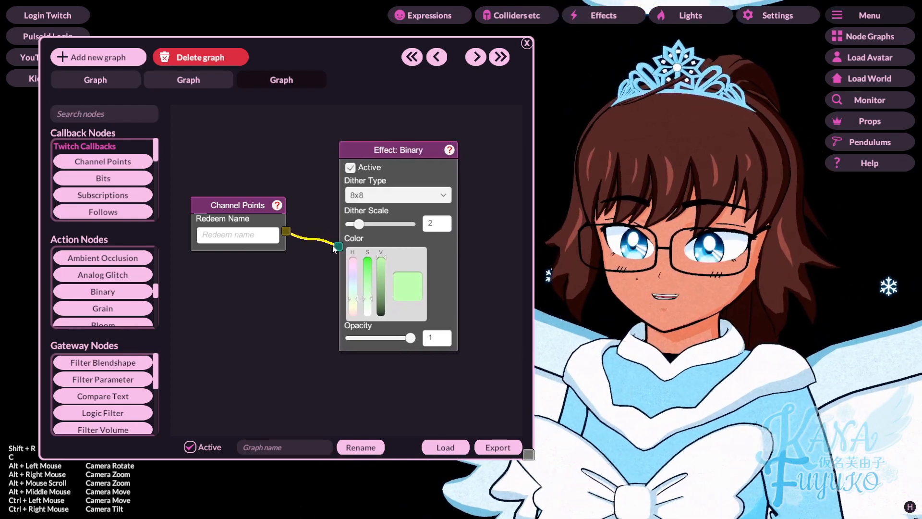
pyautogui.scroll(-6, 307, 258)
pyautogui.scroll(3, 301, 258)
pyautogui.moveTo(291, 330); pyautogui.dragTo(291, 295)
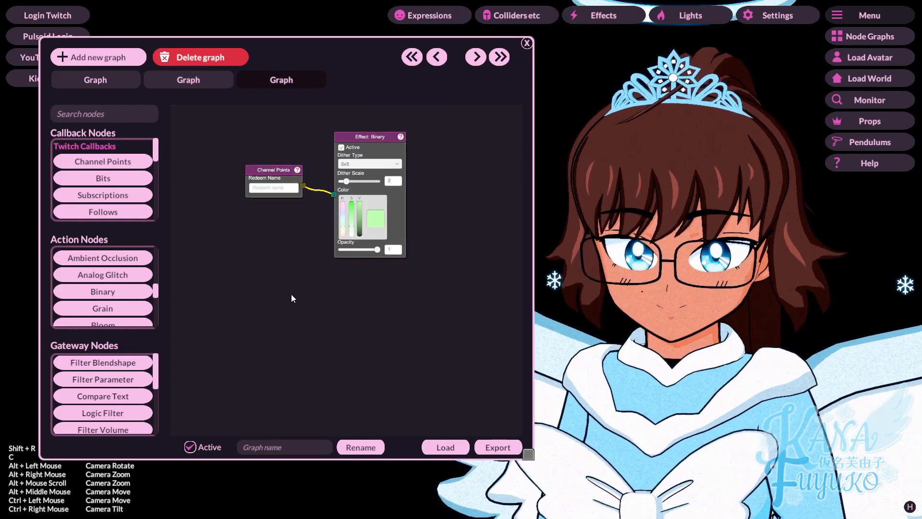
pyautogui.moveTo(372, 137); pyautogui.dragTo(389, 128)
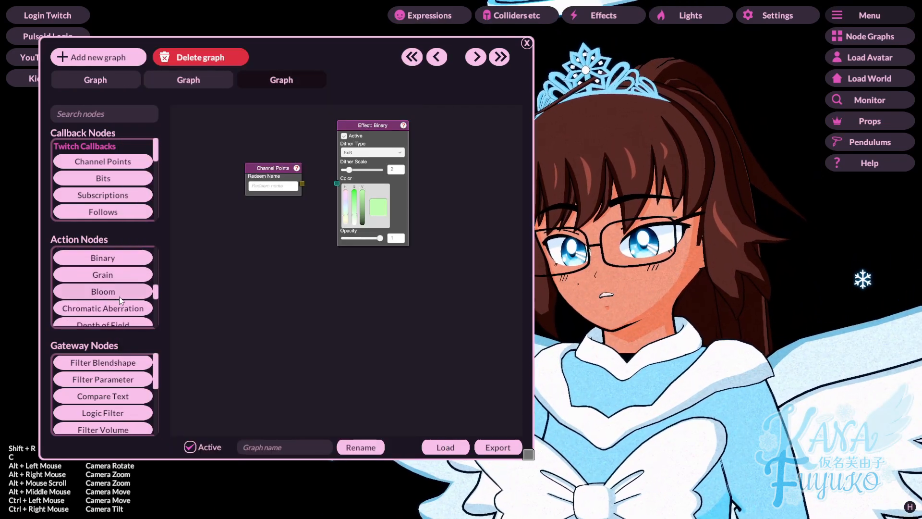
pyautogui.moveTo(120, 288); pyautogui.dragTo(334, 301)
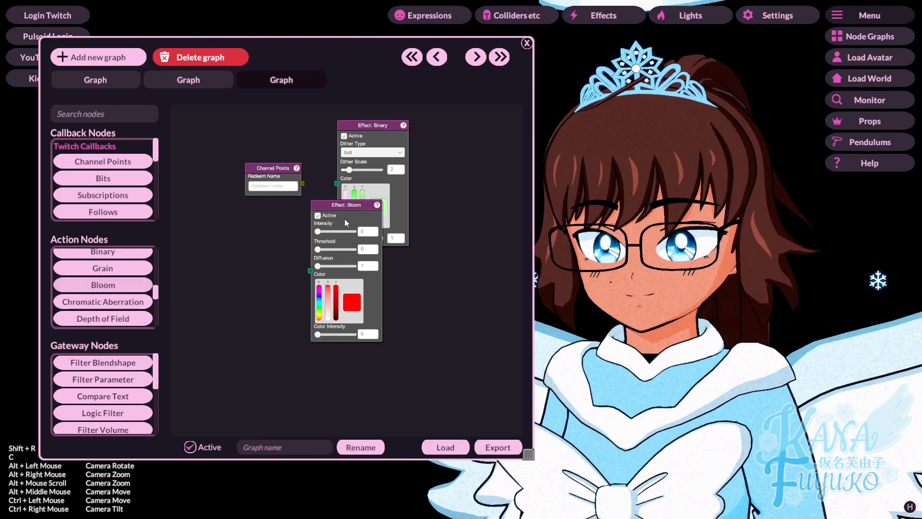
pyautogui.rightClick(370, 255)
pyautogui.click(393, 286)
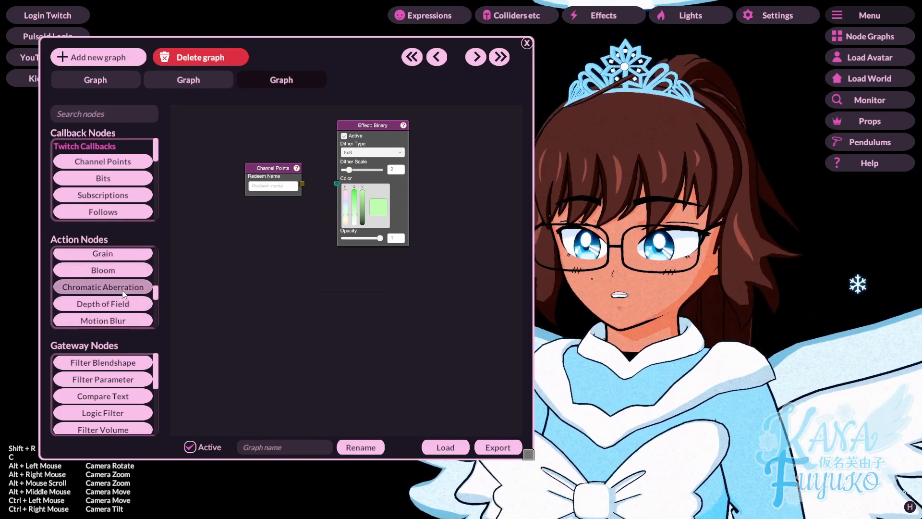
# - Add a Chromatic Aberration effect node with intensity 2, connect Channel Points to it and test-trigger it
pyautogui.moveTo(343, 282); pyautogui.dragTo(538, 270)
pyautogui.moveTo(302, 184); pyautogui.dragTo(335, 269)
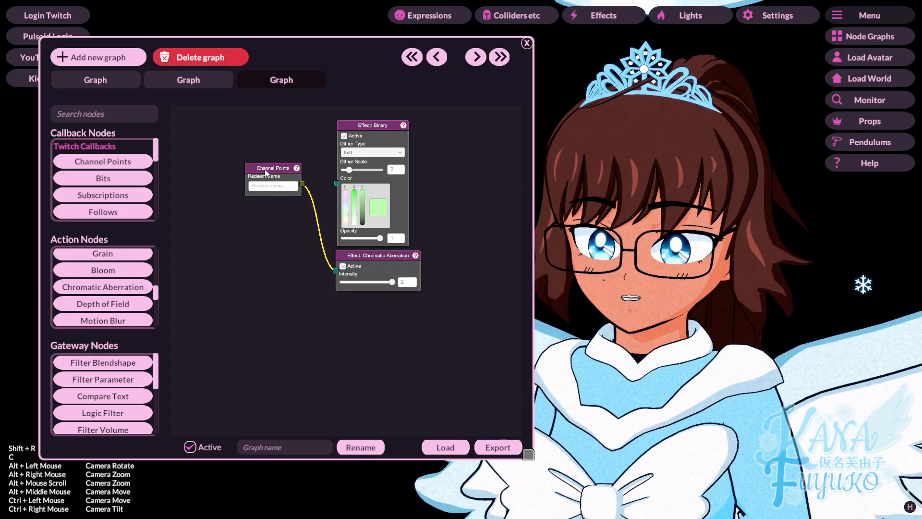
pyautogui.click(290, 179)
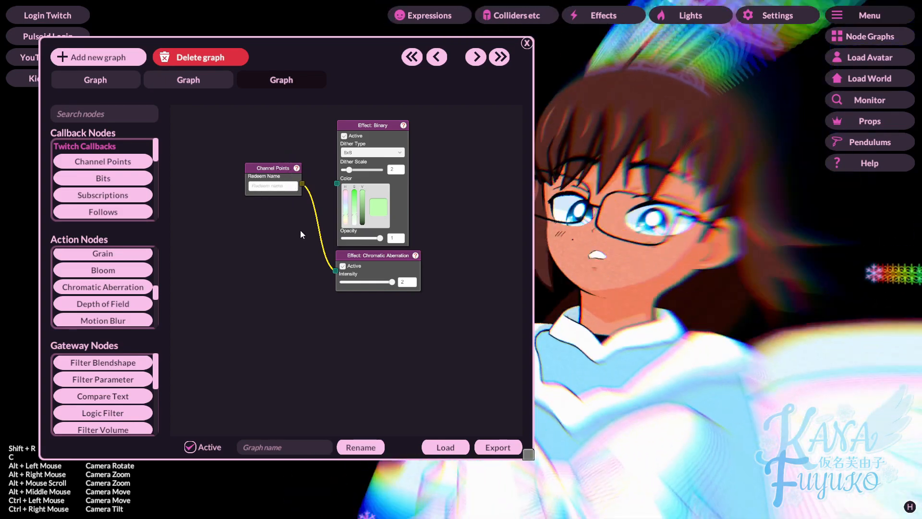
# - Set the Chromatic Aberration node's intensity to 0 and test-trigger the Channel Points node again
pyautogui.moveTo(393, 283); pyautogui.dragTo(336, 287)
pyautogui.rightClick(266, 168)
pyautogui.click(281, 186)
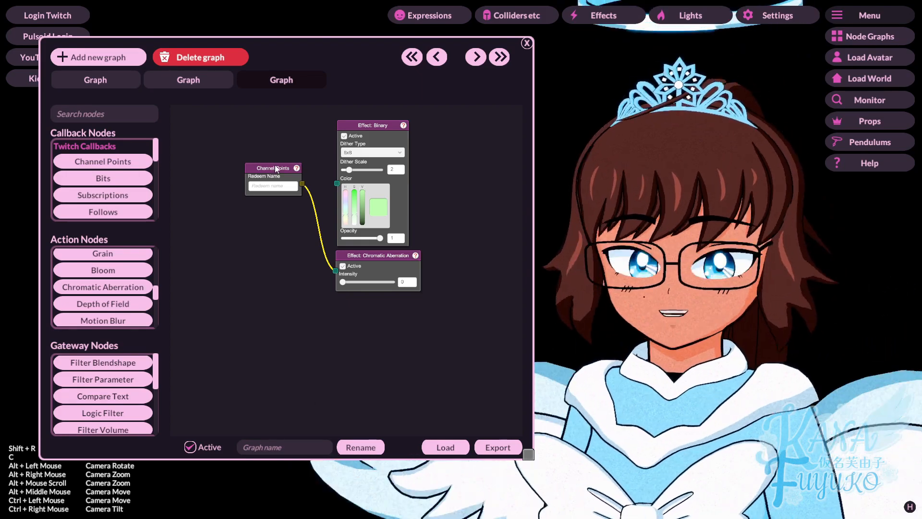
# - Move the Channel Points node down beside the Chromatic Aberration effect node
pyautogui.scroll(3, 309, 281)
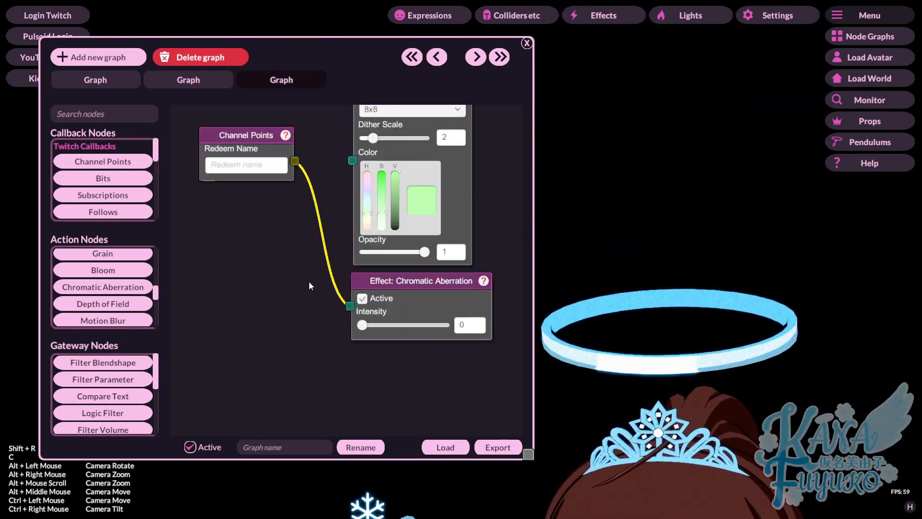
pyautogui.moveTo(309, 282); pyautogui.dragTo(310, 274)
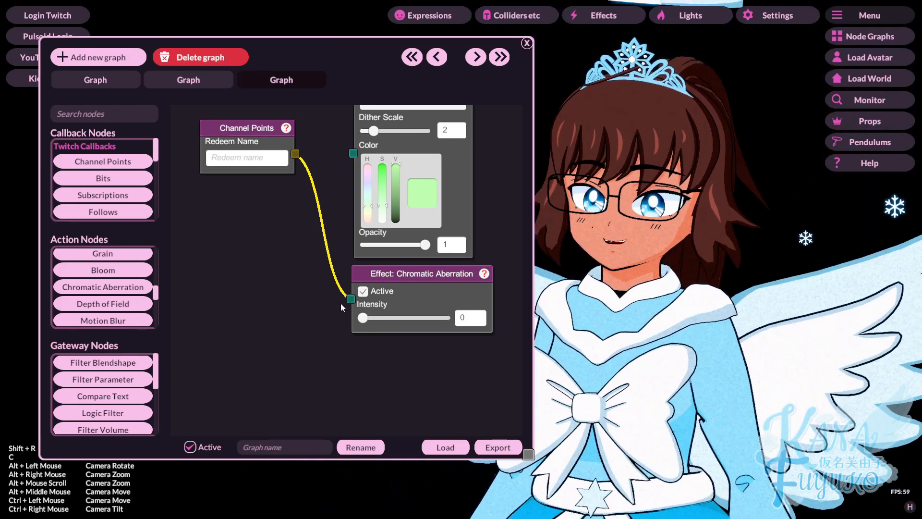
pyautogui.scroll(-3, 332, 297)
pyautogui.scroll(3, 316, 306)
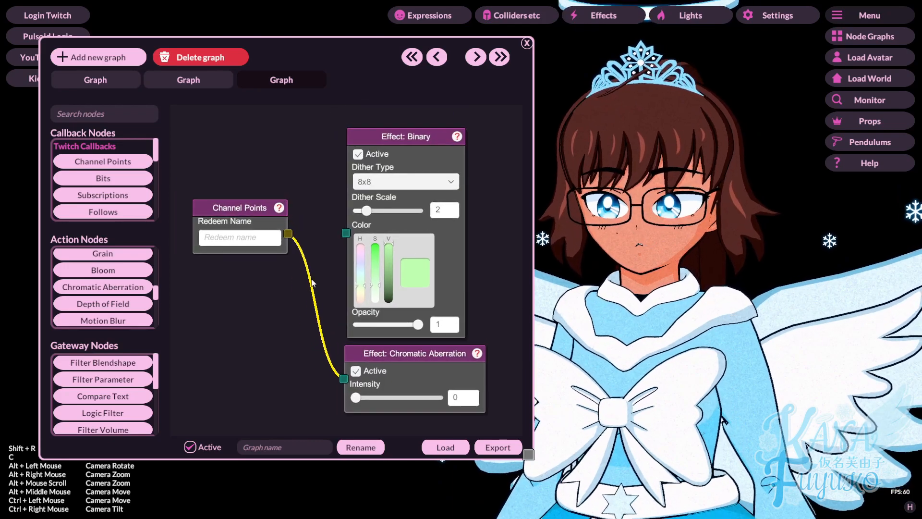
pyautogui.moveTo(230, 208); pyautogui.dragTo(232, 339)
# - Add a Hype Train callback node with train status Start beside the Binary effect node
pyautogui.scroll(-2, 144, 153)
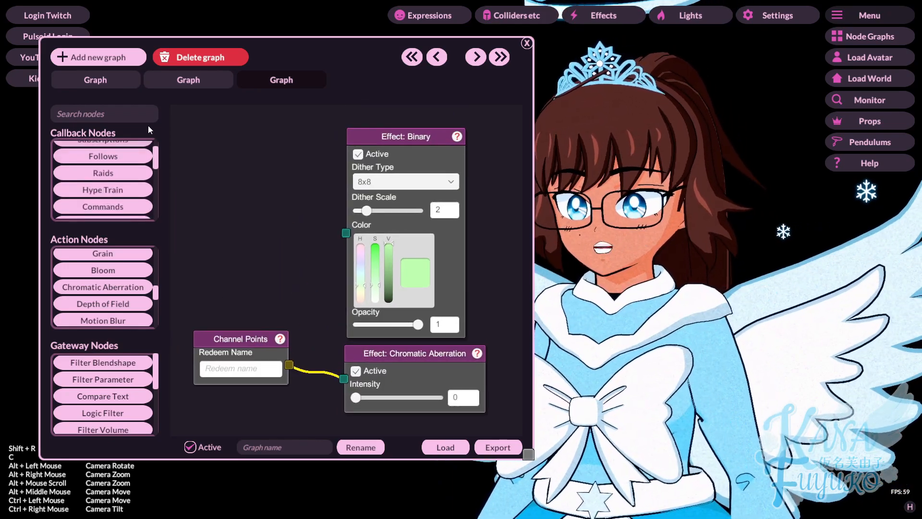
pyautogui.click(103, 179)
pyautogui.moveTo(323, 262); pyautogui.dragTo(237, 182)
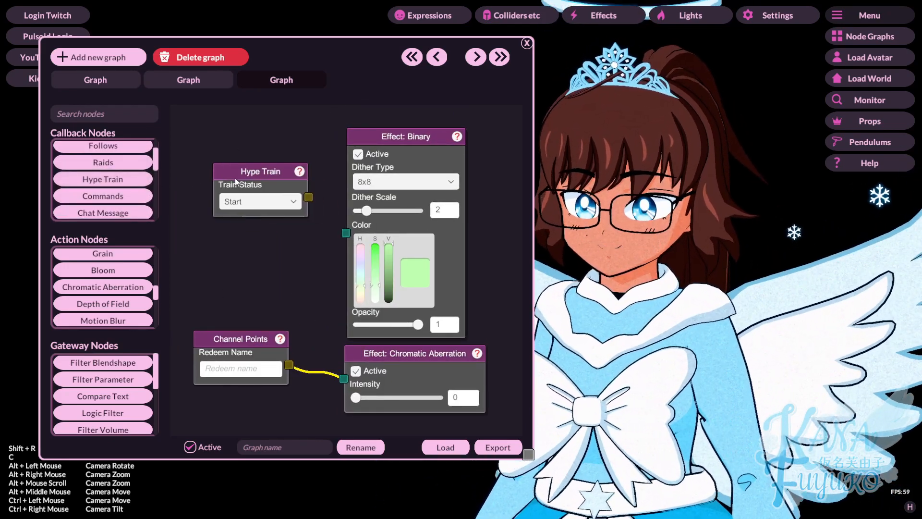
# - Delete the Hype Train callback node from the graph
pyautogui.rightClick(262, 169)
pyautogui.click(298, 230)
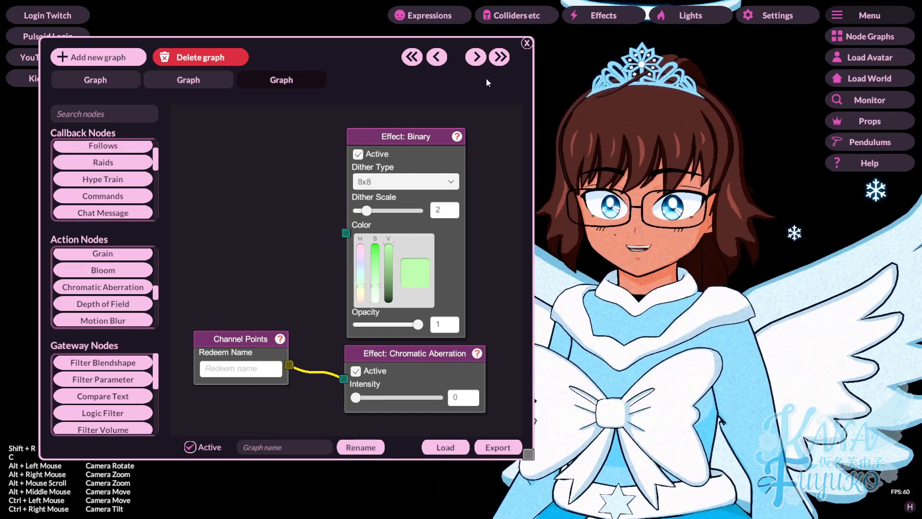
# - Add a Negative Image effect node and place it above the Binary effect node
pyautogui.scroll(-4, 117, 291)
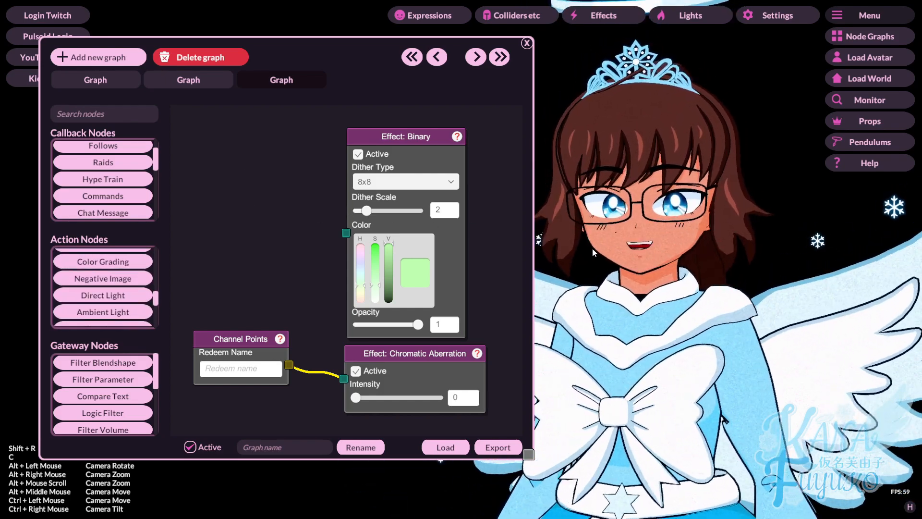
pyautogui.scroll(-2, 136, 259)
pyautogui.scroll(-2, 137, 259)
pyautogui.scroll(4, 139, 269)
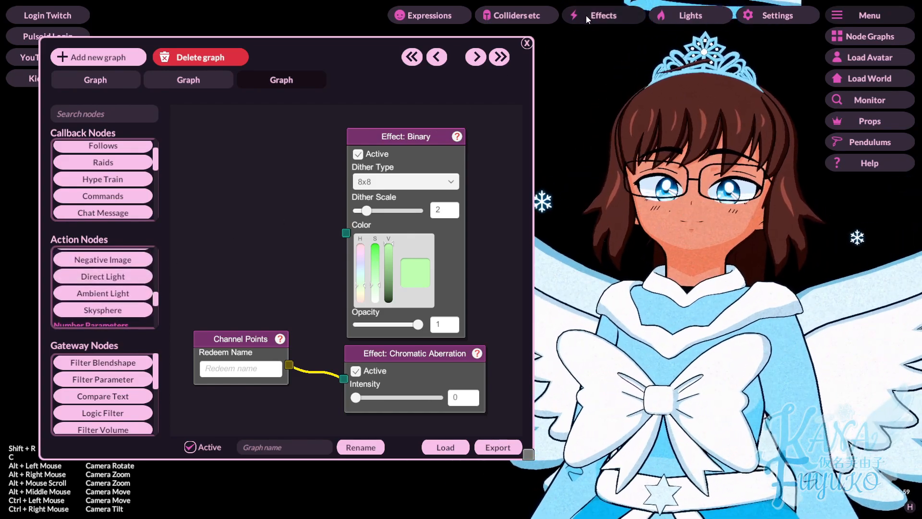
pyautogui.click(587, 17)
pyautogui.click(331, 114)
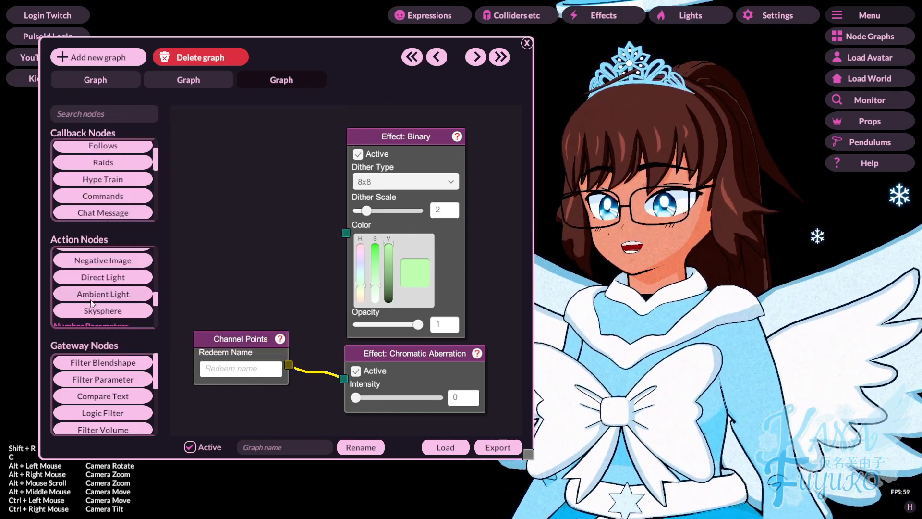
pyautogui.click(123, 266)
pyautogui.moveTo(328, 235); pyautogui.dragTo(363, 98)
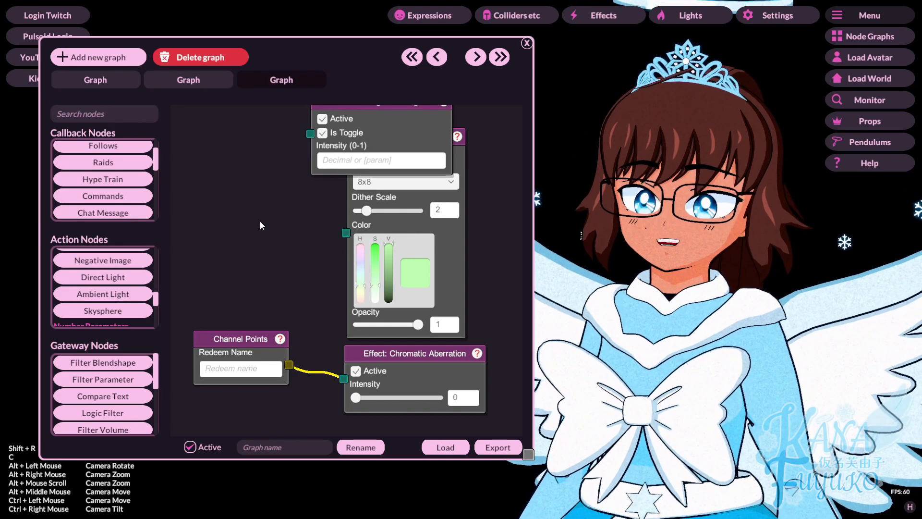
pyautogui.moveTo(260, 211); pyautogui.dragTo(272, 273)
pyautogui.moveTo(373, 167); pyautogui.dragTo(394, 114)
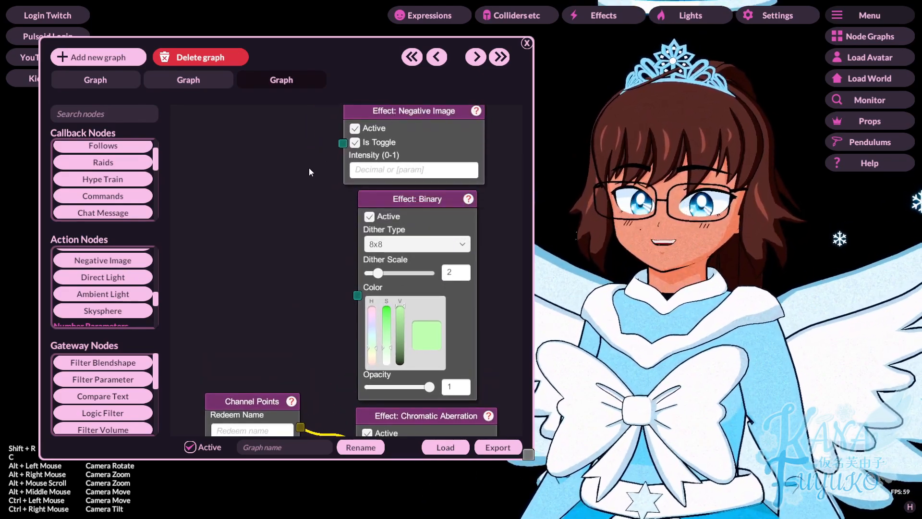
pyautogui.moveTo(311, 164); pyautogui.dragTo(299, 208)
# - Add a Channel Points callback node beside the Negative Image node and connect it to that effect
pyautogui.scroll(1, 102, 183)
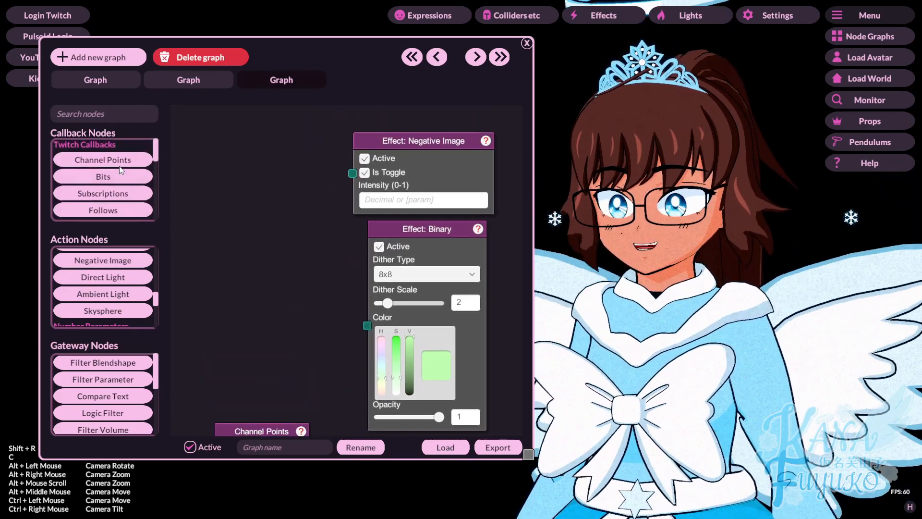
pyautogui.click(103, 161)
pyautogui.moveTo(317, 246); pyautogui.dragTo(233, 140)
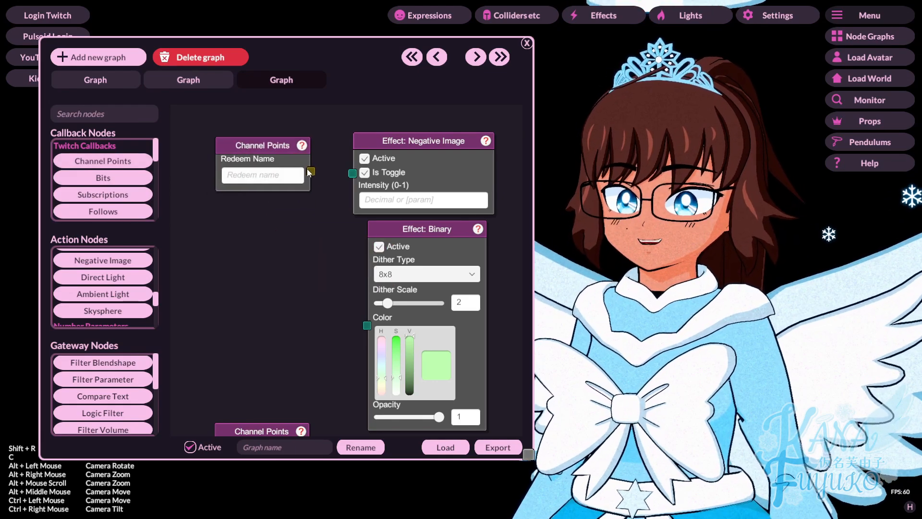
pyautogui.rightClick(255, 149)
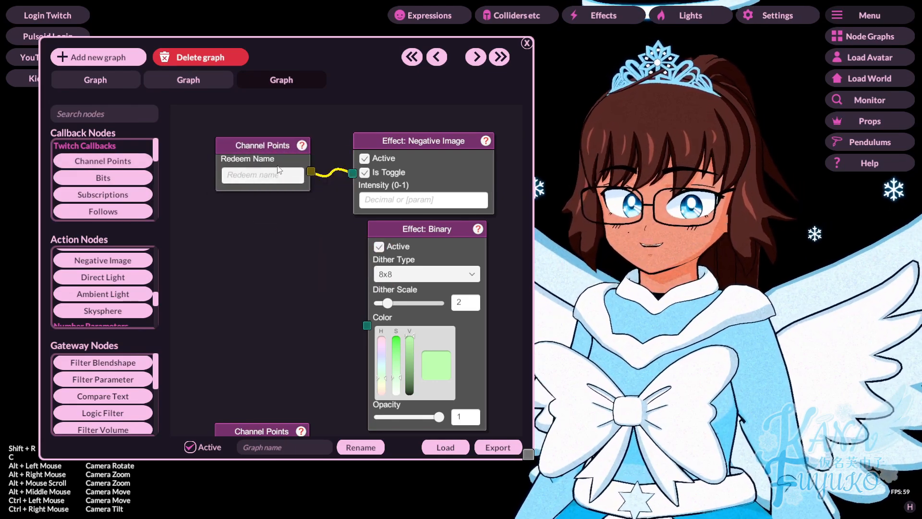
# - Set the Negative Image node's intensity to 0.2 and test-trigger its Channel Points node
pyautogui.click(380, 198)
pyautogui.write('0')
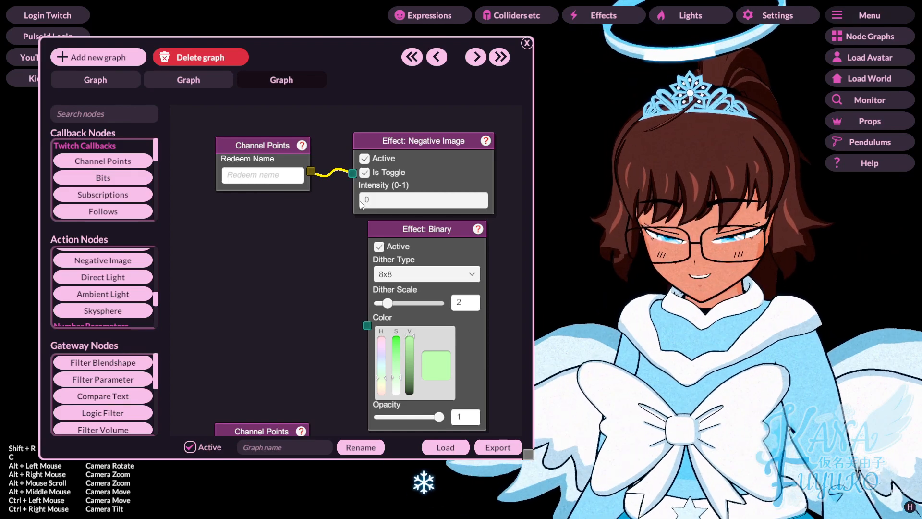
pyautogui.write('.2')
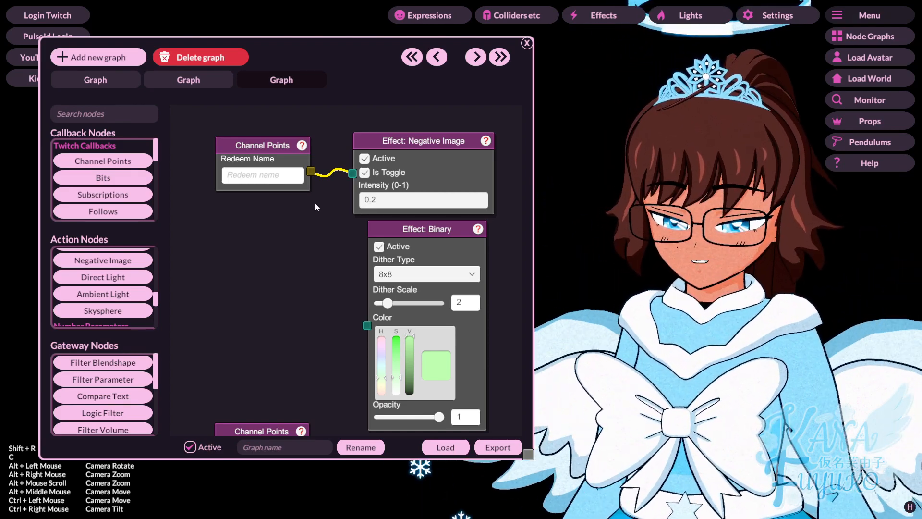
pyautogui.rightClick(261, 147)
pyautogui.click(280, 152)
pyautogui.rightClick(277, 157)
pyautogui.click(299, 161)
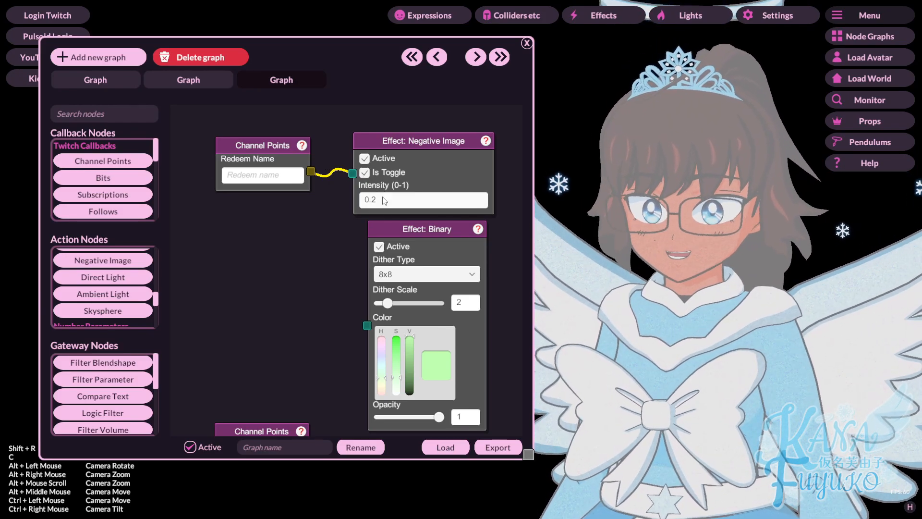
# - Set the Negative Image intensity to 1, turn off Is Toggle and test-trigger the Channel Points node
pyautogui.click(364, 194)
pyautogui.press('BackSpace')
pyautogui.rightClick(250, 153)
pyautogui.click(268, 158)
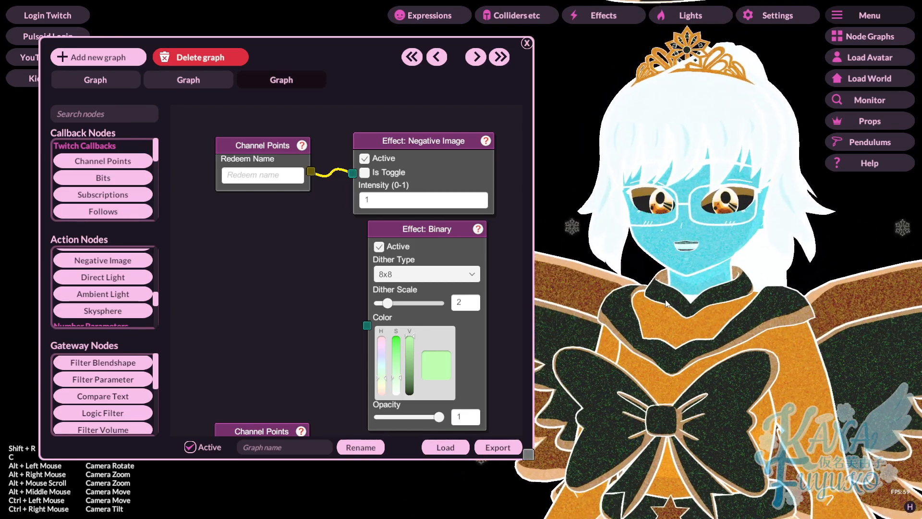
# - Turn Is Toggle back on for the Negative Image effect and test-trigger the Channel Points node again
pyautogui.click(366, 179)
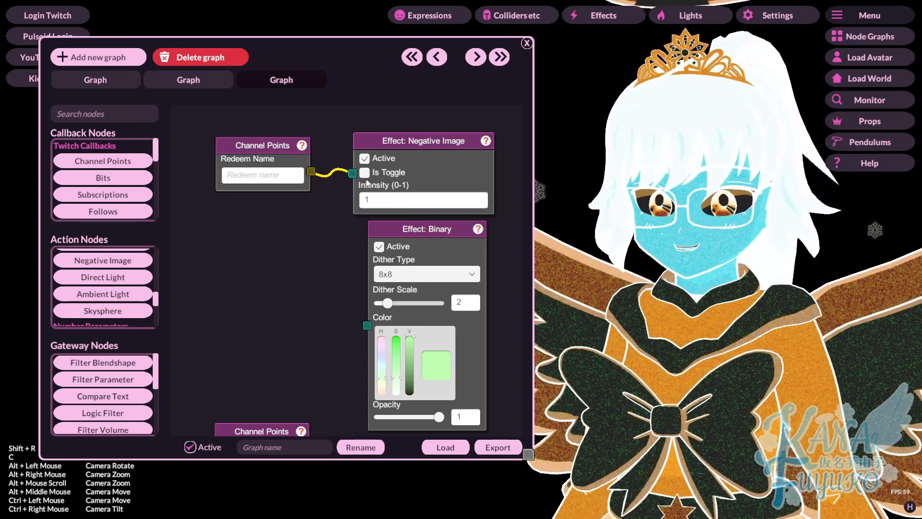
pyautogui.rightClick(271, 156)
pyautogui.click(301, 169)
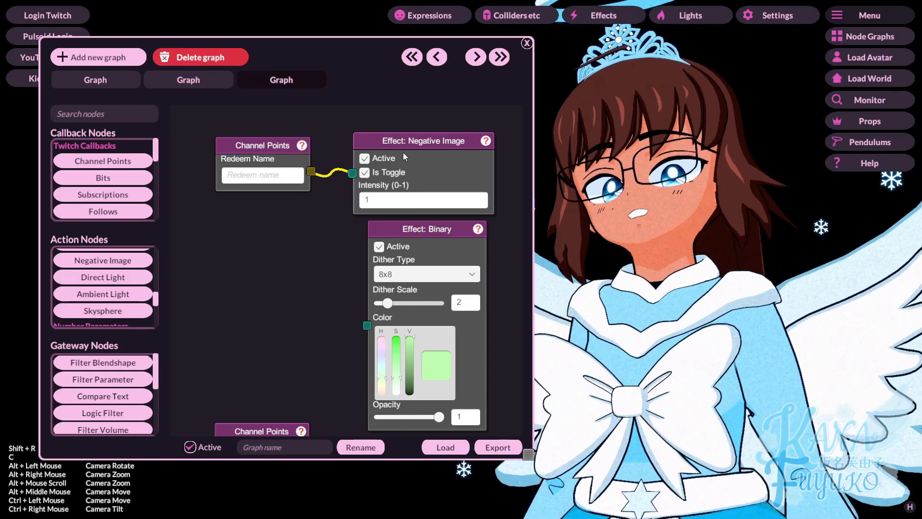
# - Add a Lens Dirt effect node and place it above the Negative Image node
pyautogui.moveTo(419, 139)
pyautogui.mouseDown()
pyautogui.moveTo(411, 151)
pyautogui.moveTo(421, 136)
pyautogui.mouseUp()
pyautogui.moveTo(320, 223); pyautogui.dragTo(292, 348)
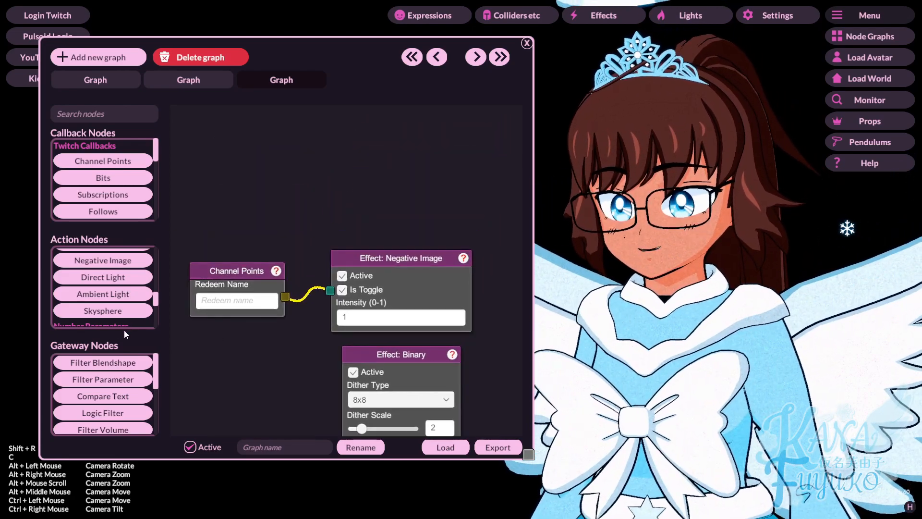
pyautogui.scroll(1, 118, 300)
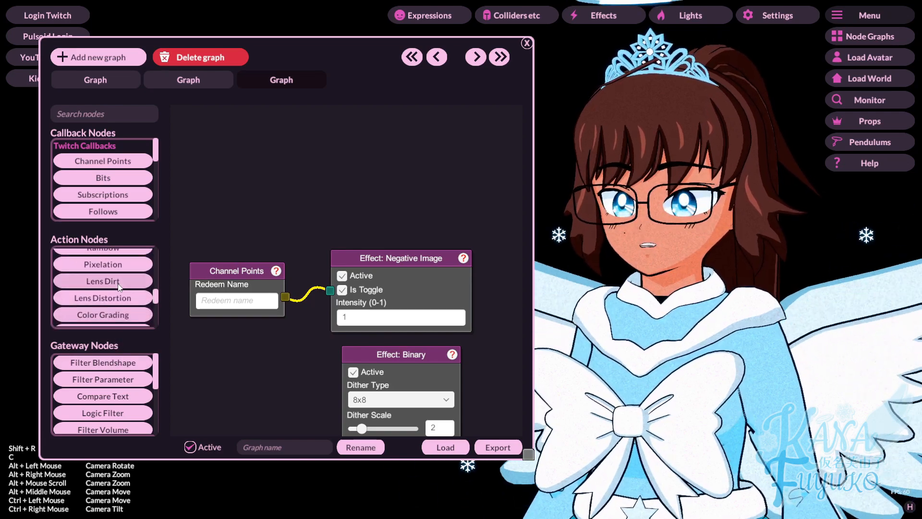
pyautogui.click(120, 286)
pyautogui.moveTo(346, 209); pyautogui.dragTo(400, 120)
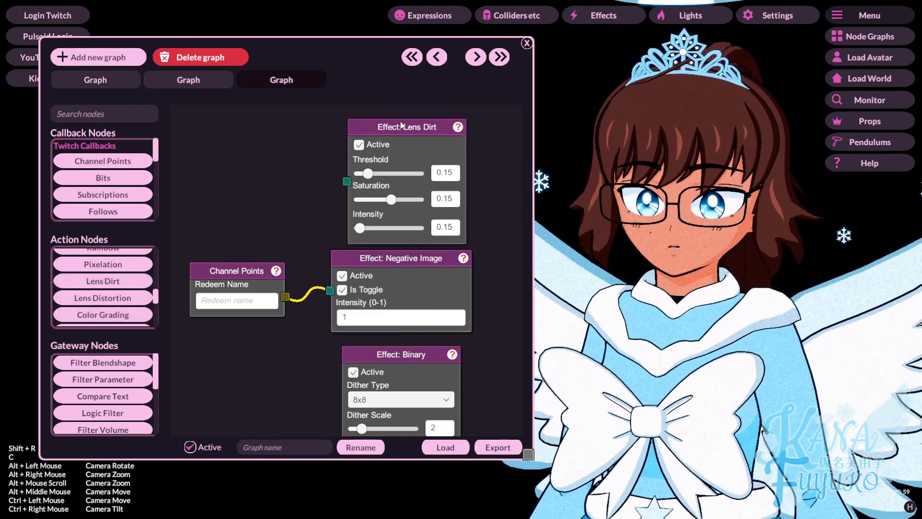
# - Duplicate the Channel Points node, connect the copy to the Lens Dirt effect and test-trigger it
pyautogui.rightClick(237, 282)
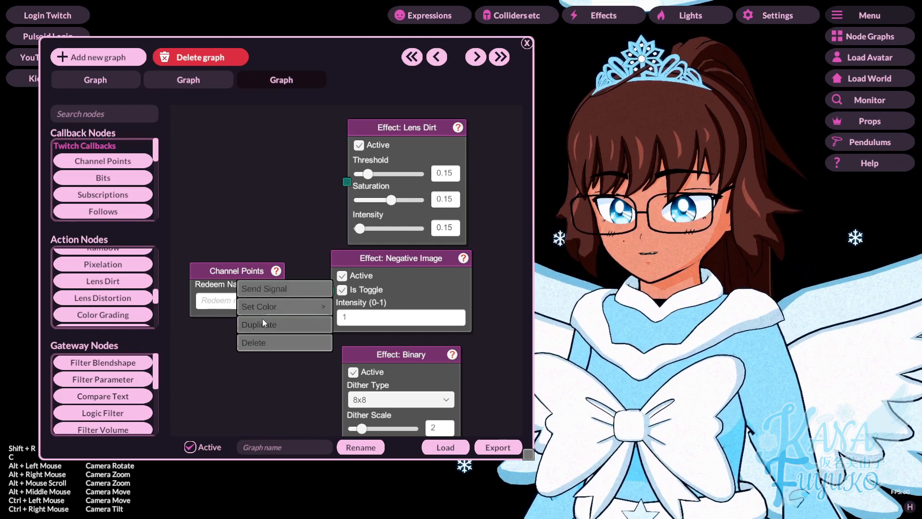
pyautogui.click(263, 324)
pyautogui.moveTo(288, 217); pyautogui.dragTo(347, 182)
pyautogui.rightClick(248, 195)
pyautogui.click(274, 203)
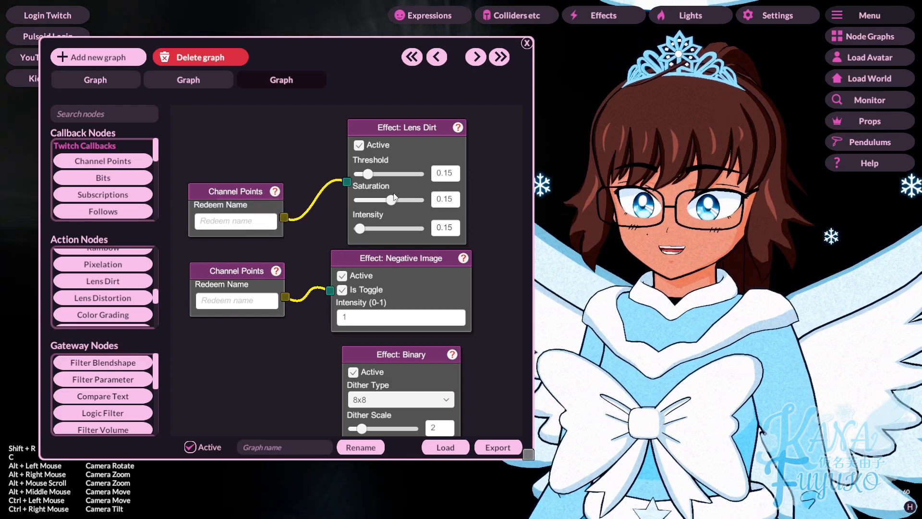
# - Set the Lens Dirt threshold to 0.05, saturation to 1.52 and intensity to 2.87, and test-trigger its Channel Points node
pyautogui.moveTo(370, 174); pyautogui.dragTo(365, 174)
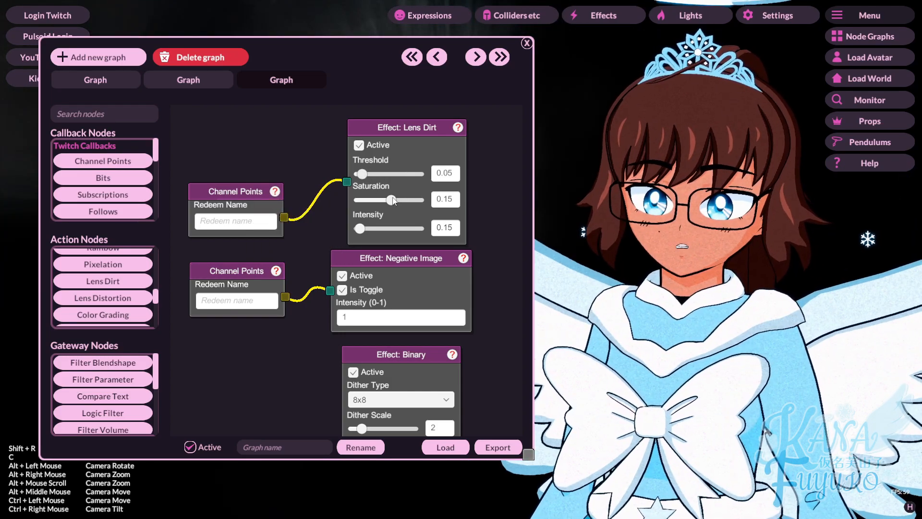
pyautogui.moveTo(402, 201); pyautogui.dragTo(417, 200)
pyautogui.moveTo(357, 228); pyautogui.dragTo(373, 226)
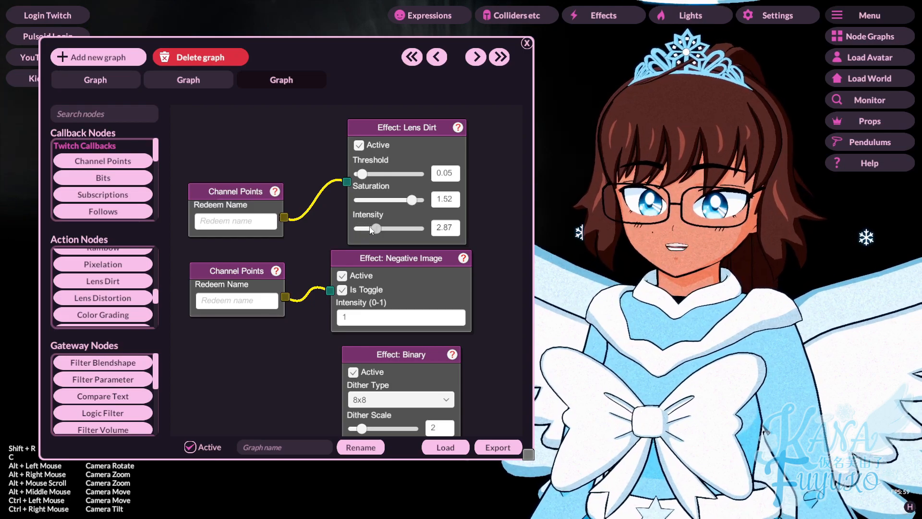
pyautogui.rightClick(247, 204)
pyautogui.rightClick(250, 198)
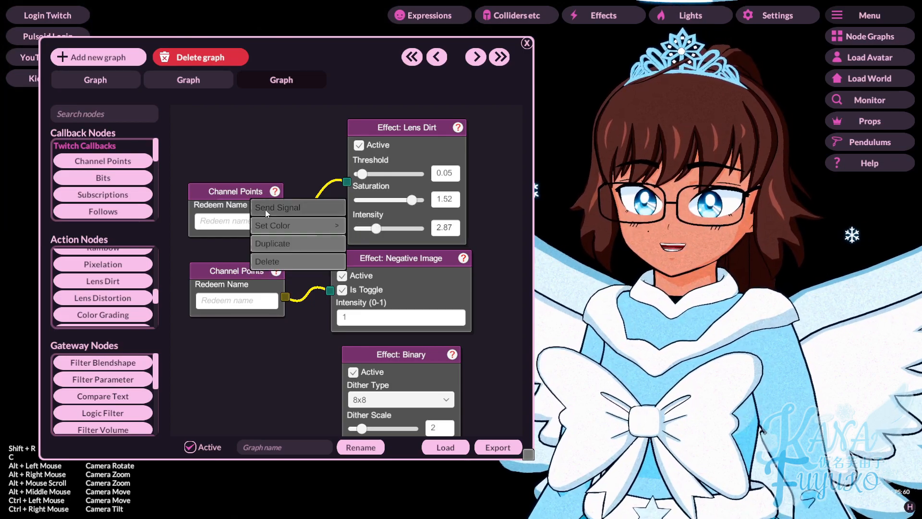
# - Move the node graph window out of the way and examine the Lens Dirt effect on the avatar from different camera views
pyautogui.moveTo(386, 56); pyautogui.dragTo(448, 407)
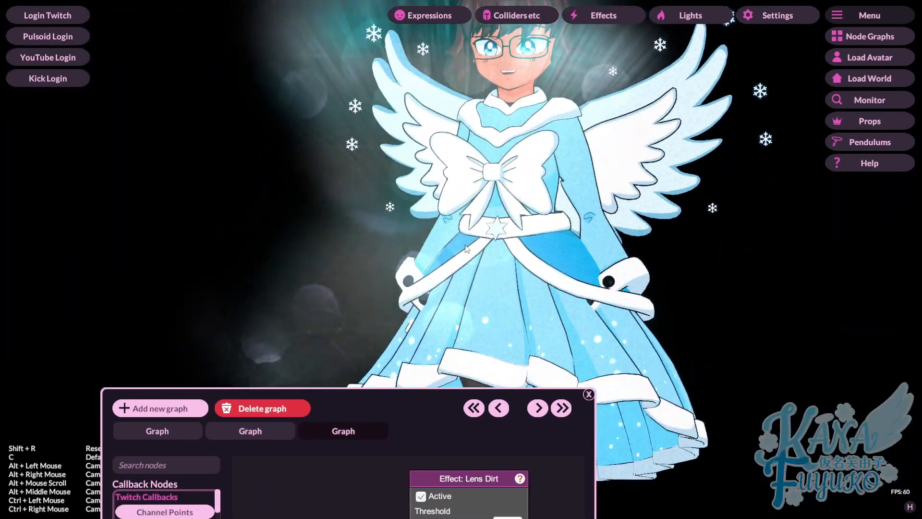
pyautogui.keyDown('alt'); pyautogui.scroll(-3, 465, 245); pyautogui.keyUp('alt')
pyautogui.keyDown('alt'); pyautogui.moveTo(459, 249); pyautogui.dragTo(516, 250, button='middle'); pyautogui.keyUp('alt')
pyautogui.moveTo(516, 249)
pyautogui.keyDown('alt'); pyautogui.mouseDown()
pyautogui.moveTo(468, 253)
pyautogui.moveTo(504, 255)
pyautogui.moveTo(531, 240)
pyautogui.mouseUp(); pyautogui.keyUp('alt')
pyautogui.keyDown('alt'); pyautogui.moveTo(531, 241); pyautogui.dragTo(500, 250, button='middle'); pyautogui.keyUp('alt')
pyautogui.keyDown('alt'); pyautogui.moveTo(499, 250); pyautogui.dragTo(387, 353); pyautogui.keyUp('alt')
# - Bring the node graph window back up, deactivate the Lens Dirt effect and test-trigger its Channel Points node
pyautogui.moveTo(411, 399); pyautogui.dragTo(344, 103)
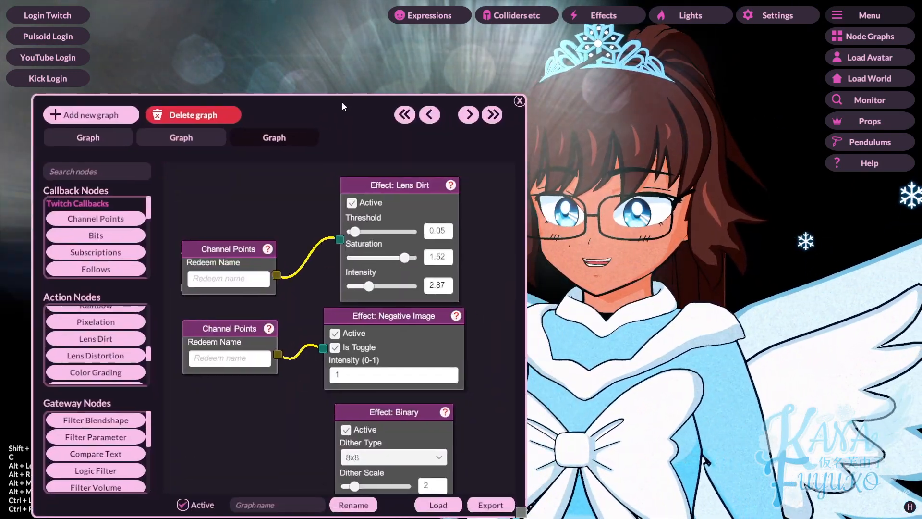
pyautogui.click(249, 263)
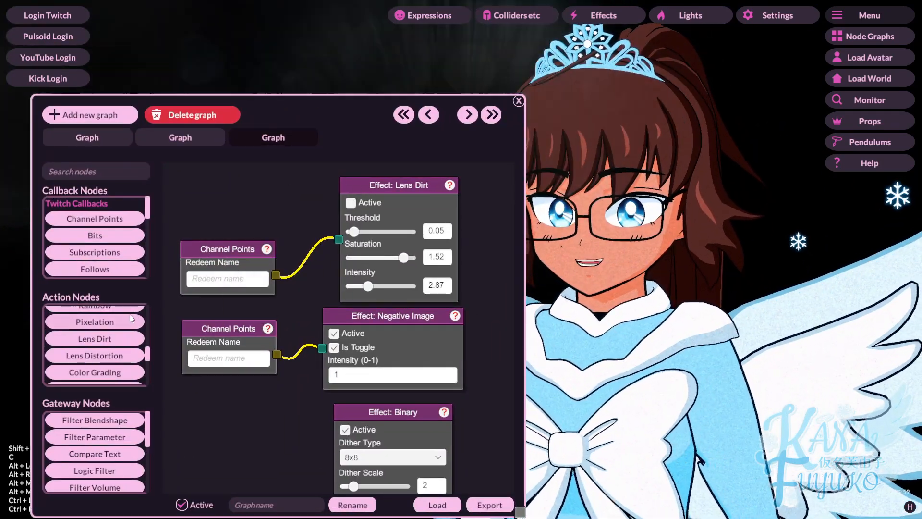
# - Add Pixelation and Rainbow effect nodes and stack them above the Lens Dirt node
pyautogui.scroll(1, 111, 341)
pyautogui.moveTo(291, 232); pyautogui.dragTo(269, 370)
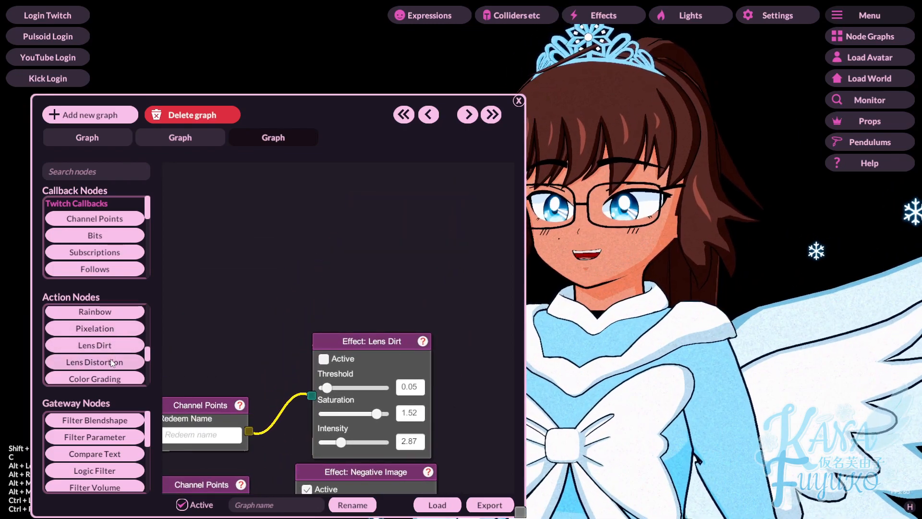
pyautogui.click(111, 328)
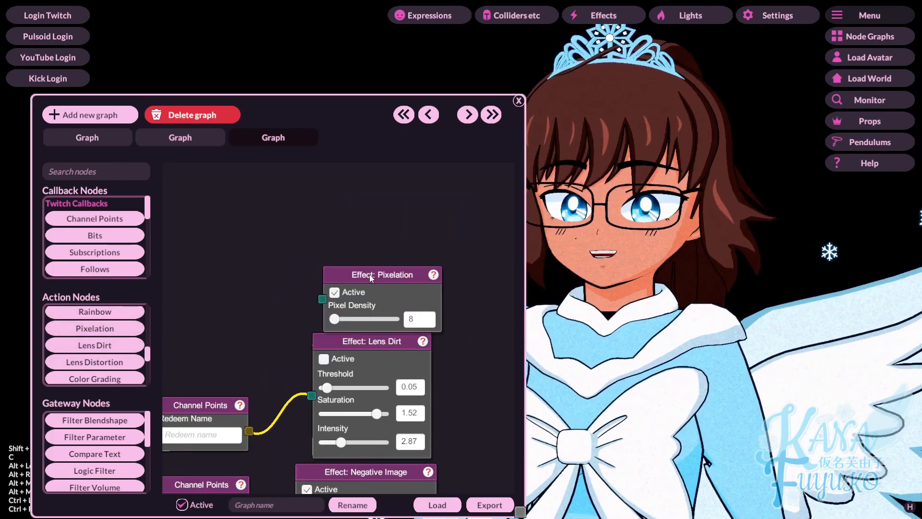
pyautogui.moveTo(281, 302); pyautogui.dragTo(331, 222)
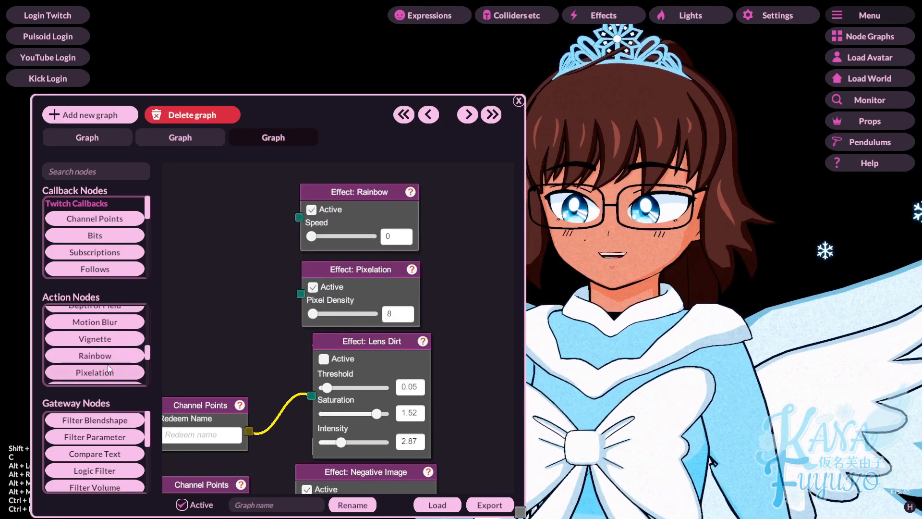
# - Add Vignette and Depth of Field effect nodes and stack them above the Rainbow node
pyautogui.click(119, 335)
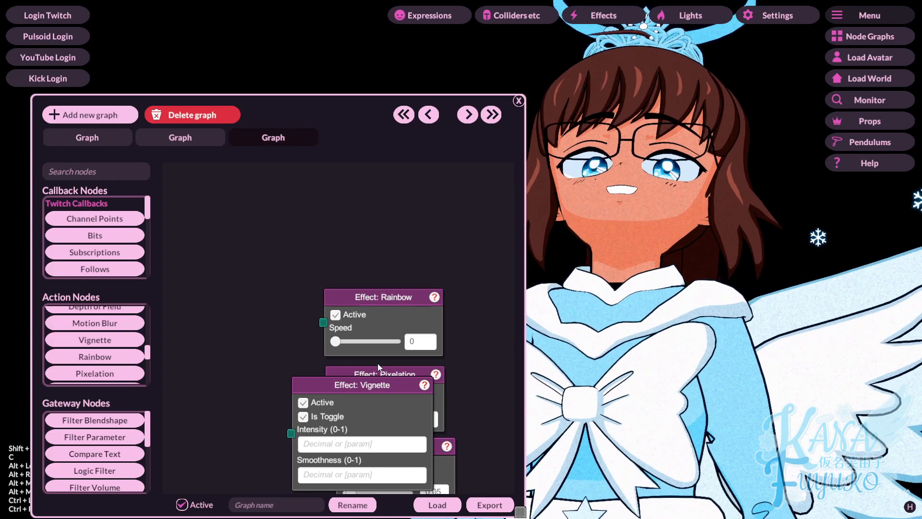
pyautogui.moveTo(390, 381); pyautogui.dragTo(437, 212)
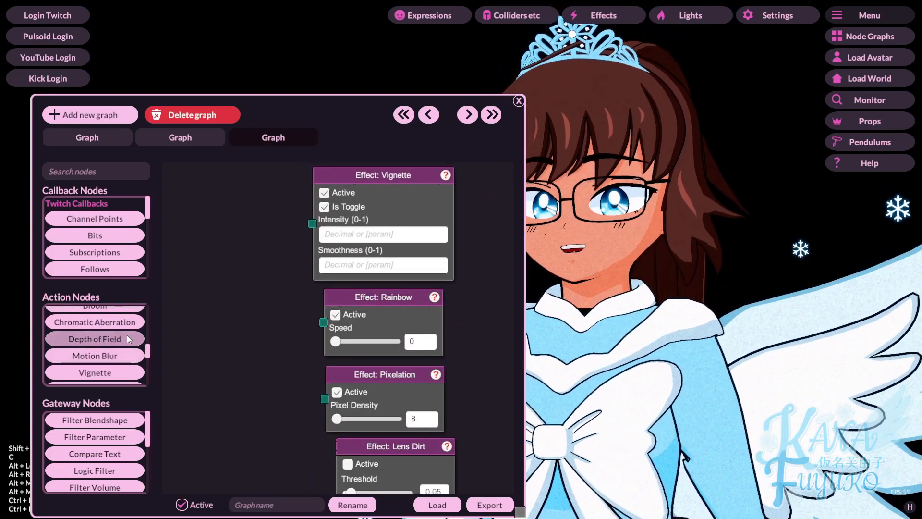
pyautogui.click(126, 342)
pyautogui.scroll(1, 246, 284)
pyautogui.moveTo(247, 284); pyautogui.dragTo(226, 349)
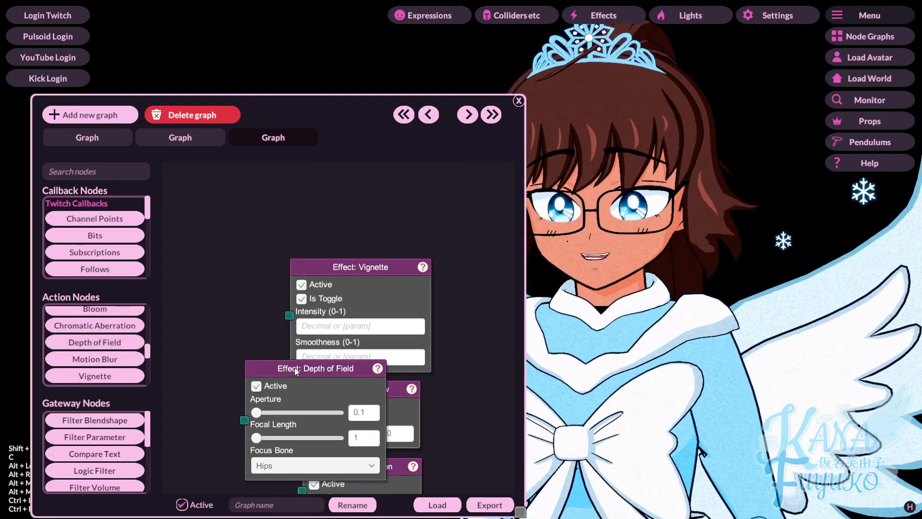
pyautogui.moveTo(319, 364); pyautogui.dragTo(345, 186)
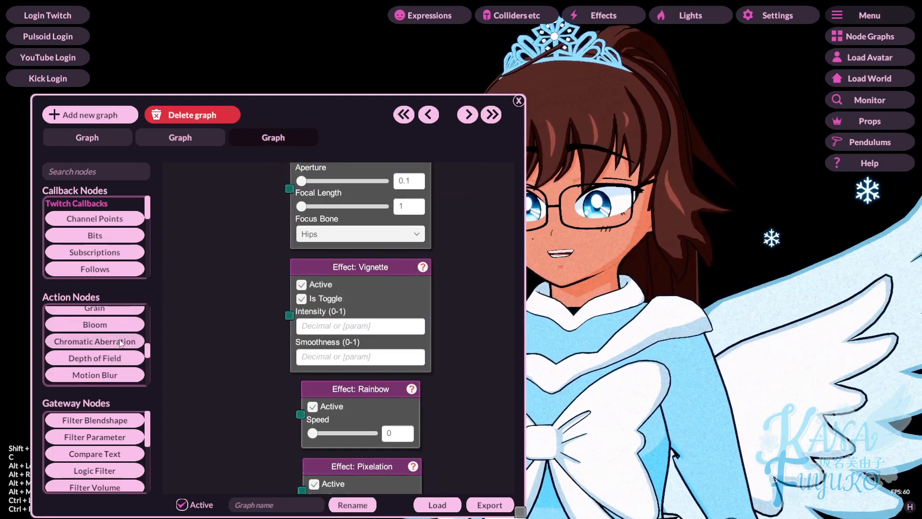
pyautogui.scroll(3, 123, 373)
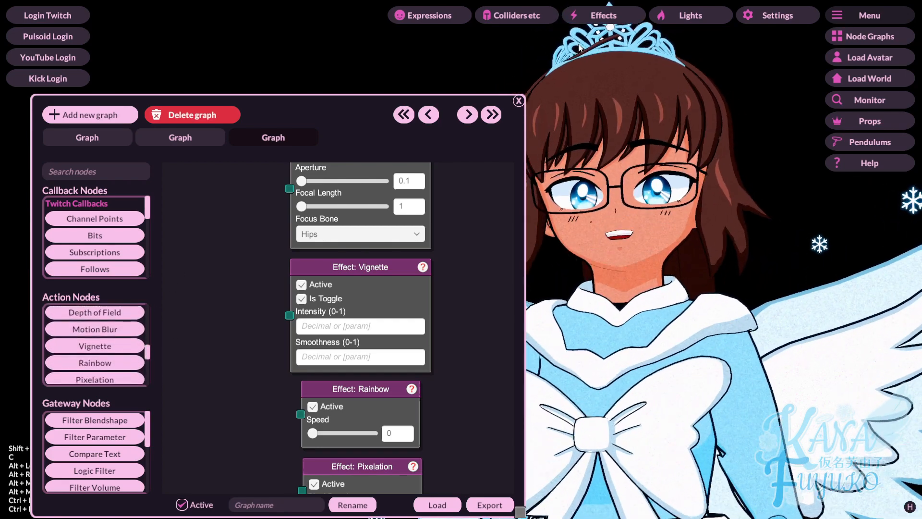
pyautogui.scroll(-7, 270, 327)
pyautogui.scroll(3, 235, 372)
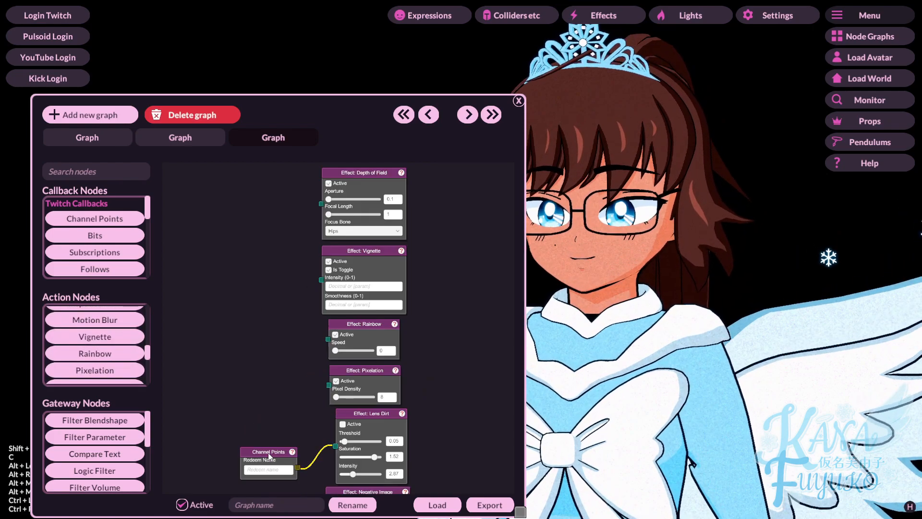
# - Duplicate the Channel Points node, connect the copy to the Pixelation effect, and place another copy beside the Rainbow effect
pyautogui.rightClick(268, 452)
pyautogui.moveTo(290, 425); pyautogui.dragTo(268, 300)
pyautogui.click(296, 414)
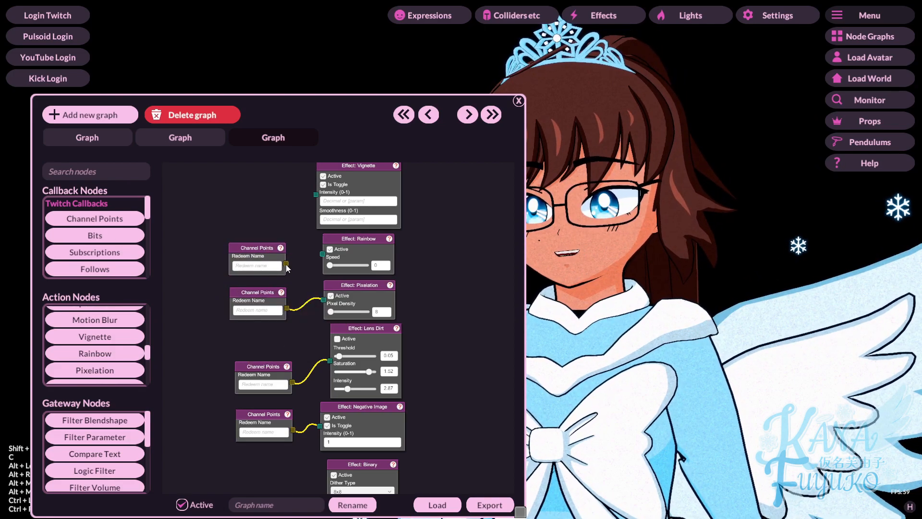
# - Set Pixelation's pixel density to 111 and Rainbow's speed to 82.86, and test-trigger both effects through their Channel Points nodes
pyautogui.scroll(3, 320, 254)
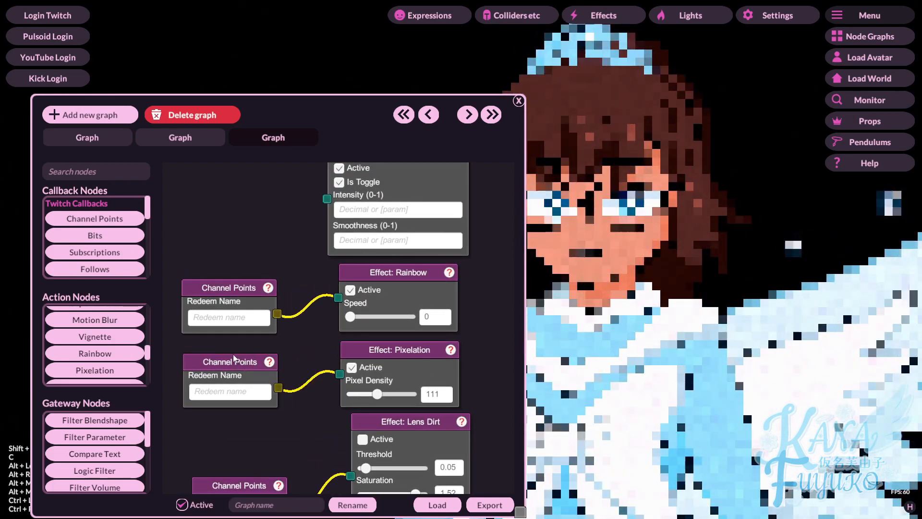
pyautogui.rightClick(230, 361)
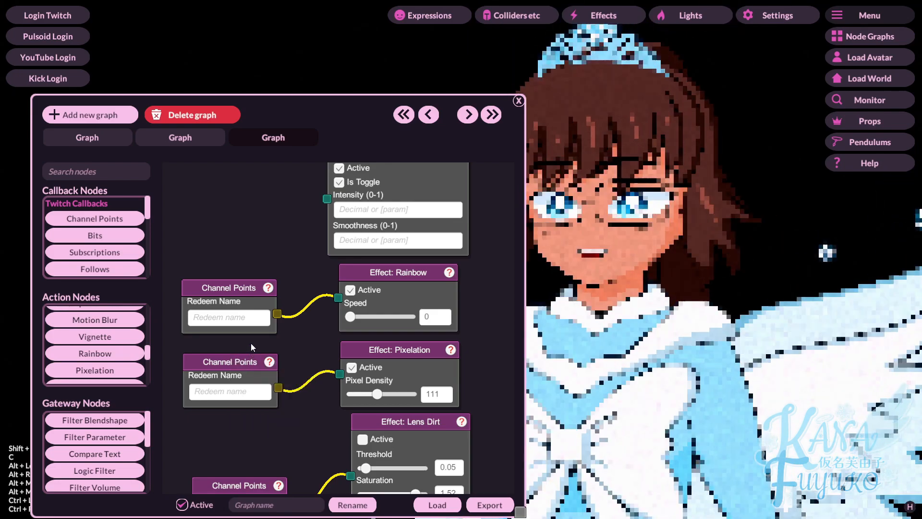
pyautogui.rightClick(247, 288)
pyautogui.click(263, 297)
pyautogui.rightClick(249, 294)
pyautogui.click(252, 307)
# - Connect the uppermost Channel Points node to the Vignette effect, set intensity 0.6 and smoothness 0.3, and test-trigger it
pyautogui.moveTo(320, 235); pyautogui.dragTo(332, 319)
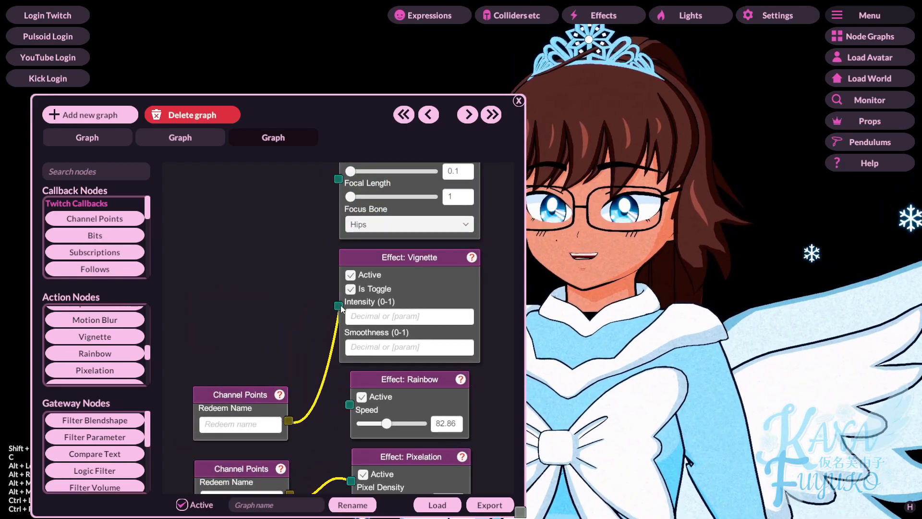
pyautogui.click(394, 317)
pyautogui.write('0.6')
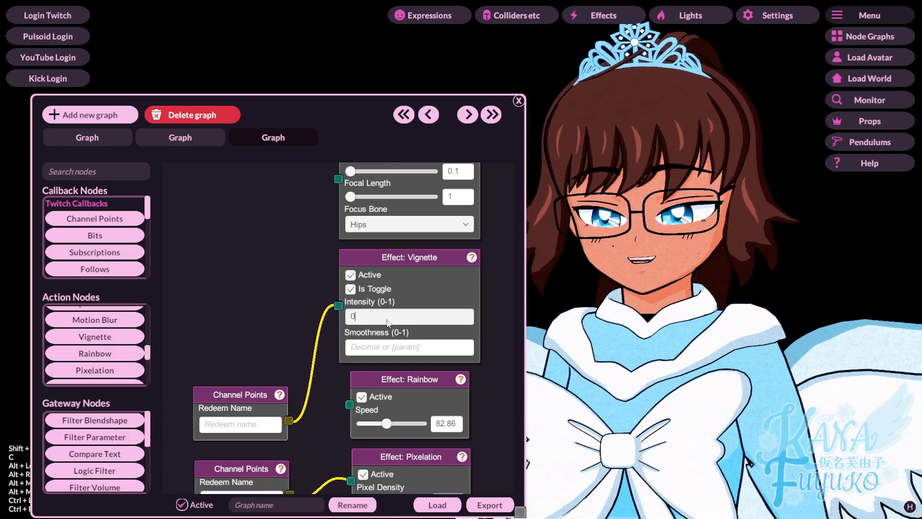
pyautogui.click(379, 349)
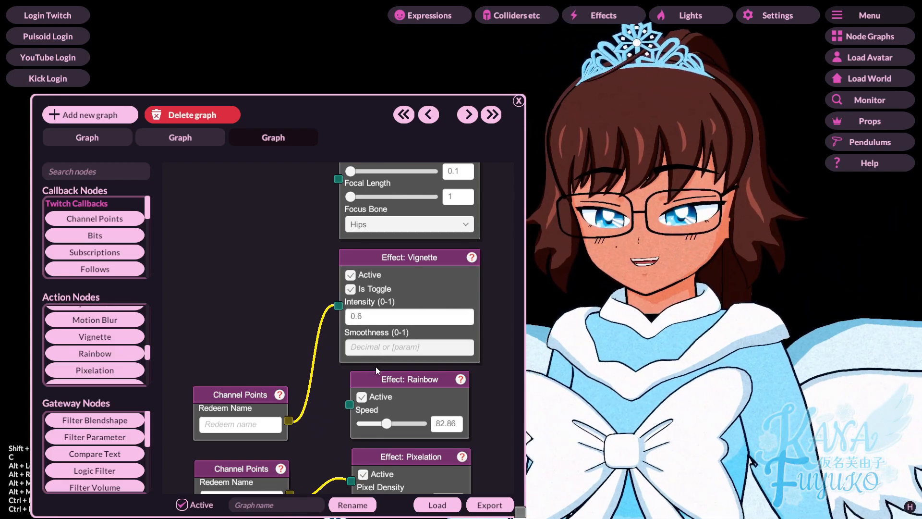
pyautogui.write('0.3')
pyautogui.rightClick(238, 393)
pyautogui.click(258, 402)
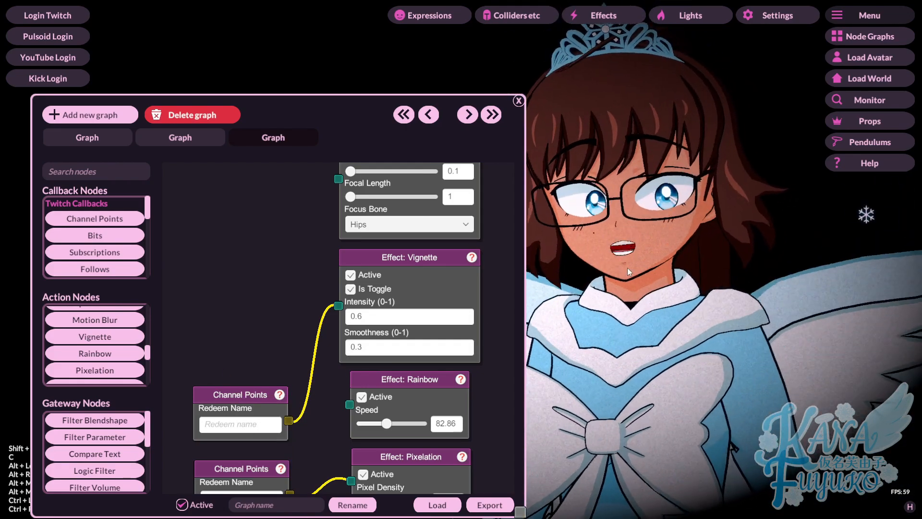
# - Disconnect the Channel Points node from the Vignette effect, move it beside the Depth of Field node and connect it there
pyautogui.moveTo(394, 109); pyautogui.dragTo(352, 70)
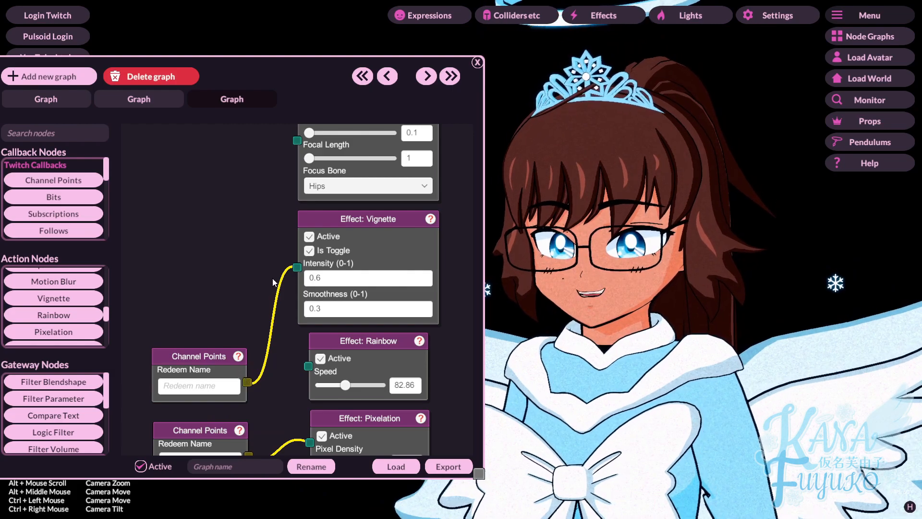
pyautogui.click(298, 268)
pyautogui.moveTo(264, 275); pyautogui.dragTo(272, 328)
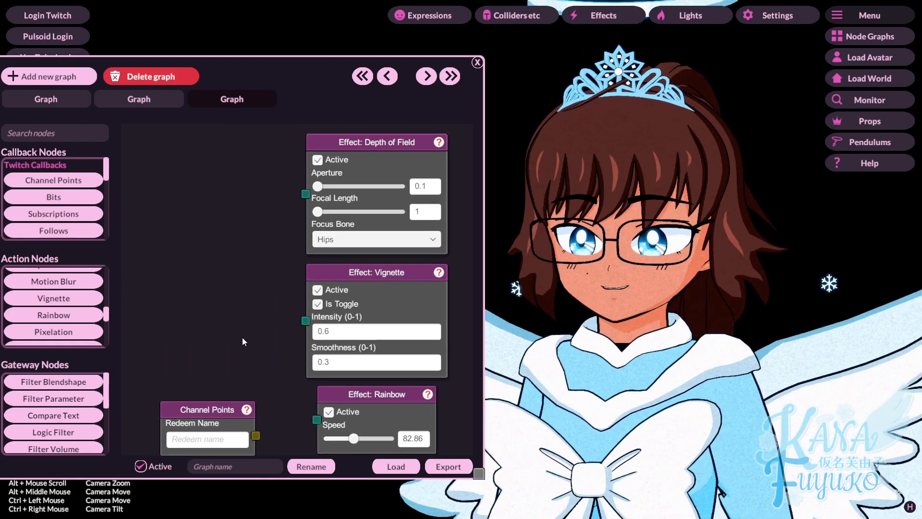
pyautogui.moveTo(220, 409); pyautogui.dragTo(231, 190)
pyautogui.moveTo(306, 189); pyautogui.dragTo(306, 193)
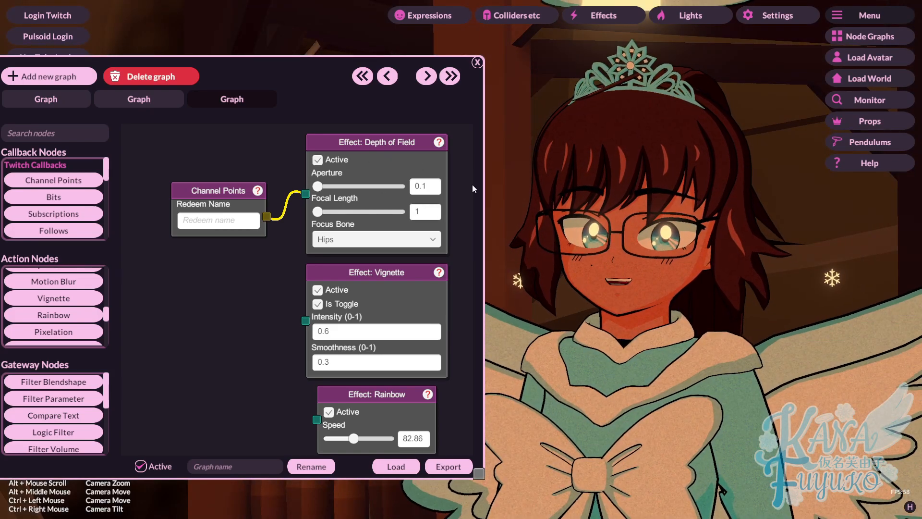
# - Try the Depth of Field effect with aperture 5.123 and focal lengths of 16.69 and 107.3, test-triggering it on the avatar
pyautogui.keyDown('alt'); pyautogui.scroll(-3, 618, 284); pyautogui.keyUp('alt')
pyautogui.keyDown('alt'); pyautogui.scroll(-3, 619, 287); pyautogui.keyUp('alt')
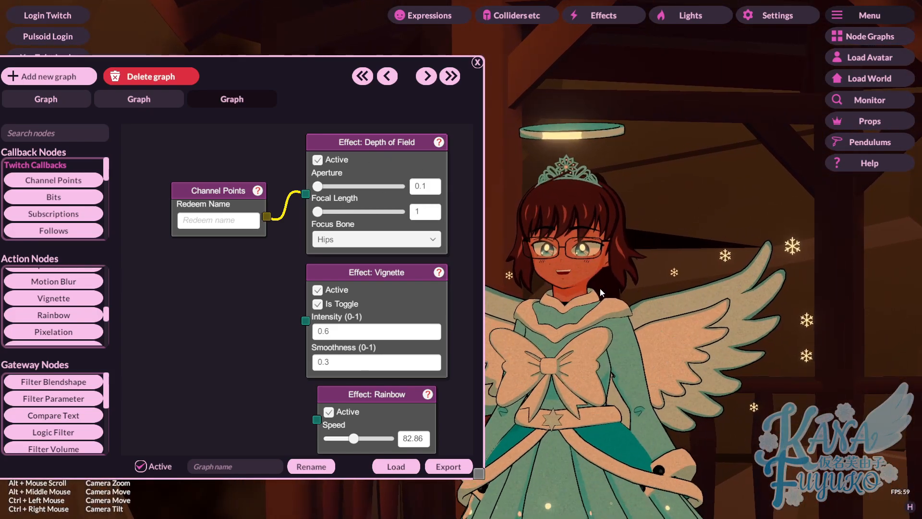
pyautogui.keyDown('alt'); pyautogui.scroll(5, 620, 286); pyautogui.keyUp('alt')
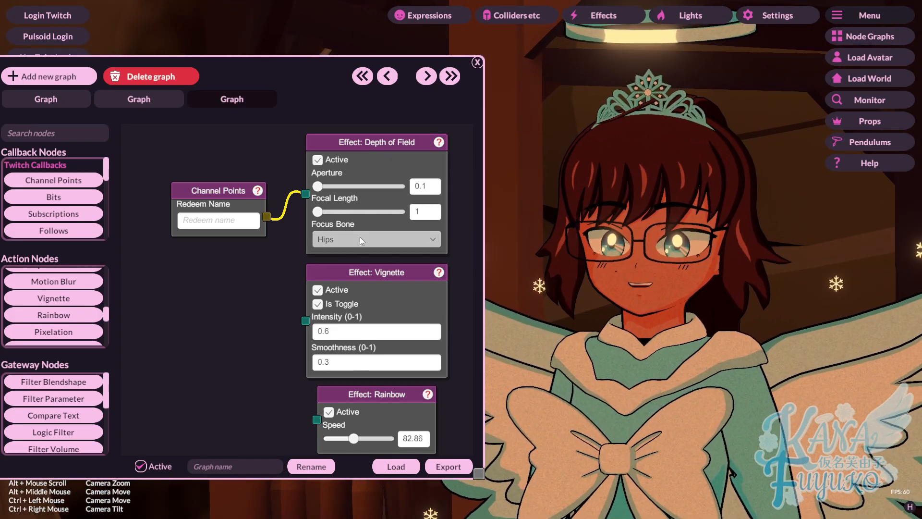
pyautogui.click(361, 238)
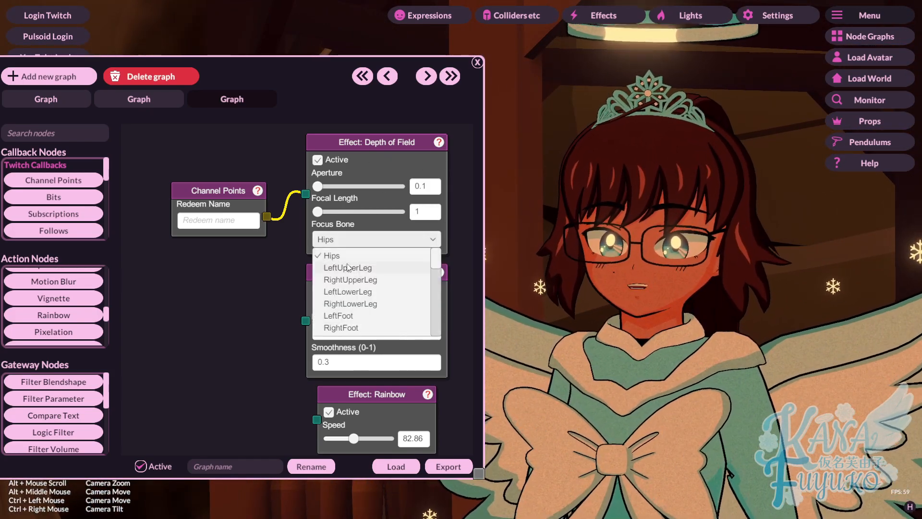
pyautogui.click(271, 247)
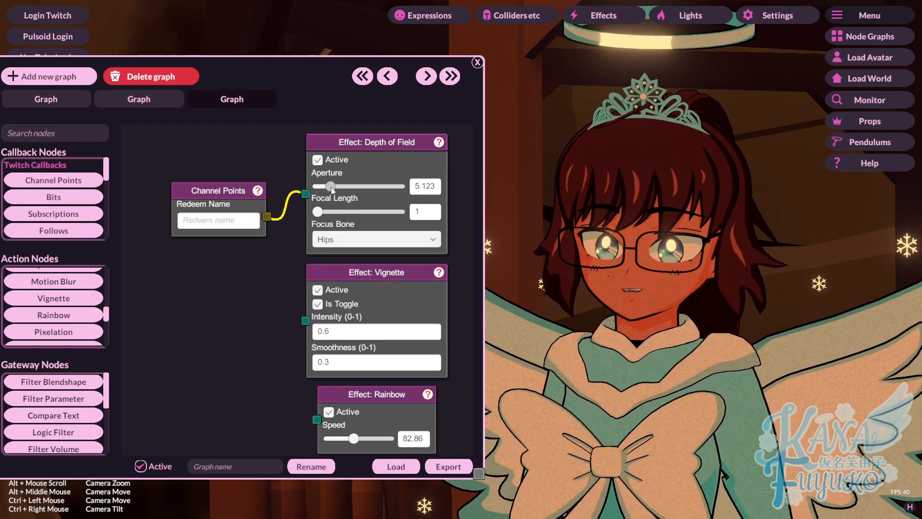
pyautogui.moveTo(322, 213); pyautogui.dragTo(329, 212)
pyautogui.rightClick(247, 202)
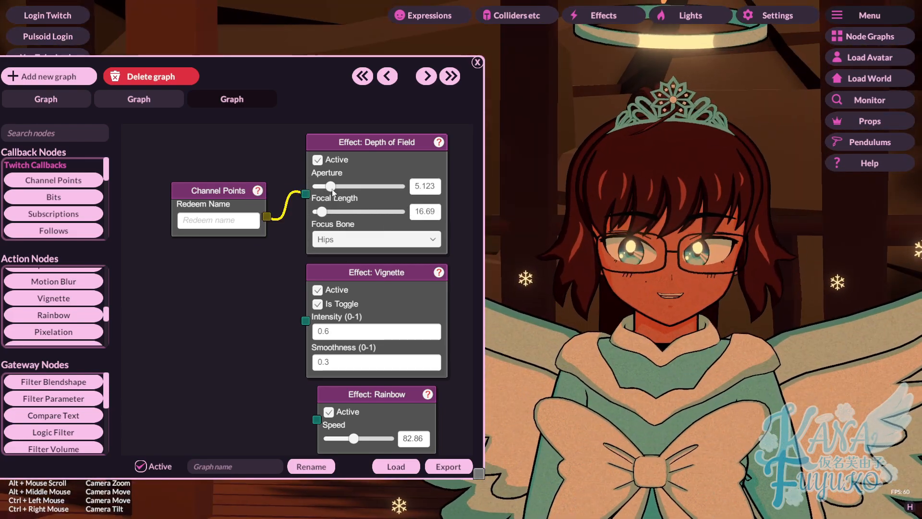
pyautogui.rightClick(239, 194)
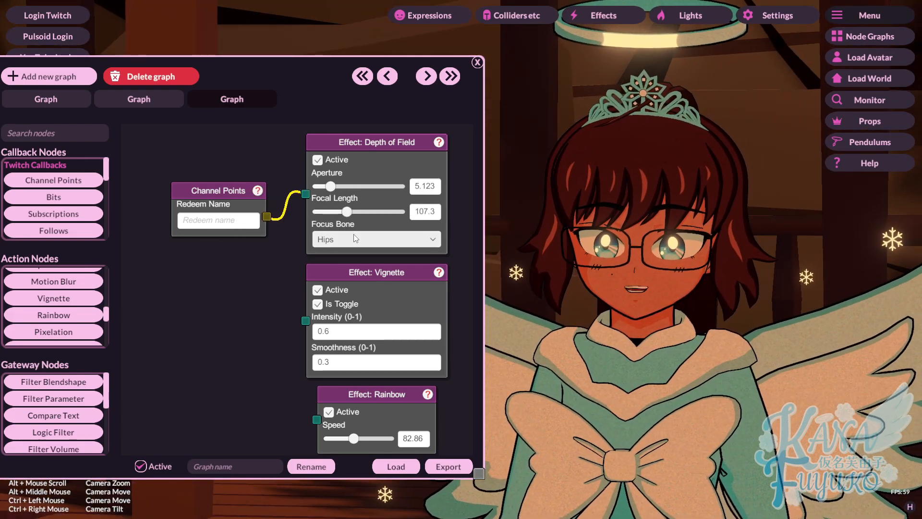
# - Set Depth of Field's aperture to 32 and focal length to 300, test-trigger it and clear the view to examine the avatar
pyautogui.click(354, 235)
pyautogui.click(340, 210)
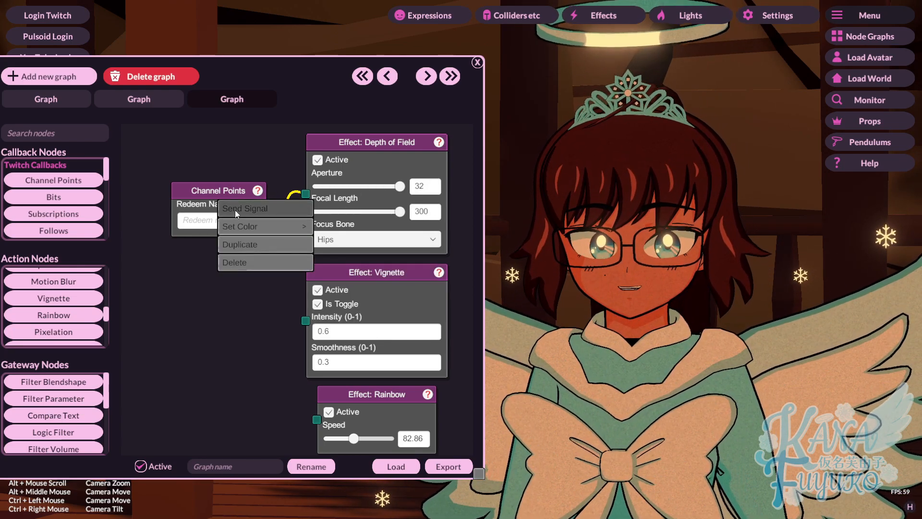
pyautogui.moveTo(347, 69); pyautogui.dragTo(230, 361)
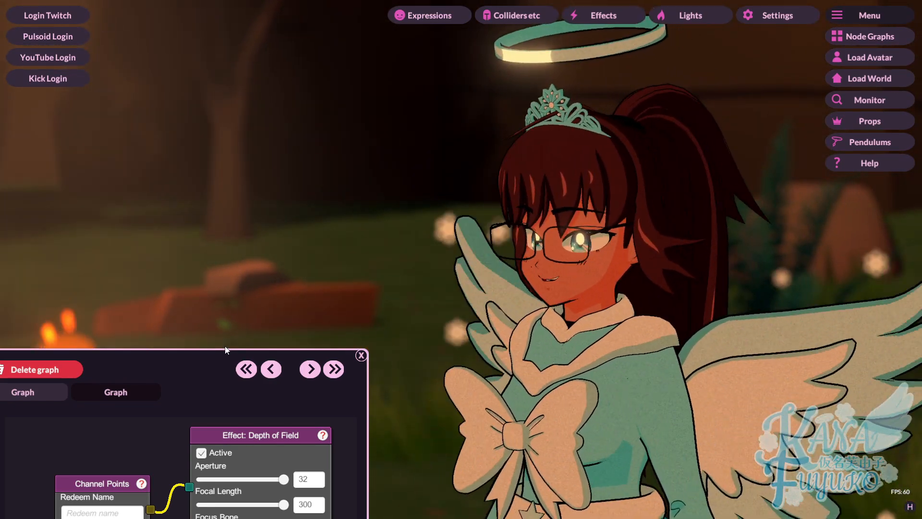
# - Bring the node graph window back up and review the whole stack of effect nodes with their Channel Points nodes
pyautogui.moveTo(219, 357); pyautogui.dragTo(322, 36)
pyautogui.scroll(-6, 259, 221)
pyautogui.moveTo(255, 336); pyautogui.dragTo(241, 258)
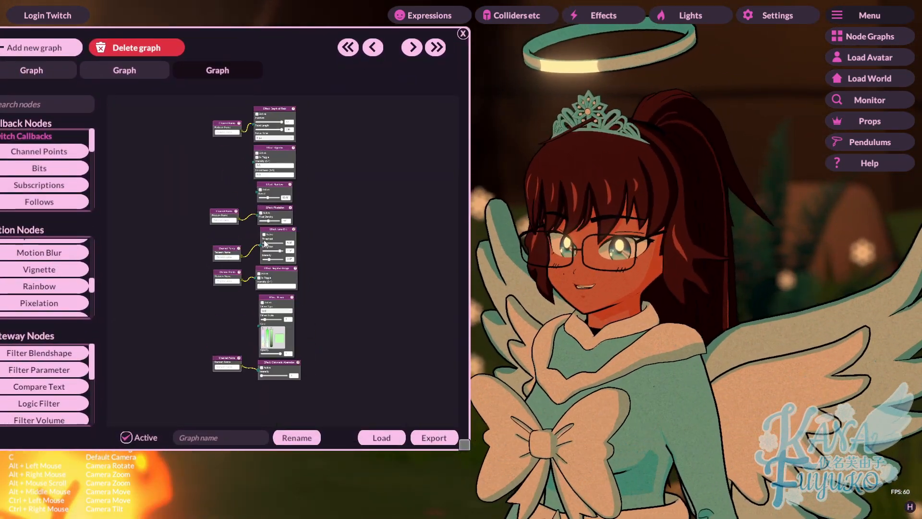
pyautogui.scroll(5, 235, 294)
pyautogui.moveTo(233, 301); pyautogui.dragTo(160, 461)
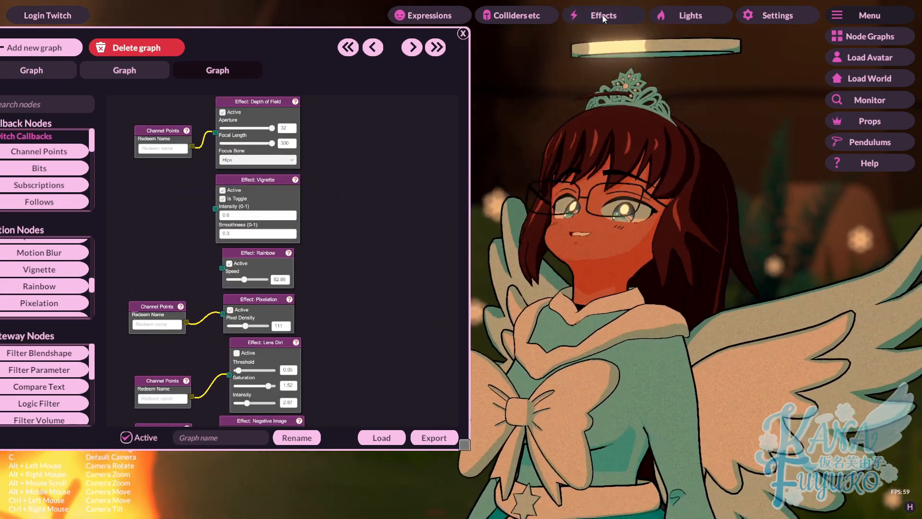
# - Open the post-processing effects settings beside the node graph window and compare its effects with the available effect action nodes
pyautogui.click(602, 15)
pyautogui.moveTo(336, 125); pyautogui.dragTo(860, 237)
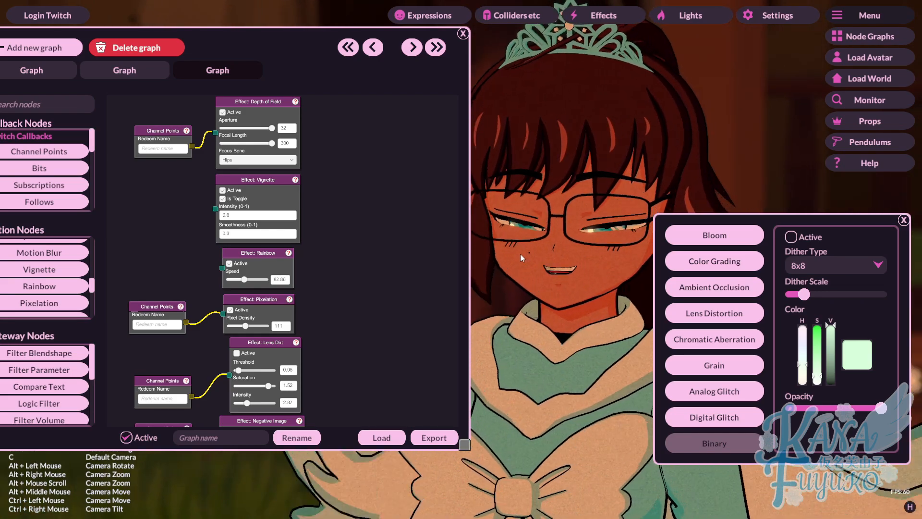
pyautogui.moveTo(295, 43); pyautogui.dragTo(326, 55)
pyautogui.scroll(-3, 72, 288)
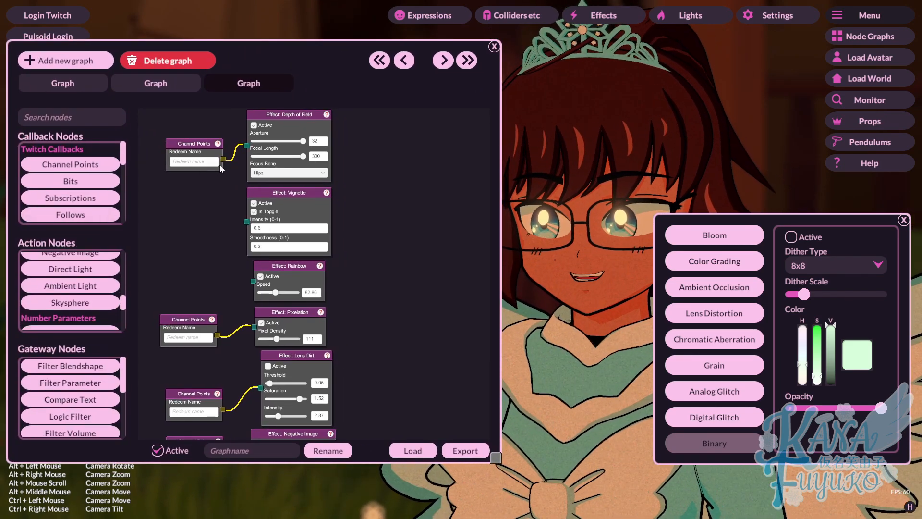
pyautogui.moveTo(234, 177); pyautogui.dragTo(193, 390)
pyautogui.scroll(2, 105, 331)
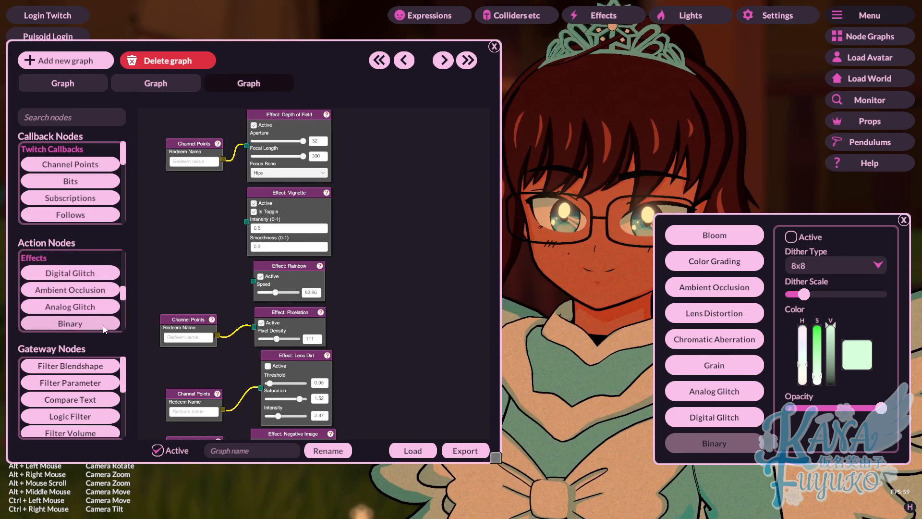
pyautogui.moveTo(141, 293); pyautogui.dragTo(195, 261)
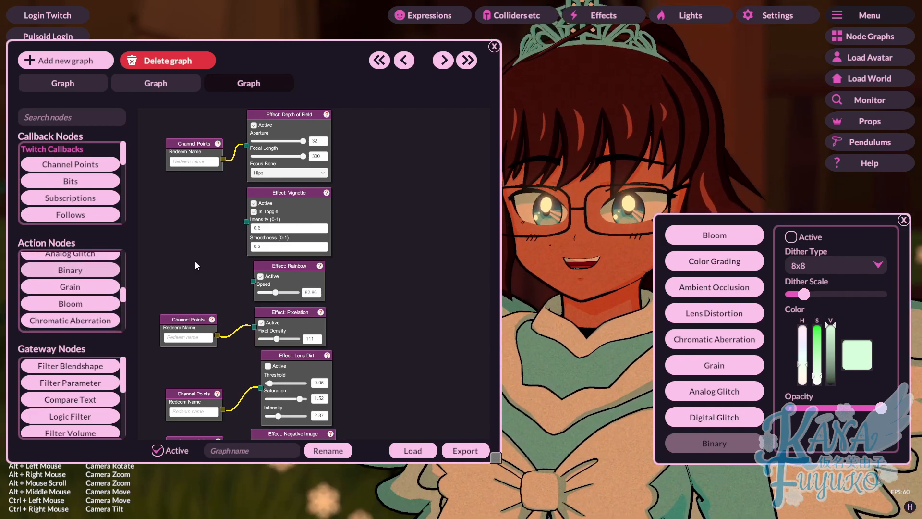
# - Close the node graph window, move the effects settings clear of the avatar and adjust the camera on the avatar's face
pyautogui.click(494, 46)
pyautogui.moveTo(766, 219); pyautogui.dragTo(160, 94)
pyautogui.keyDown('alt'); pyautogui.moveTo(579, 300); pyautogui.dragTo(519, 312); pyautogui.keyUp('alt')
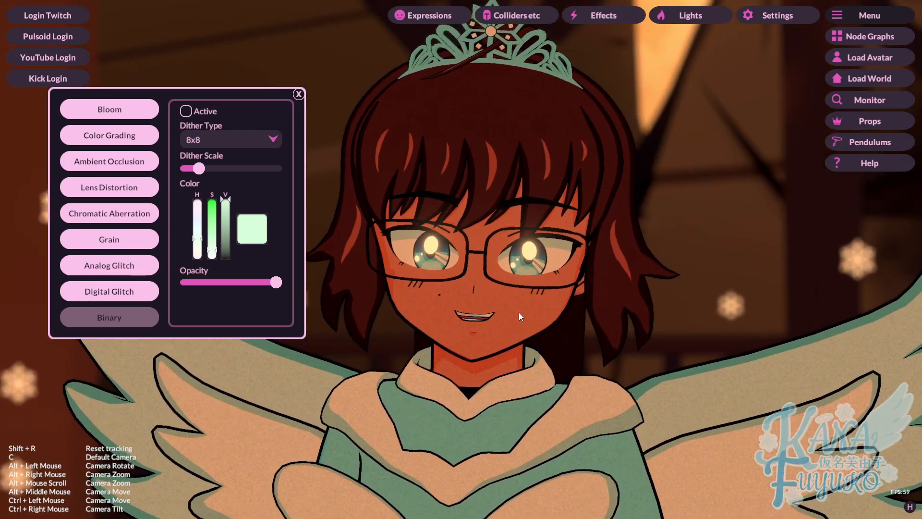